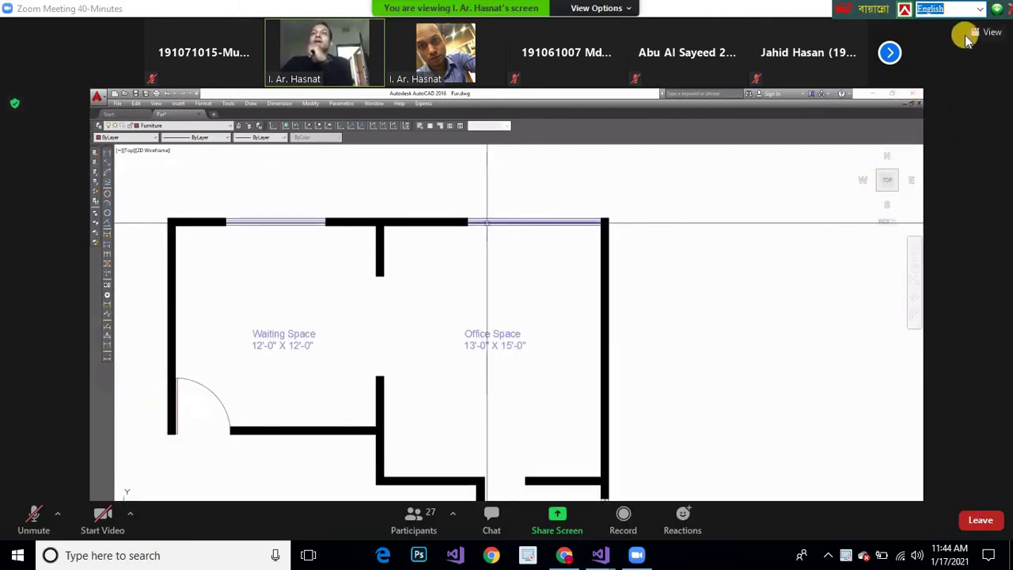
Put the Zoom meeting in fullscreen, collapse the participant thumbnails, then exit fullscreen
left_click(890, 54)
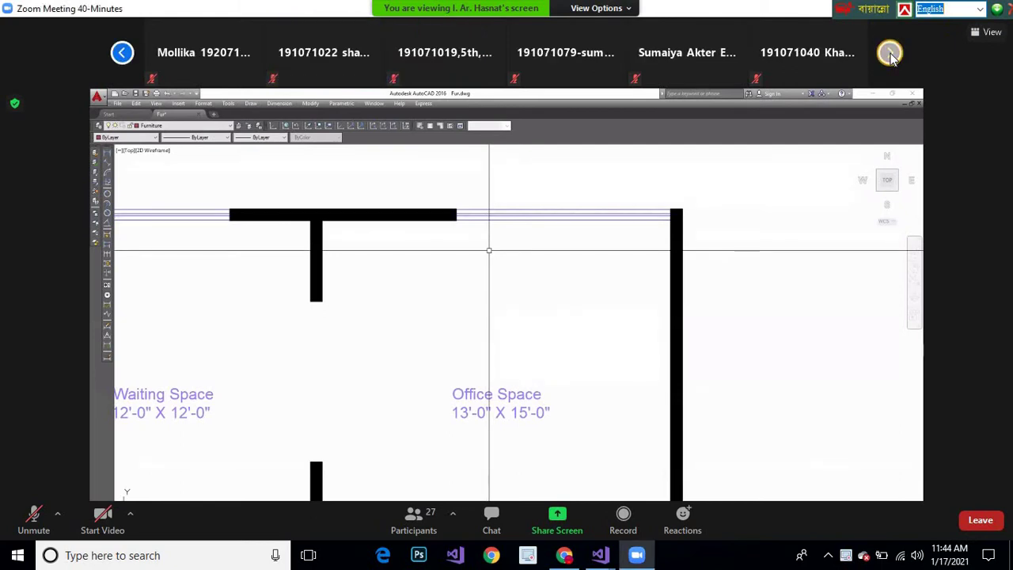
left_click(989, 32)
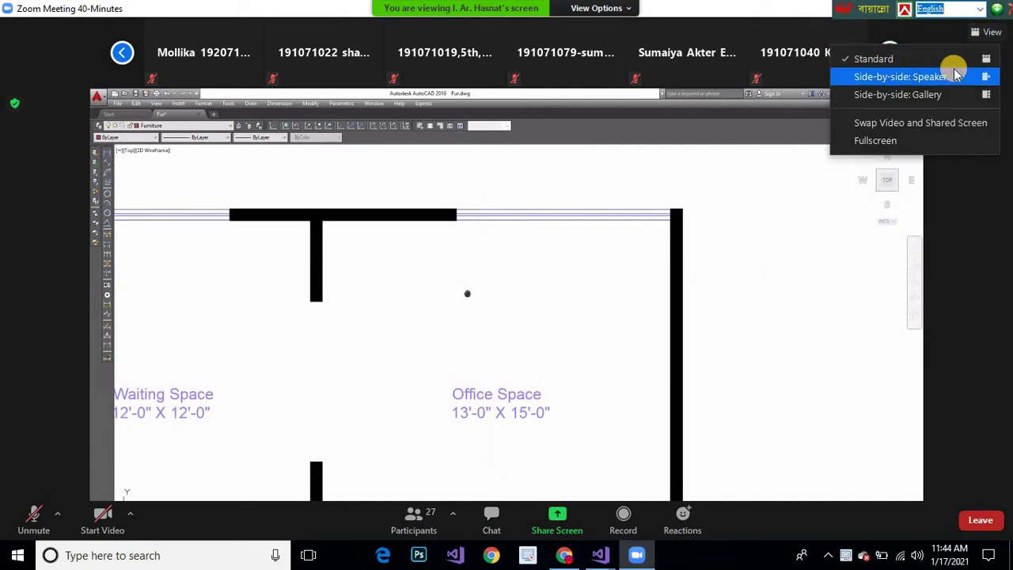
left_click(940, 140)
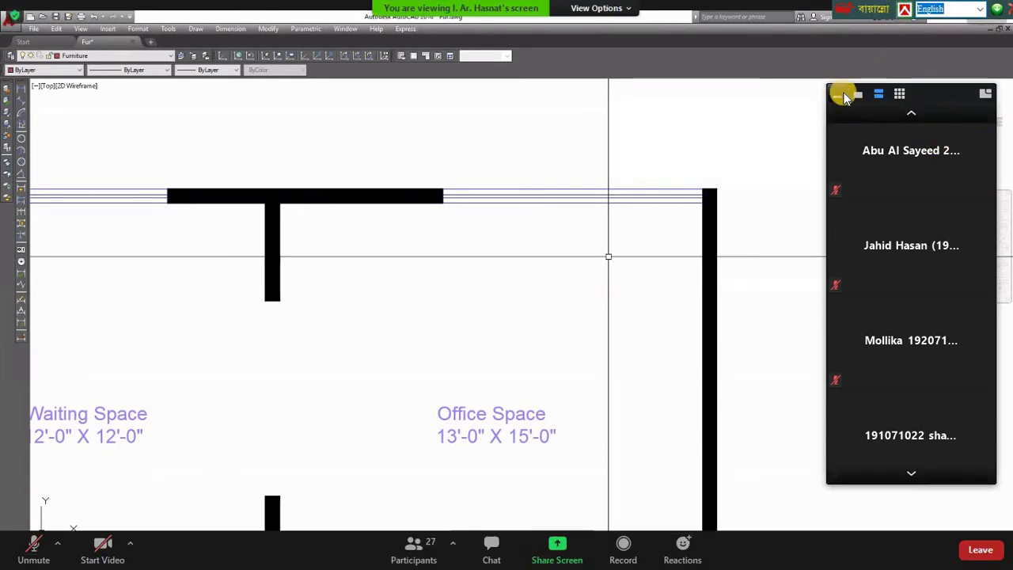
left_click(838, 95)
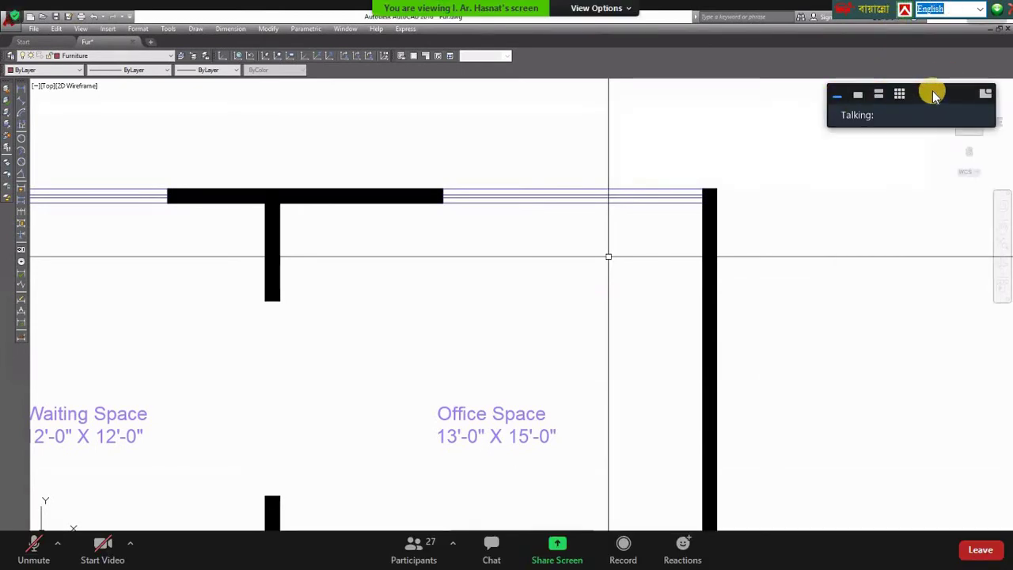
left_click_drag(932, 94, 952, 20)
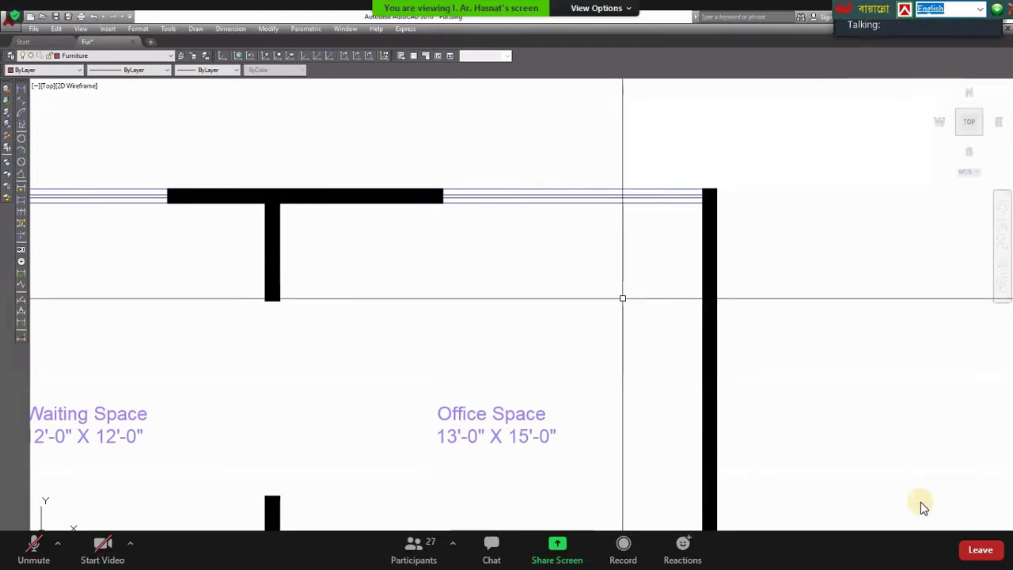
double_click(922, 62)
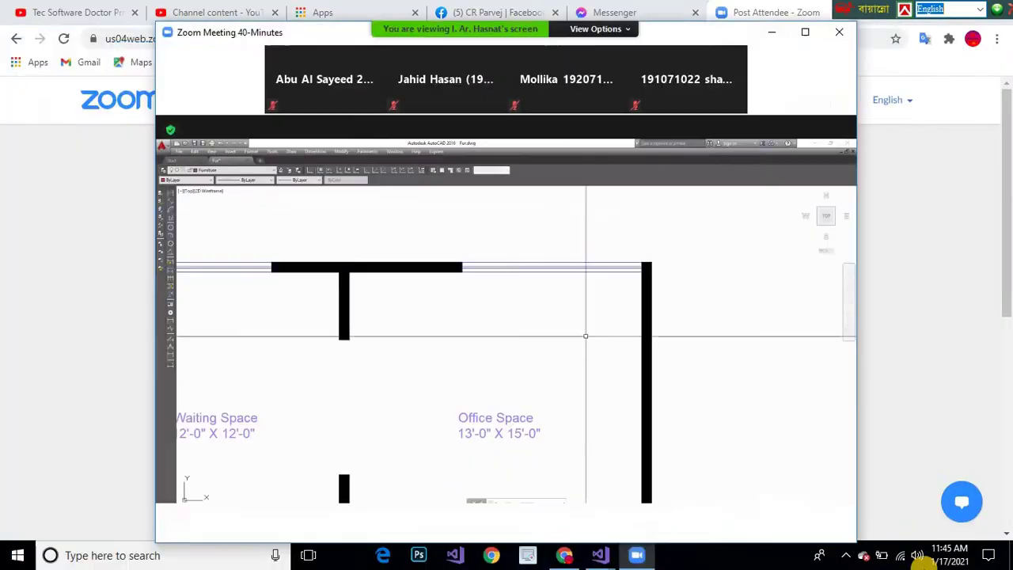
Raise the speaker volume to 98 and return the meeting to full screen
left_click(917, 557)
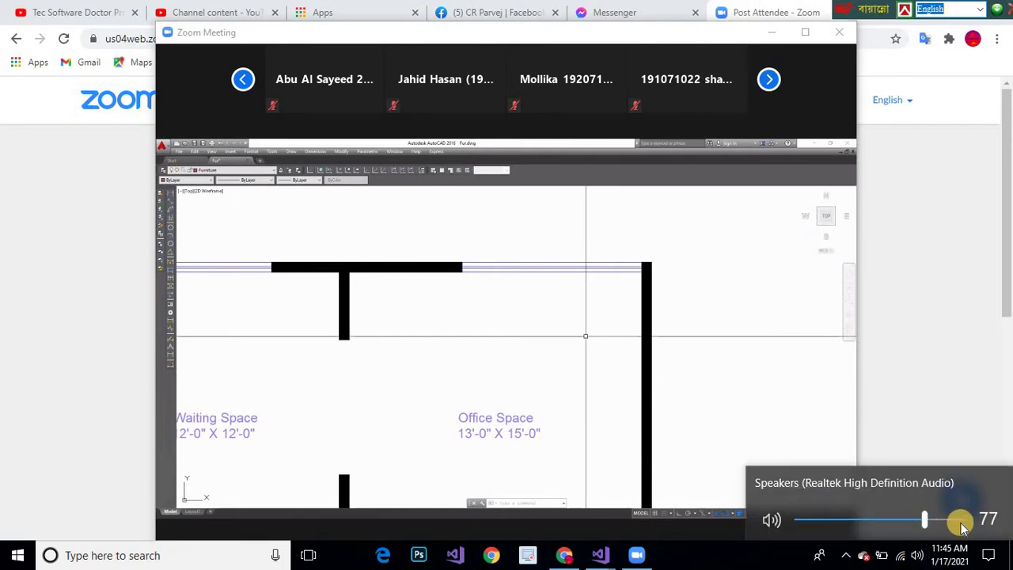
left_click(961, 519)
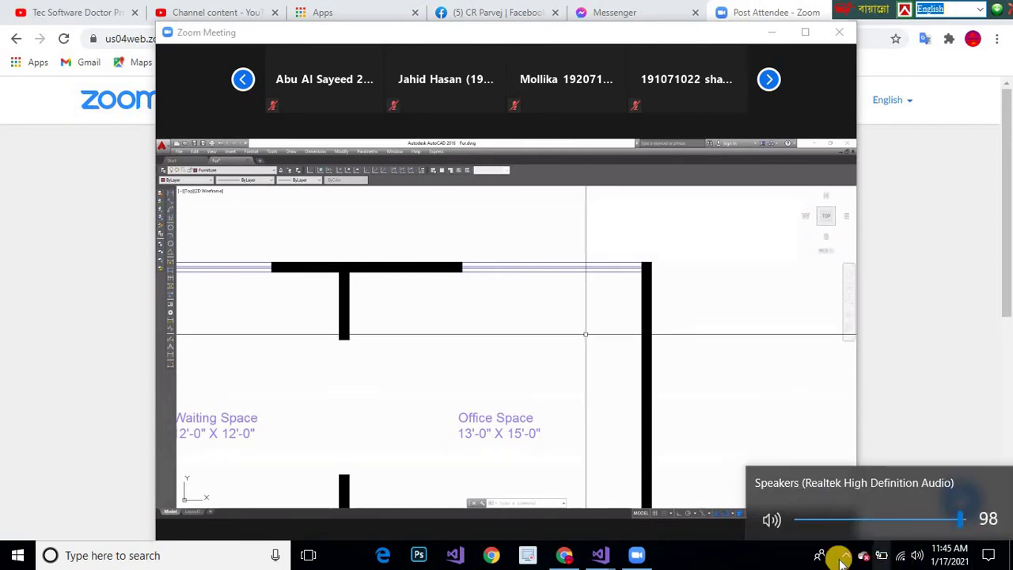
left_click(788, 552)
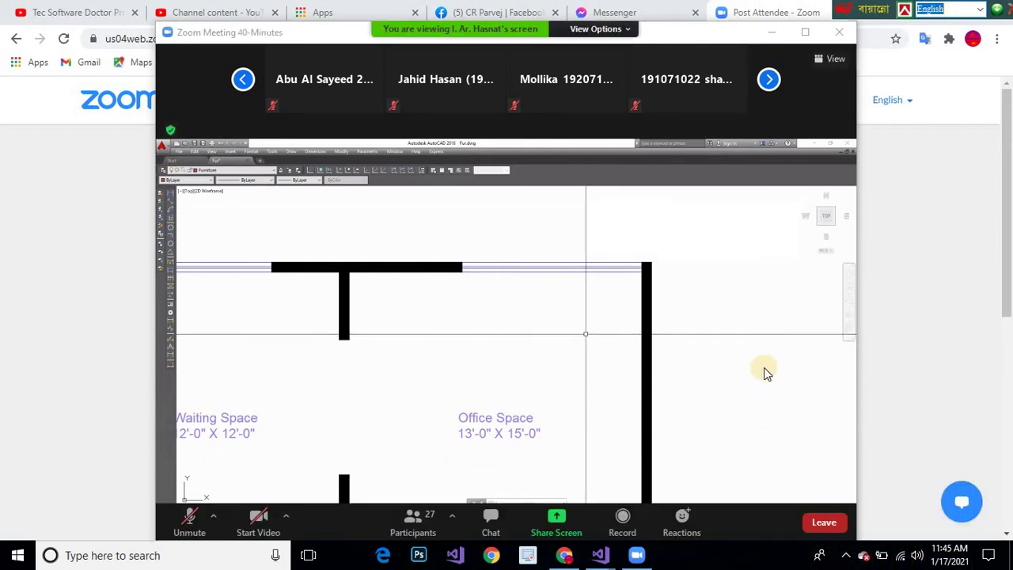
double_click(767, 266)
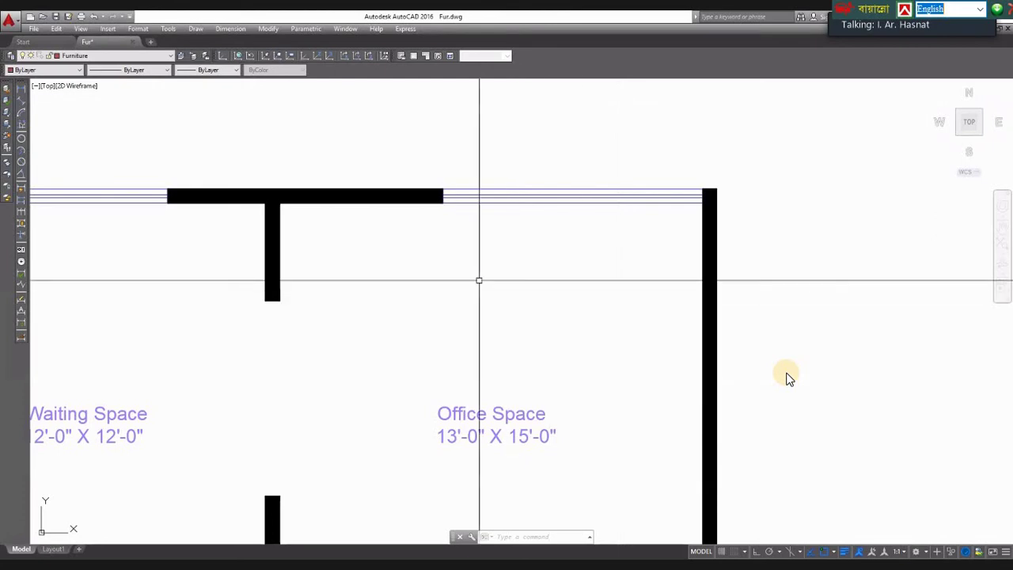
middle_click_drag(478, 277, 476, 255)
scroll(334, 235, "down", 2)
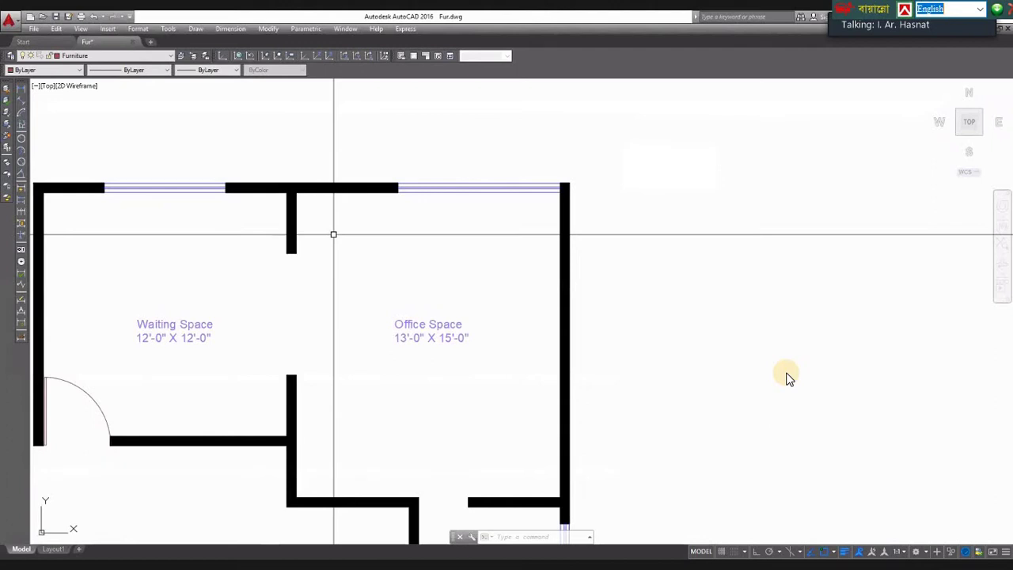
scroll(316, 224, "up", 2)
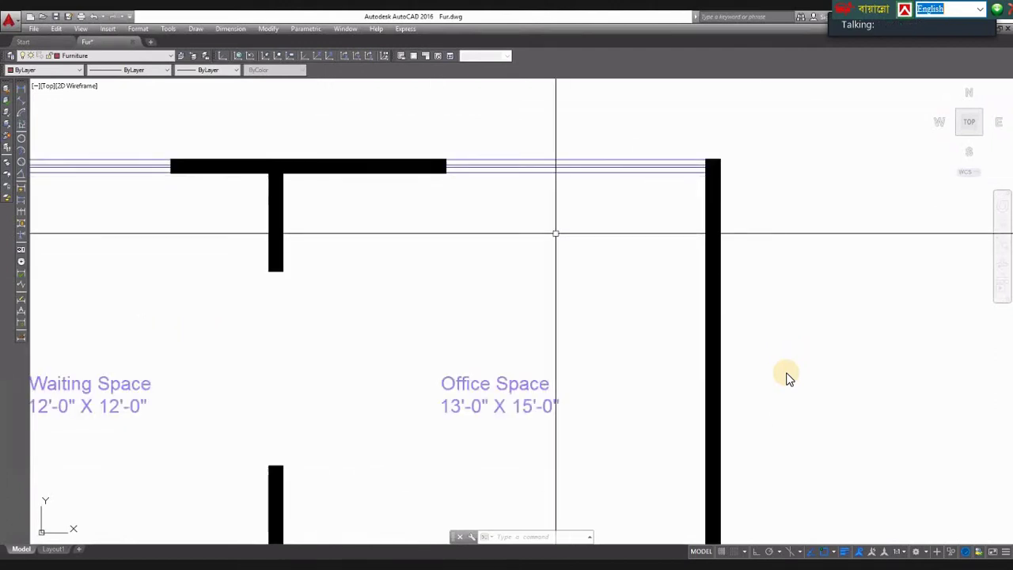
scroll(518, 231, "down", 1)
mouse_move(536, 256)
middle_mouse_down()
mouse_move(490, 221)
mouse_move(495, 197)
mouse_move(524, 265)
middle_mouse_up()
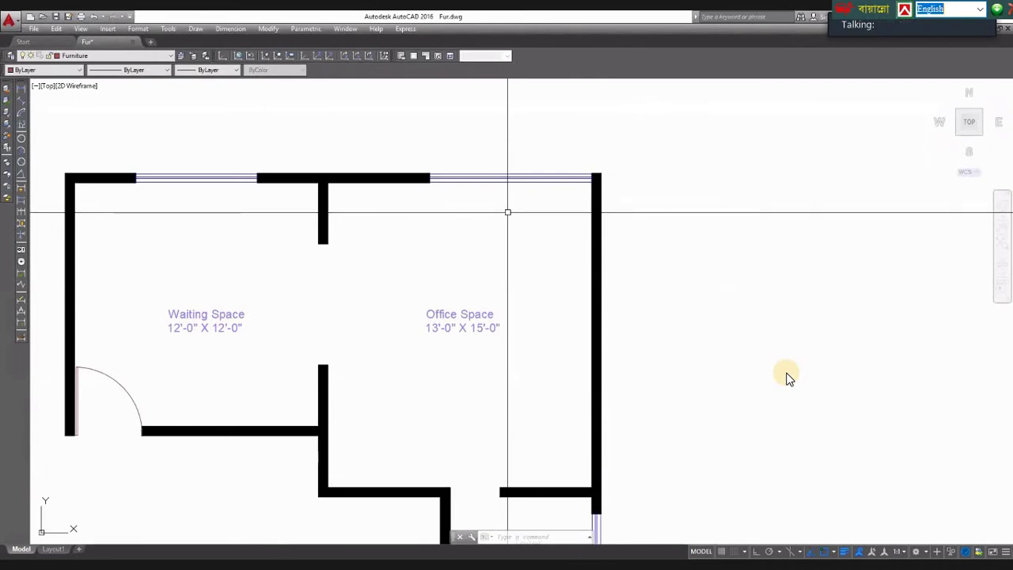
Offset the Office Space wall lines 24 inward
type("o")
key("Return")
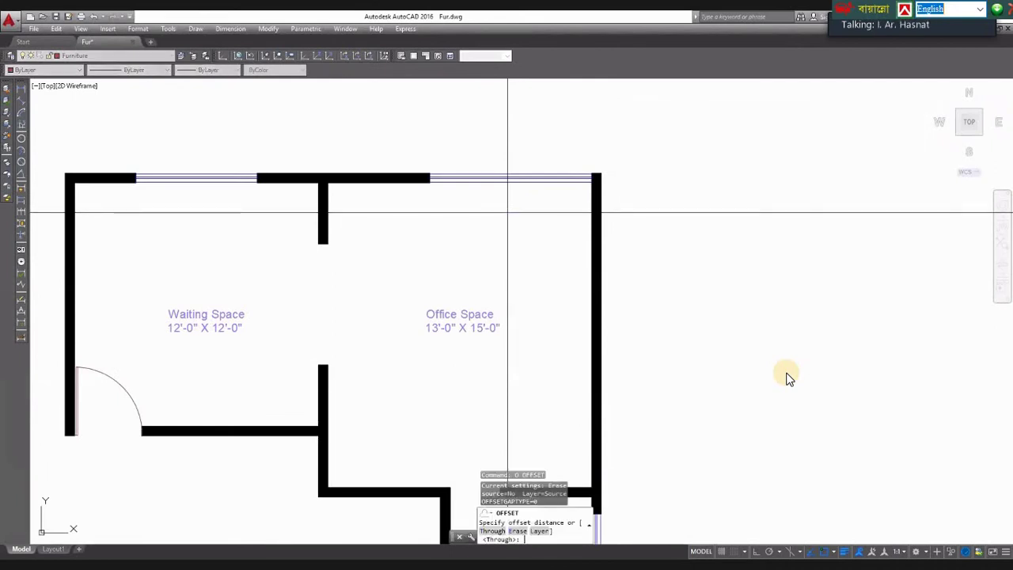
type("24")
key("Return")
left_click(511, 182)
left_click(554, 237)
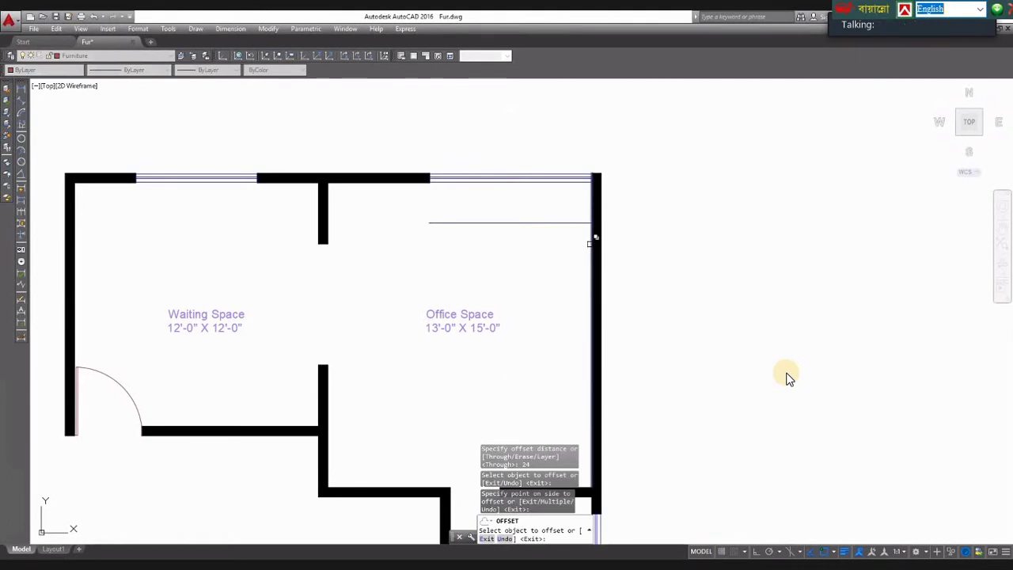
key("Escape")
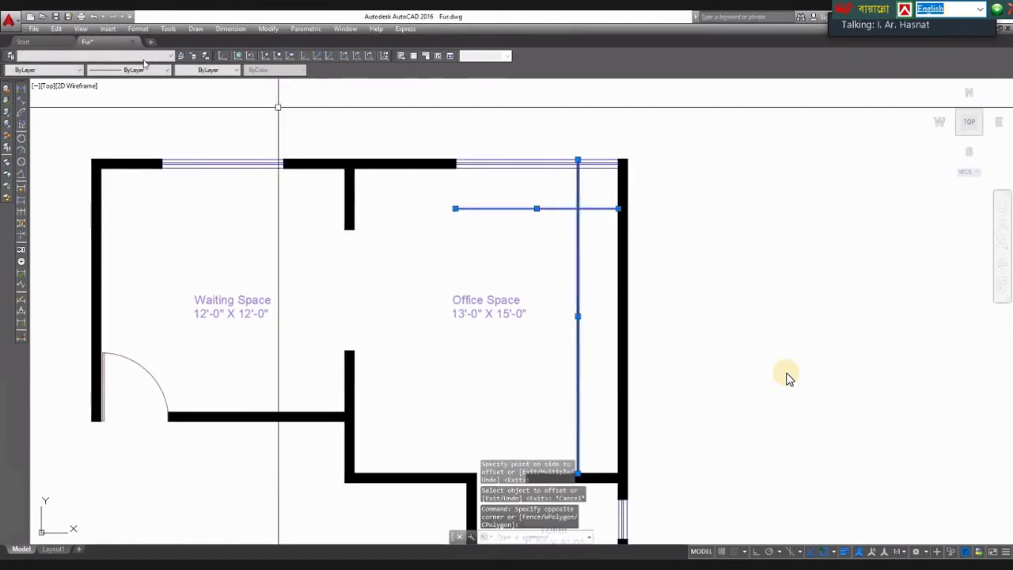
Move the two new inset lines onto the Furniture layer
left_click(146, 56)
left_click(123, 92)
key("Escape")
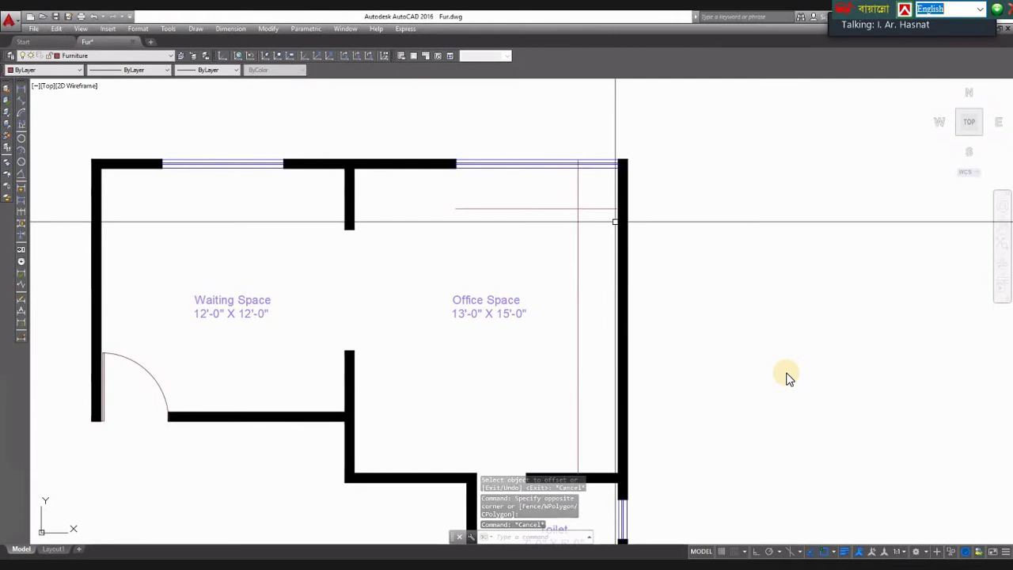
key("ctrl+z")
scroll(615, 225, "up", 2)
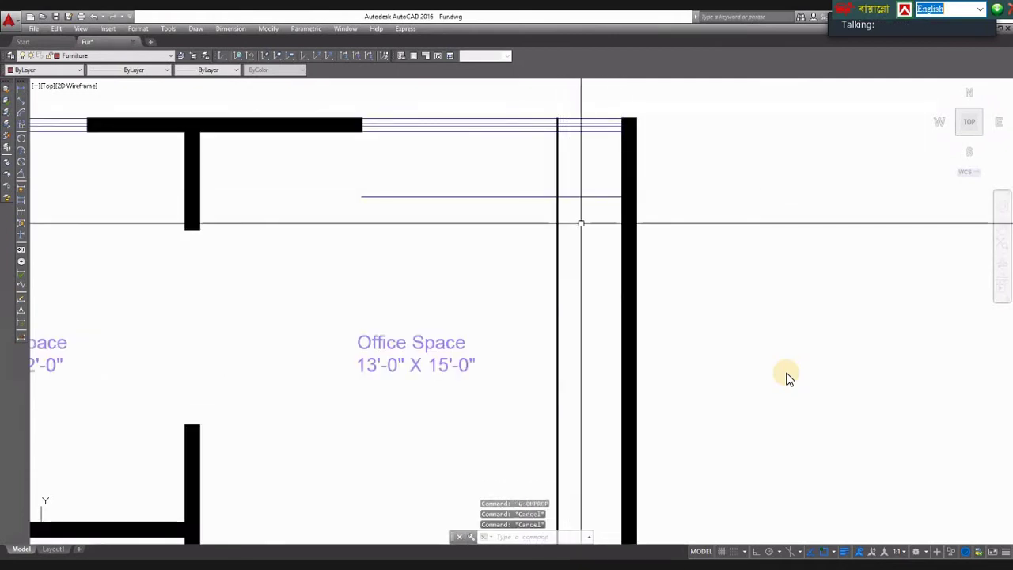
left_click(578, 225)
left_click(109, 81)
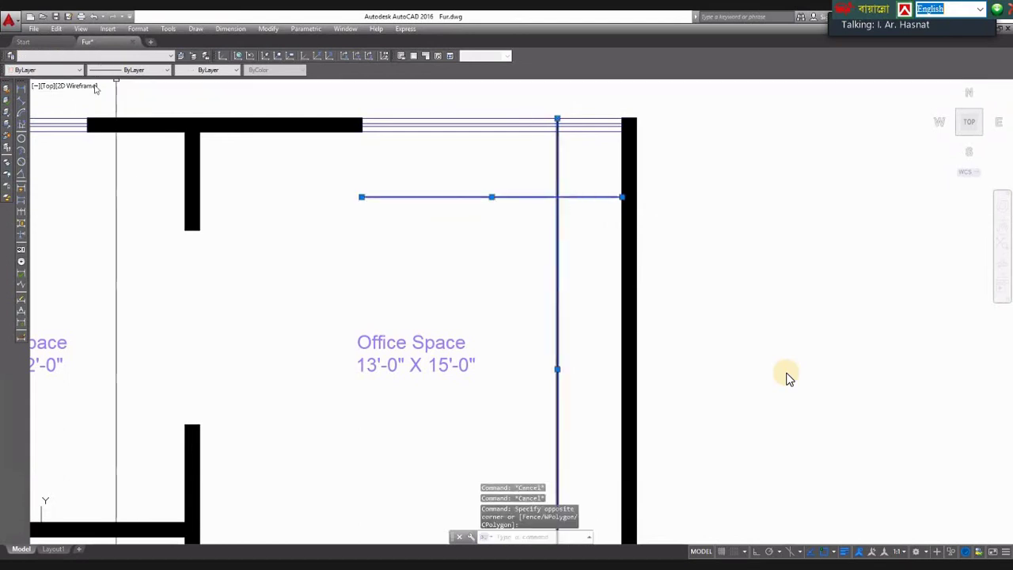
left_click(95, 55)
left_click(87, 99)
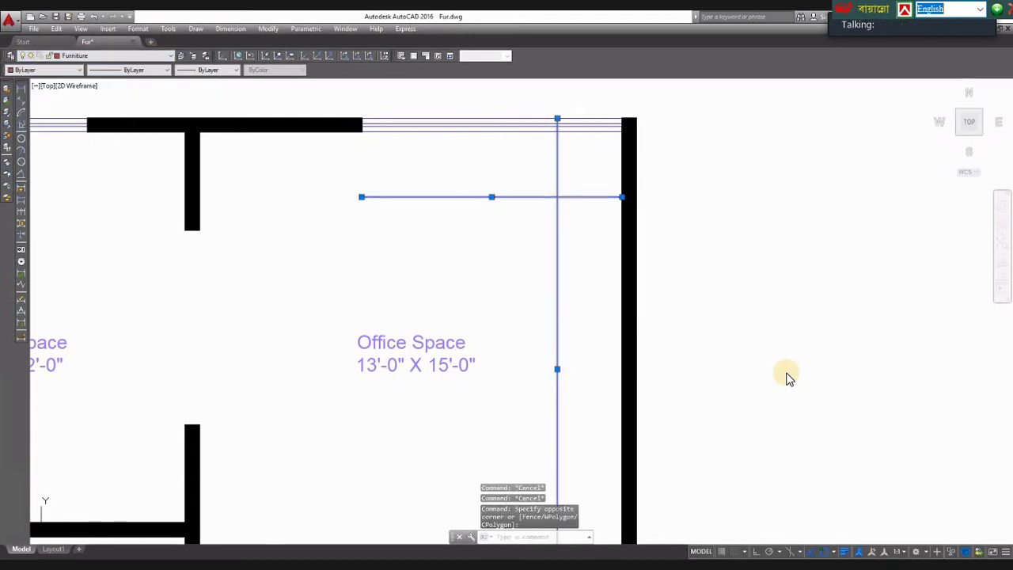
key("Escape")
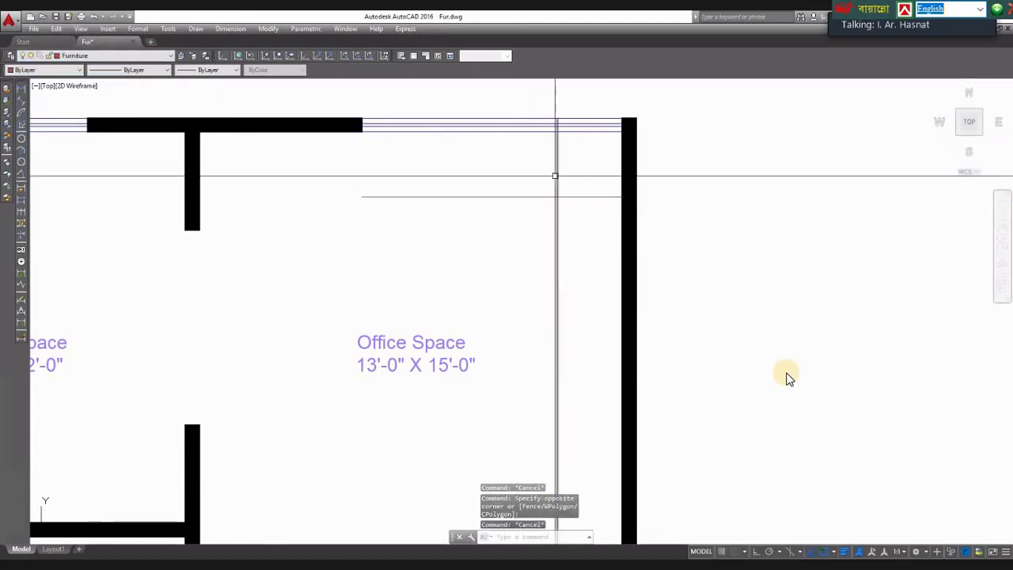
Fillet the horizontal and vertical Furniture lines into a sharp corner
type("f")
key("Return")
left_click(547, 196)
left_click(557, 208)
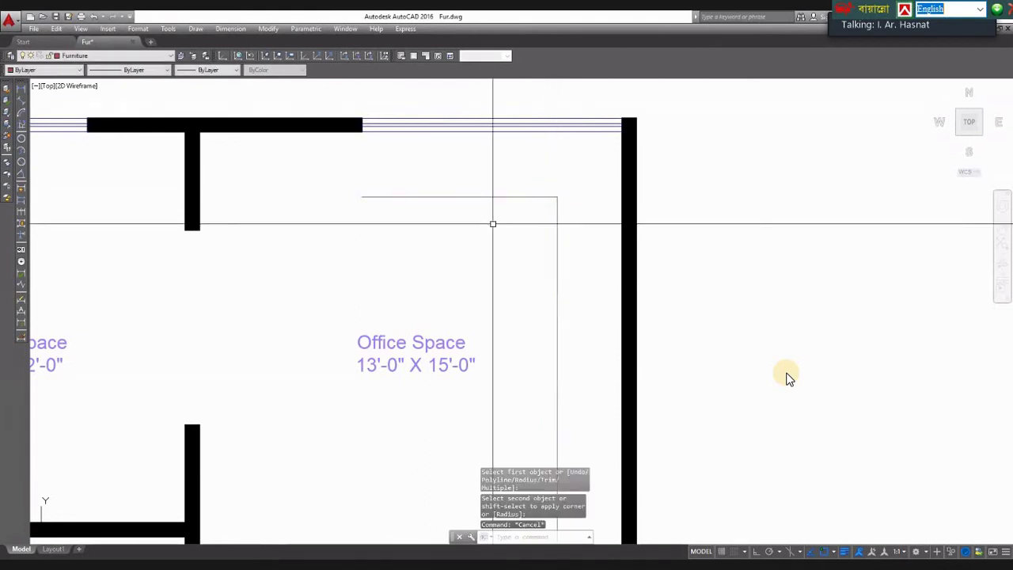
key("Escape")
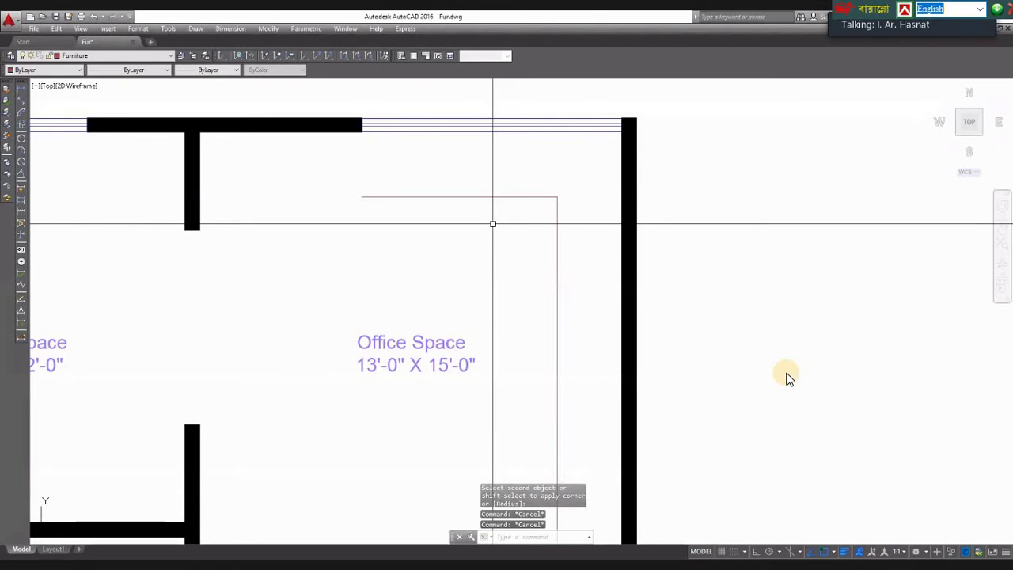
scroll(481, 255, "down", 3)
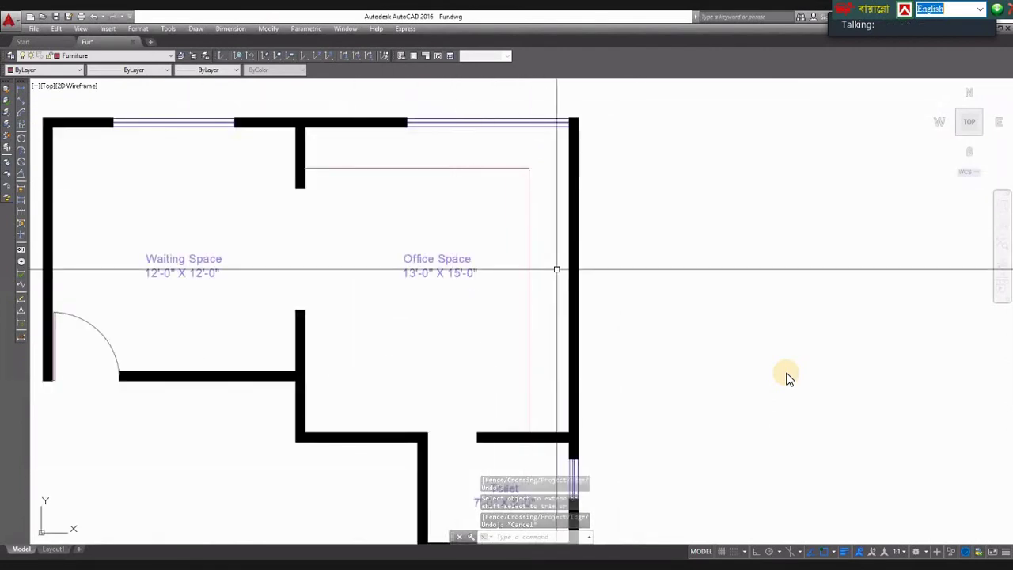
middle_click_drag(481, 233, 489, 274)
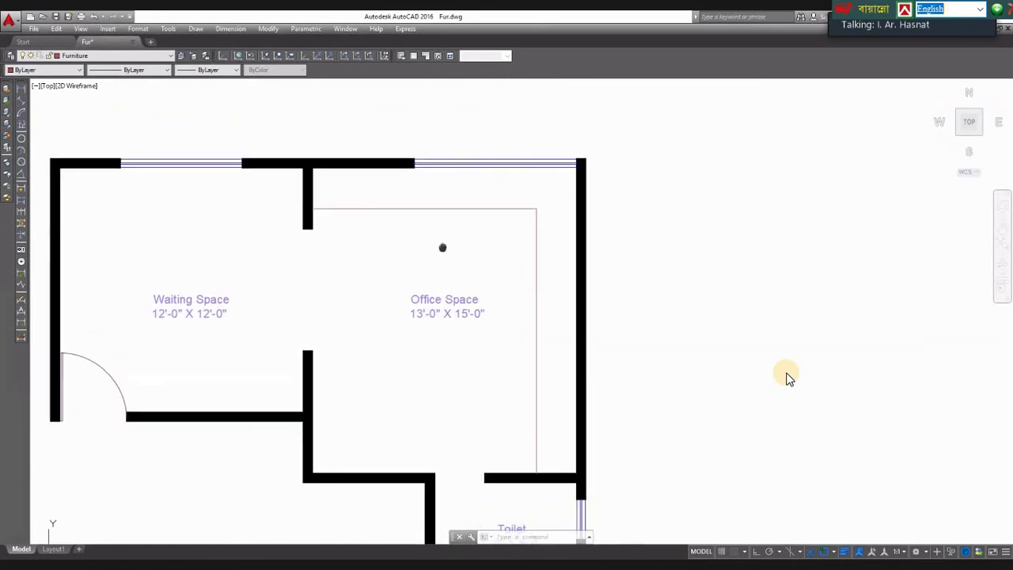
scroll(316, 212, "up", 2)
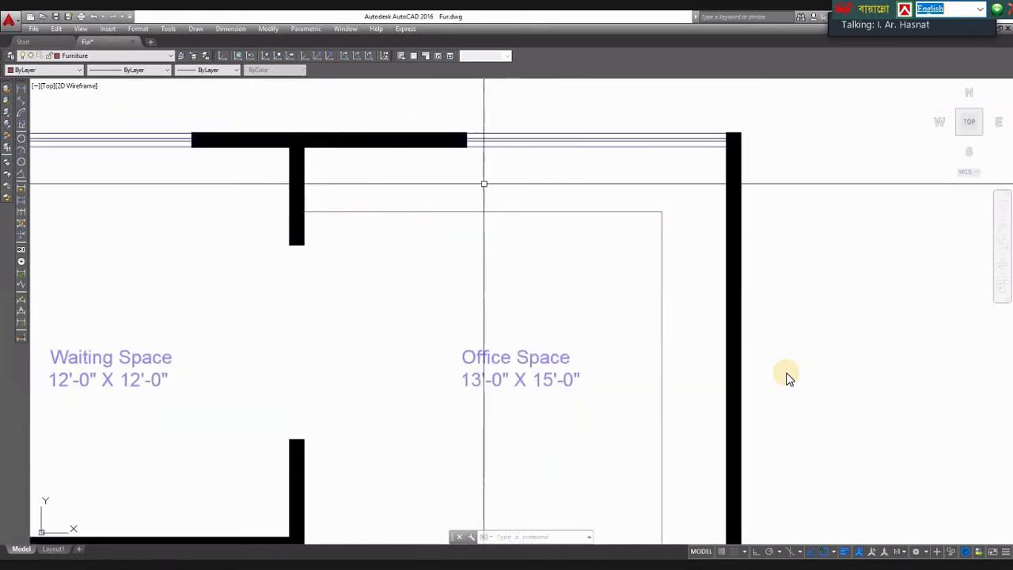
scroll(444, 219, "down", 2)
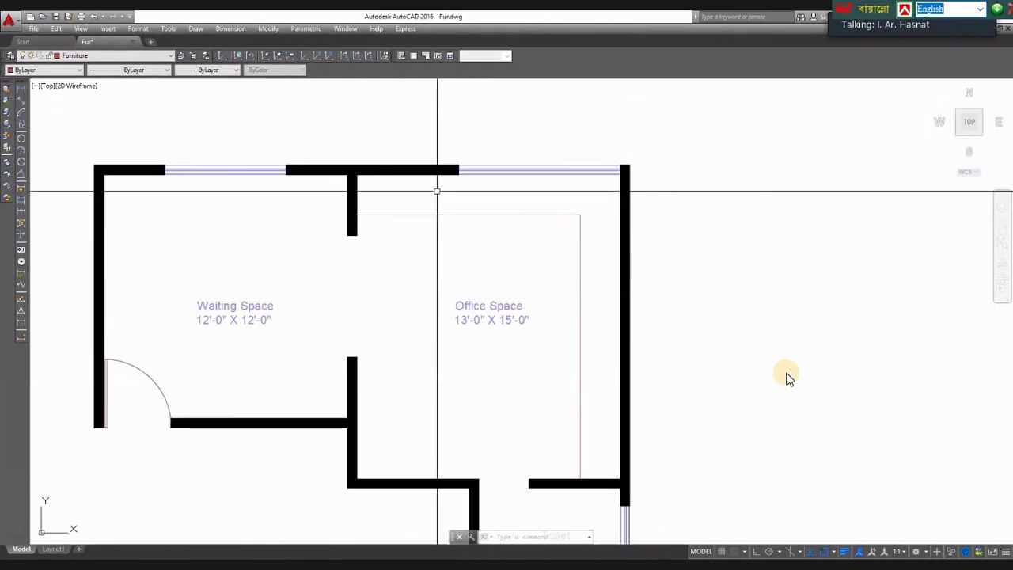
scroll(437, 191, "up", 2)
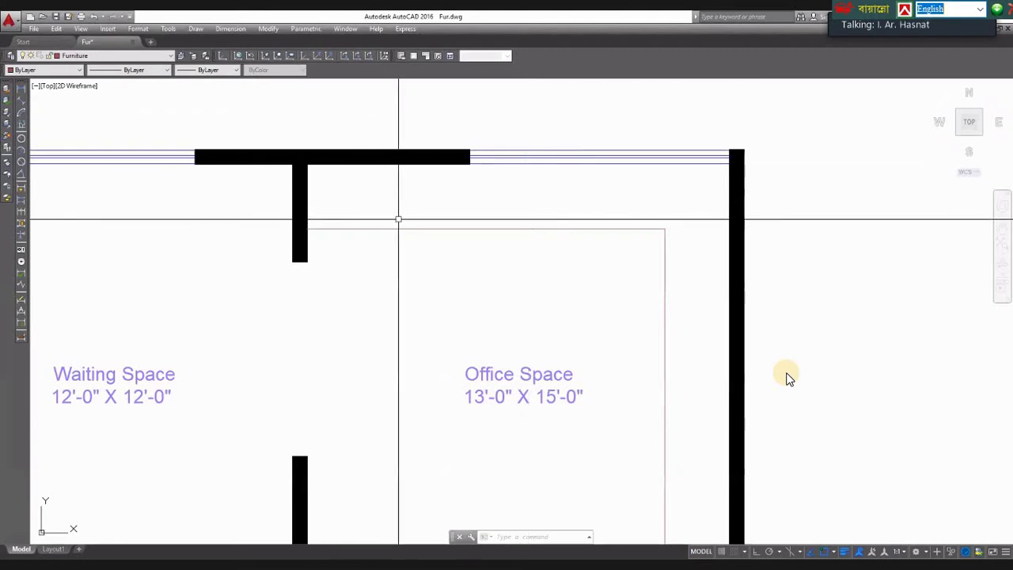
scroll(444, 232, "down", 4)
scroll(471, 247, "up", 2)
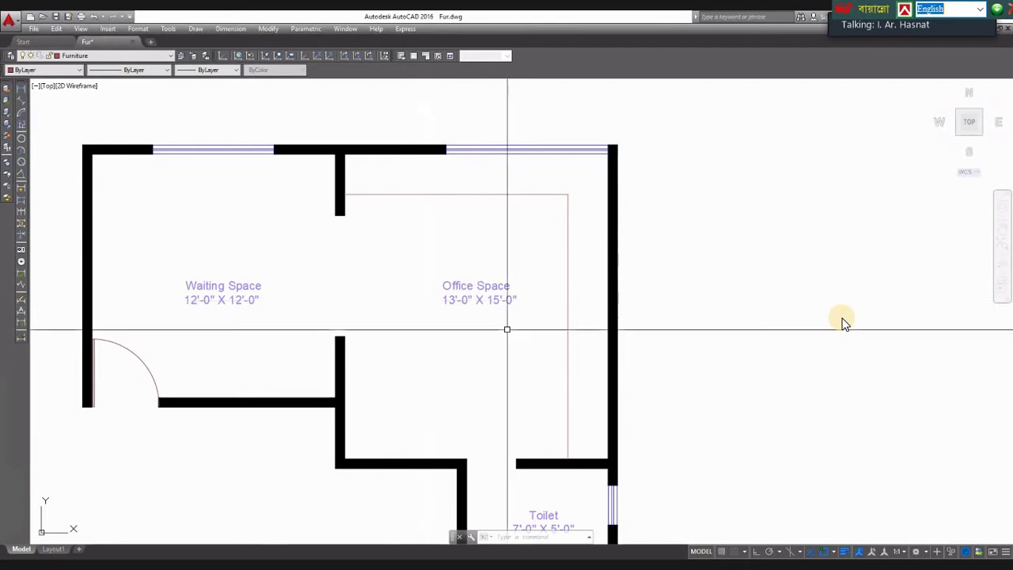
middle_click_drag(507, 330, 509, 283)
scroll(514, 278, "down", 3)
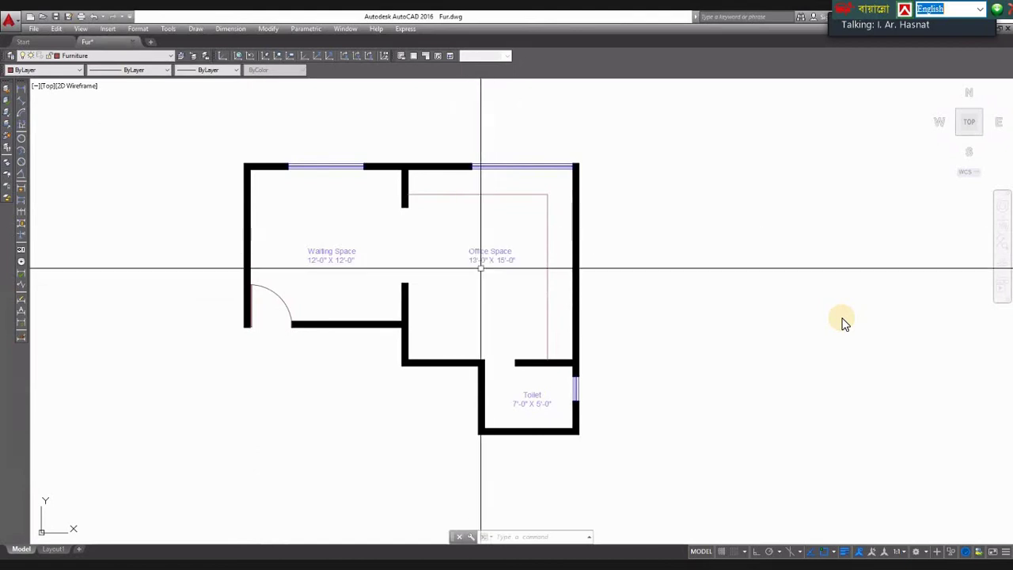
mouse_move(488, 237)
middle_mouse_down()
mouse_move(491, 255)
mouse_move(520, 216)
middle_mouse_up()
scroll(467, 235, "up", 2)
scroll(519, 231, "down", 2)
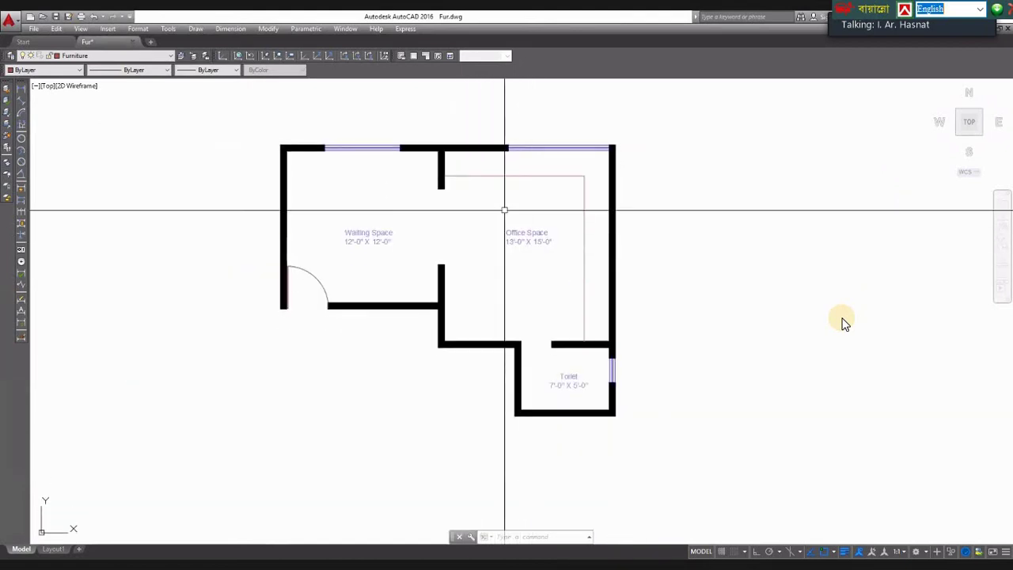
scroll(507, 211, "up", 2)
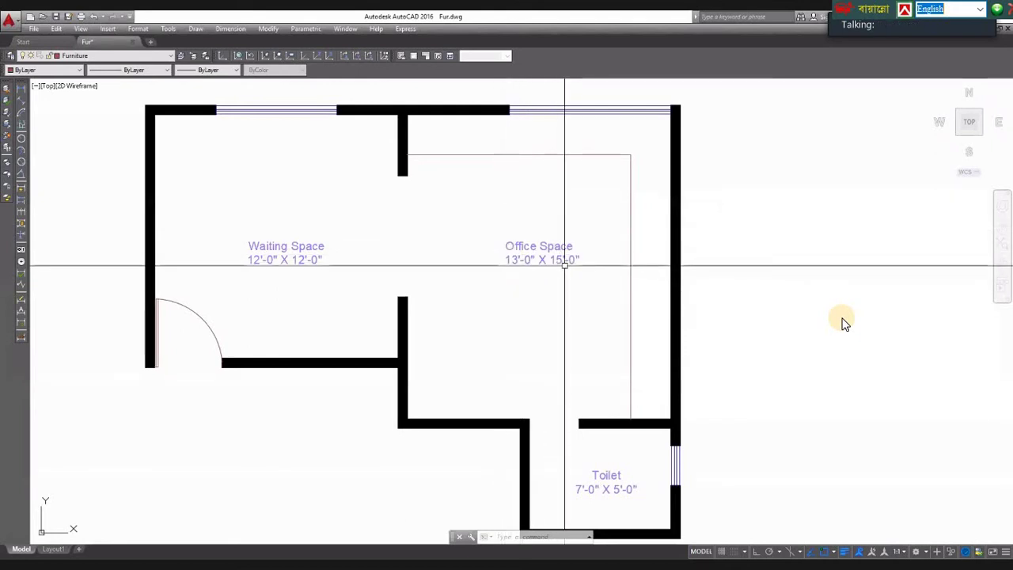
middle_click_drag(542, 209, 524, 217)
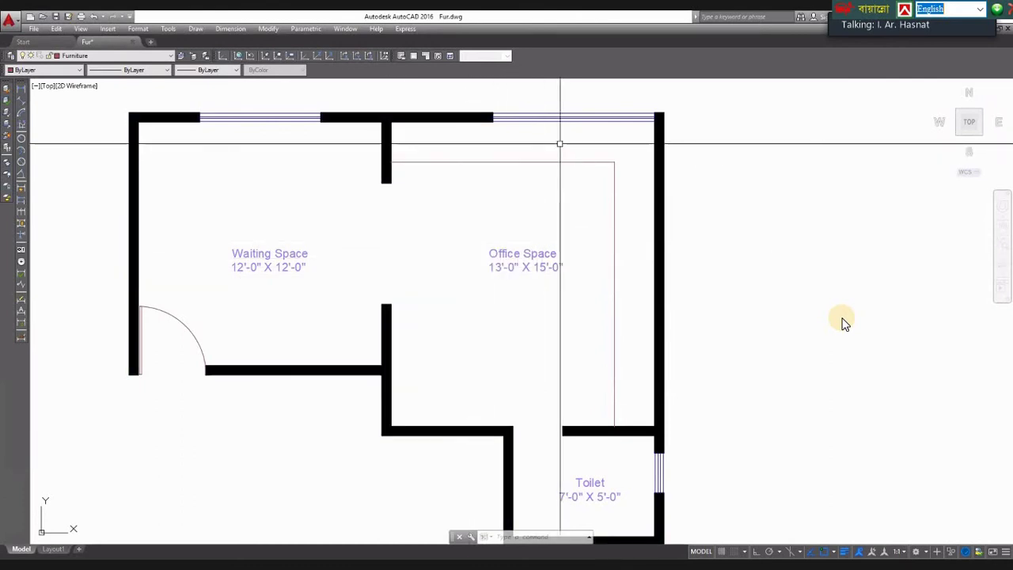
middle_click_drag(602, 238, 599, 265)
scroll(572, 230, "up", 2)
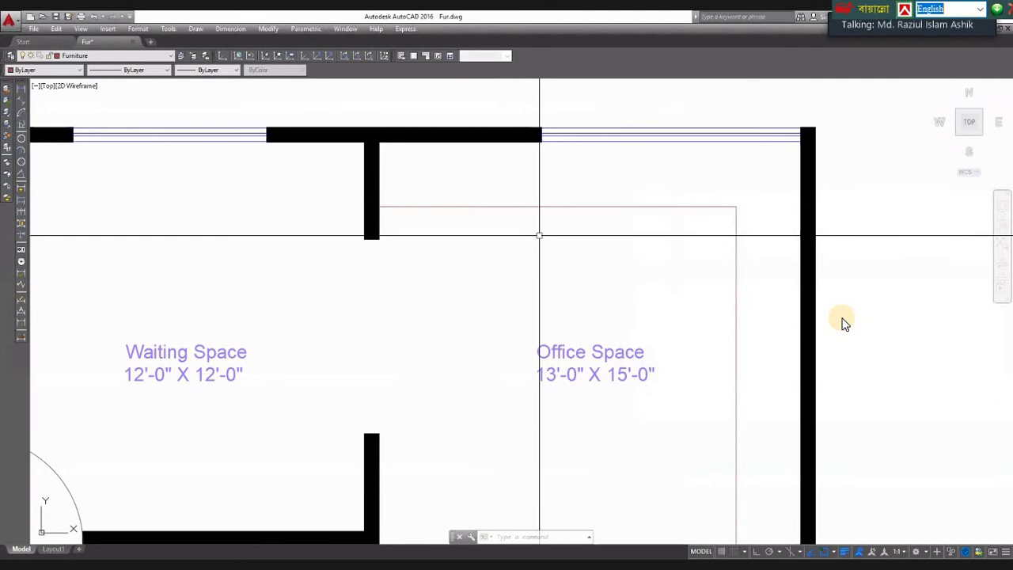
scroll(843, 323, "up", 3)
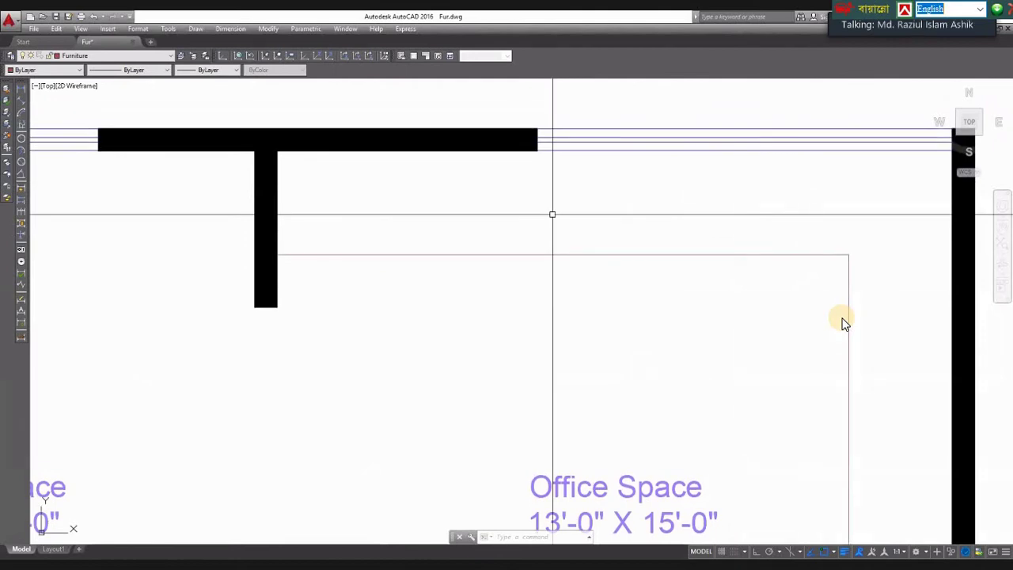
scroll(843, 323, "down", 2)
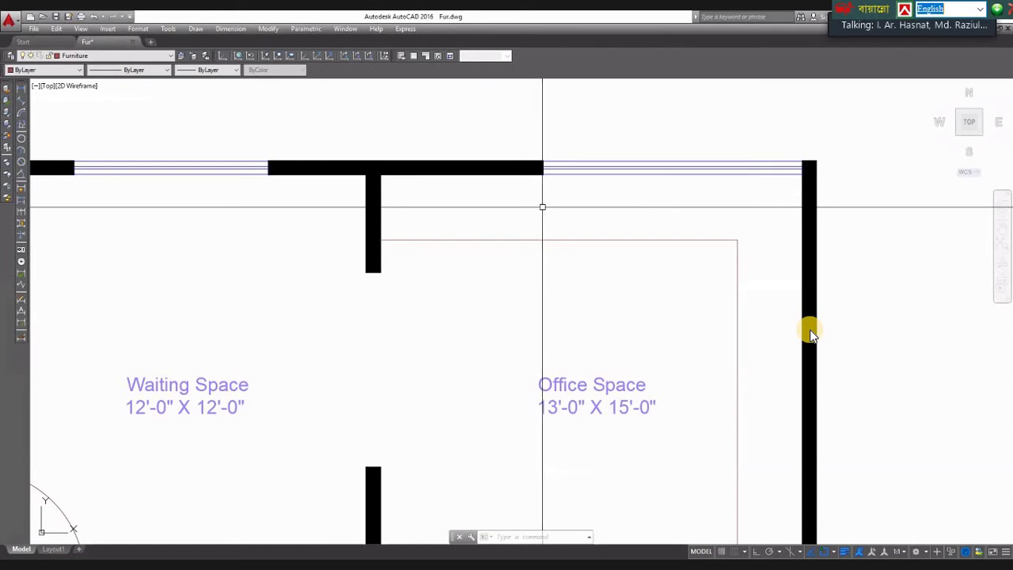
middle_click_drag(547, 210, 471, 211)
scroll(507, 211, "up", 2)
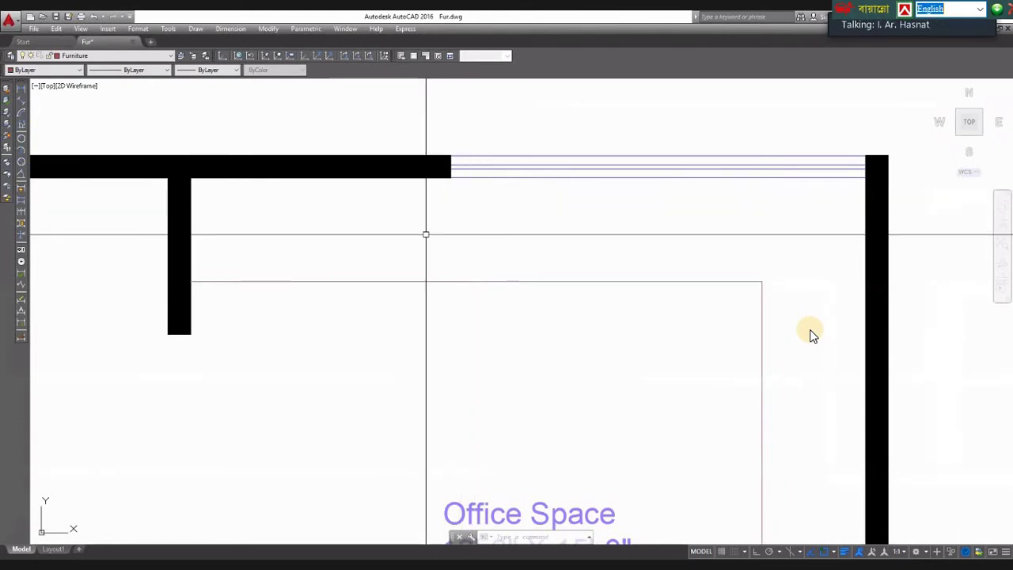
scroll(426, 234, "down", 2)
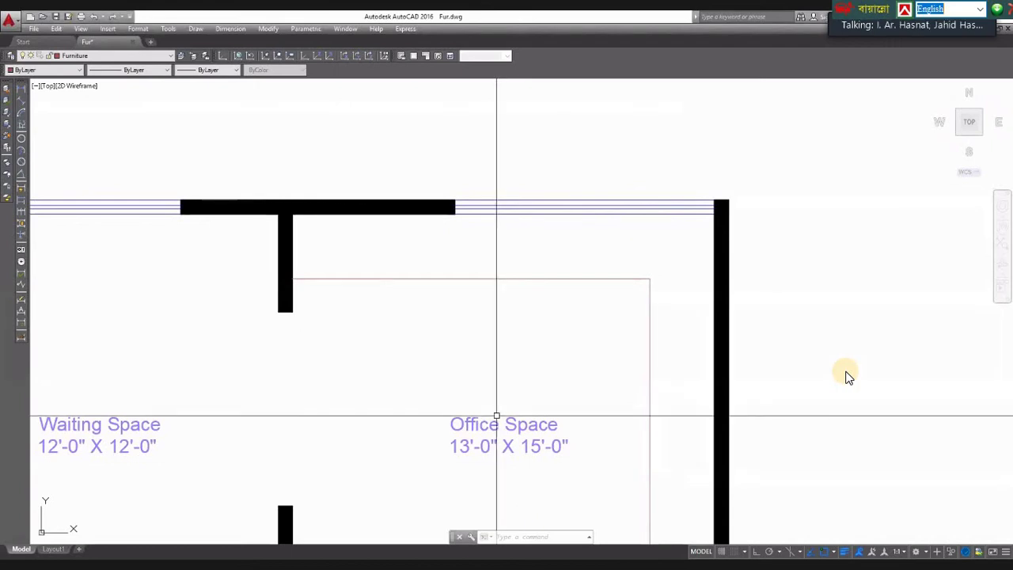
mouse_move(553, 425)
middle_mouse_down()
mouse_move(563, 394)
mouse_move(568, 407)
middle_mouse_up()
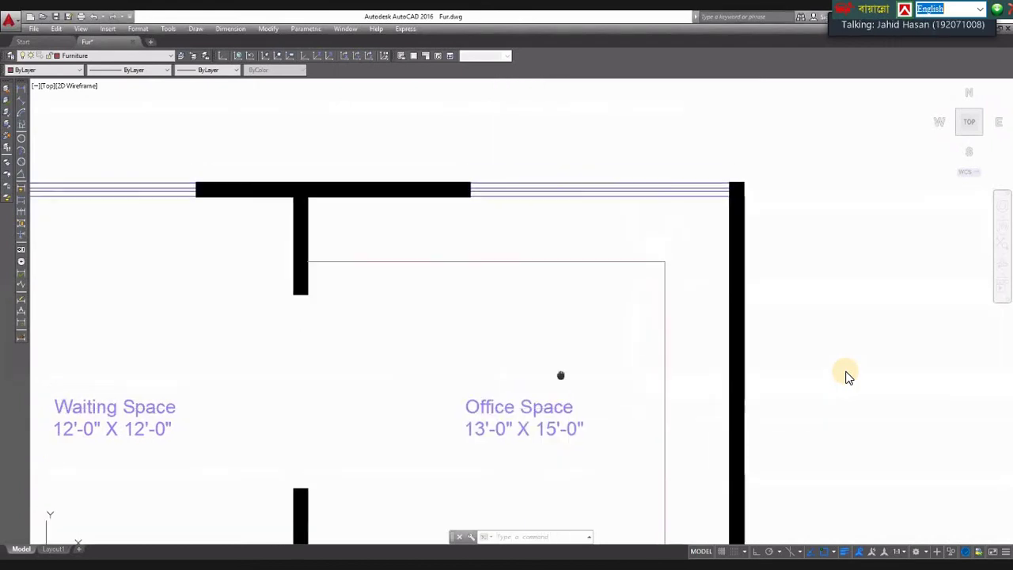
middle_click_drag(556, 338, 468, 338)
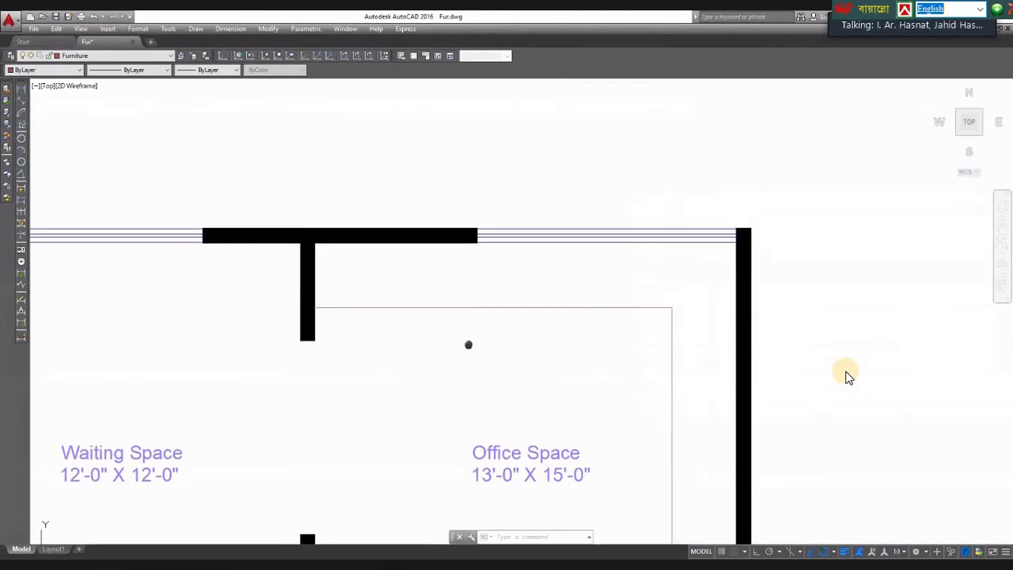
scroll(439, 293, "up", 2)
middle_click_drag(356, 294, 288, 294)
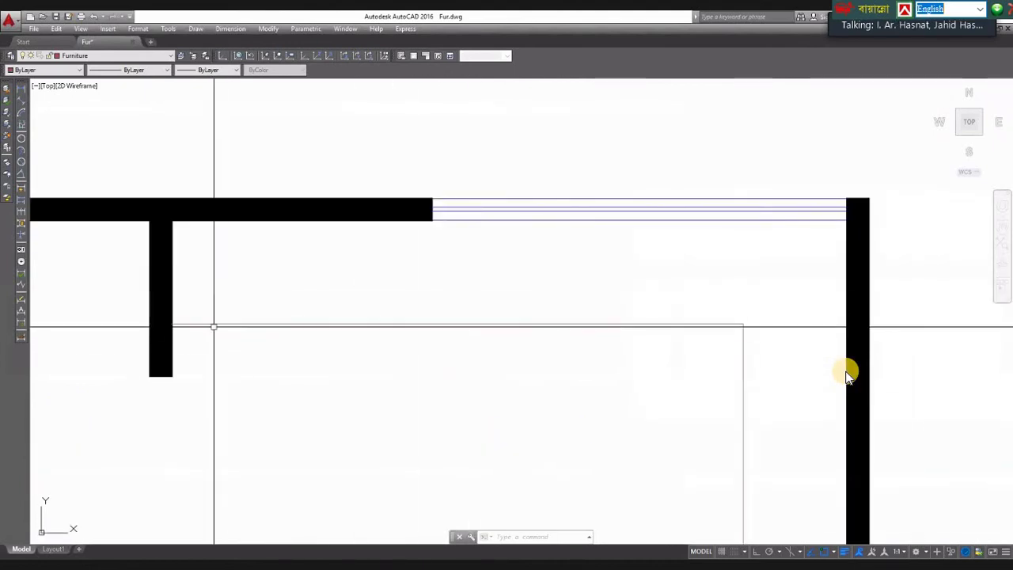
scroll(215, 327, "down", 2)
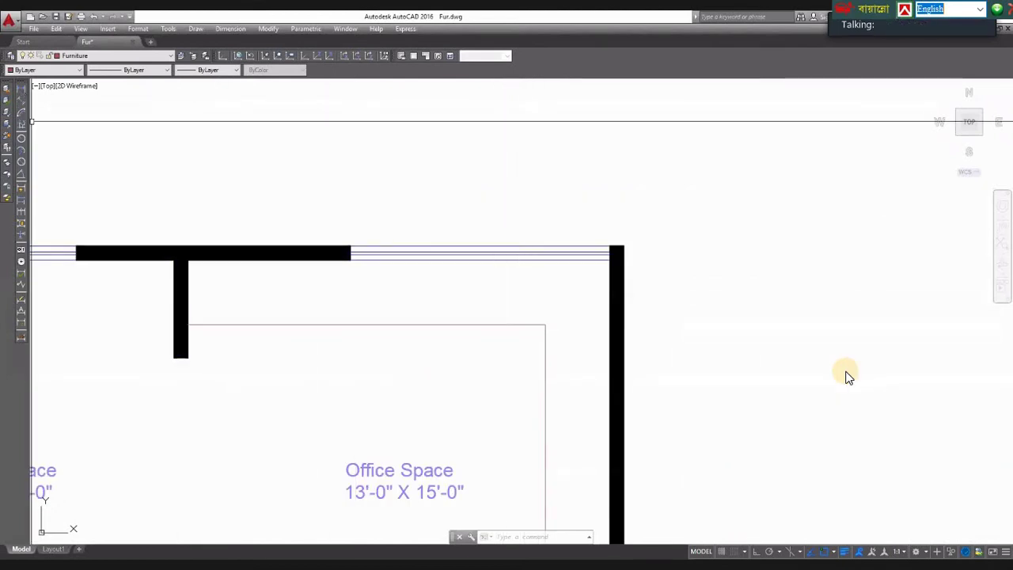
left_click(20, 89)
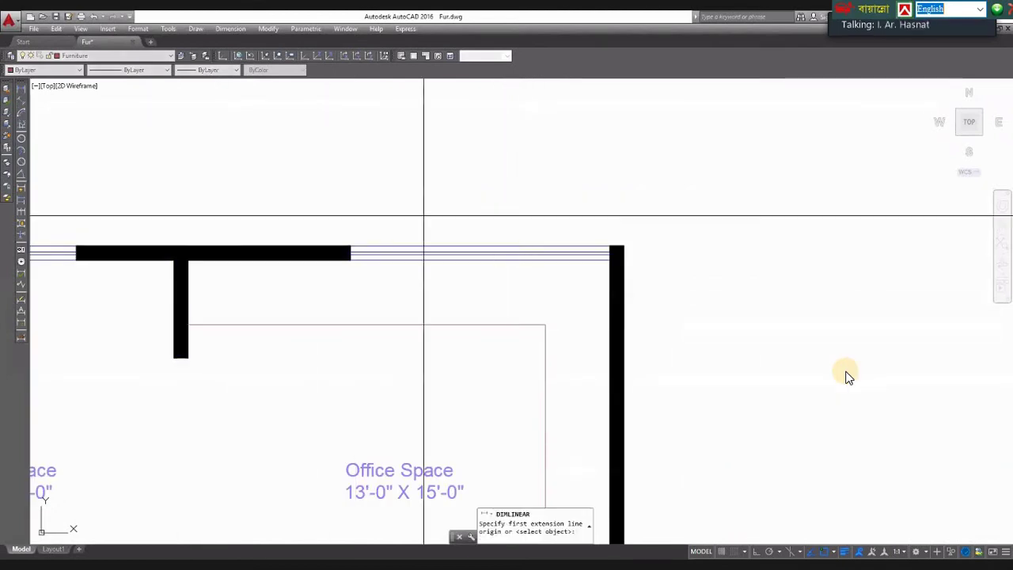
left_click(545, 324)
left_click(546, 336)
key("Escape")
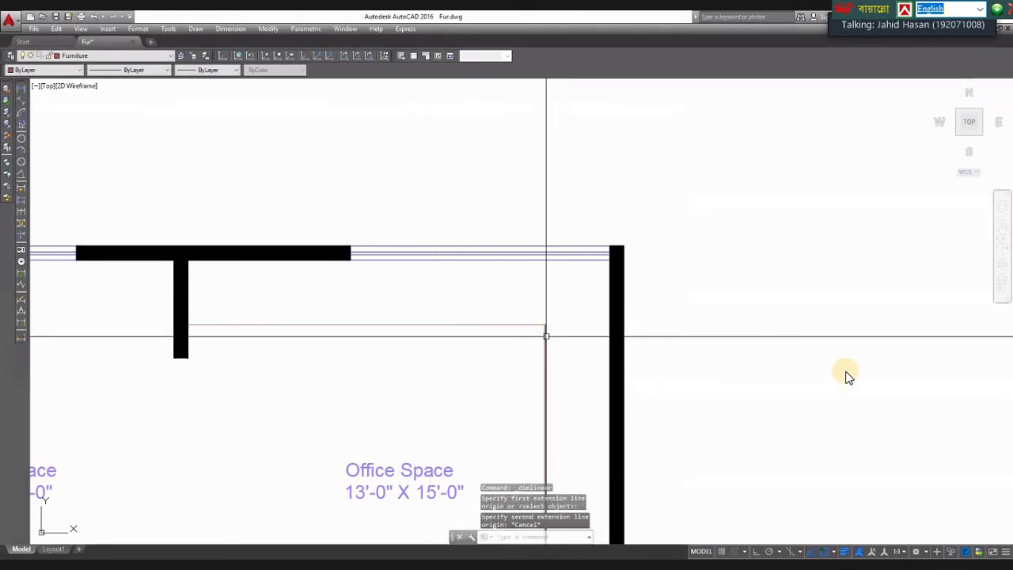
left_click(188, 325)
left_click(365, 302)
mouse_move(364, 317)
middle_mouse_down()
mouse_move(565, 317)
mouse_move(527, 312)
middle_mouse_up()
scroll(590, 312, "up", 2)
left_click(554, 299)
left_click(524, 284)
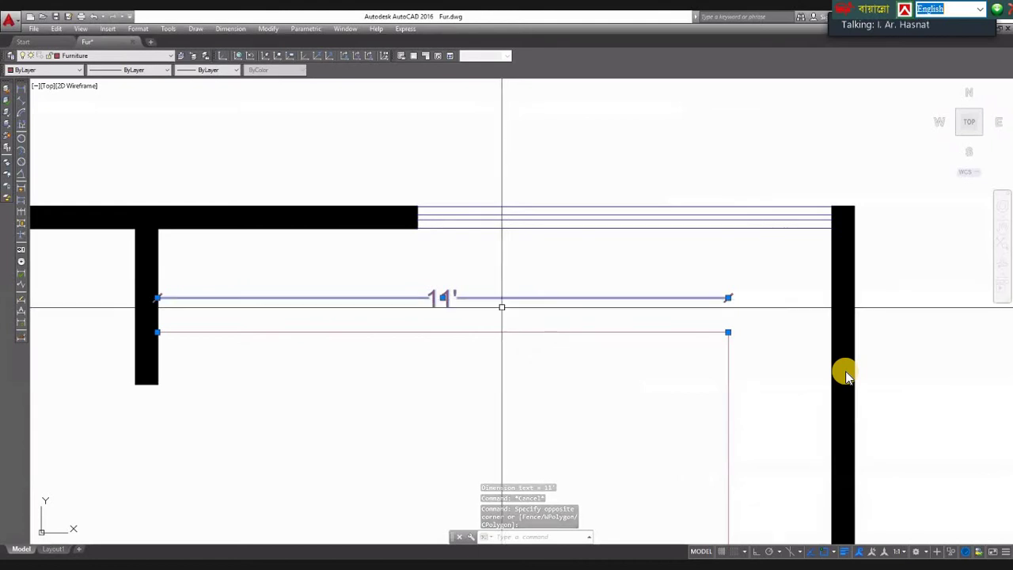
key("Delete")
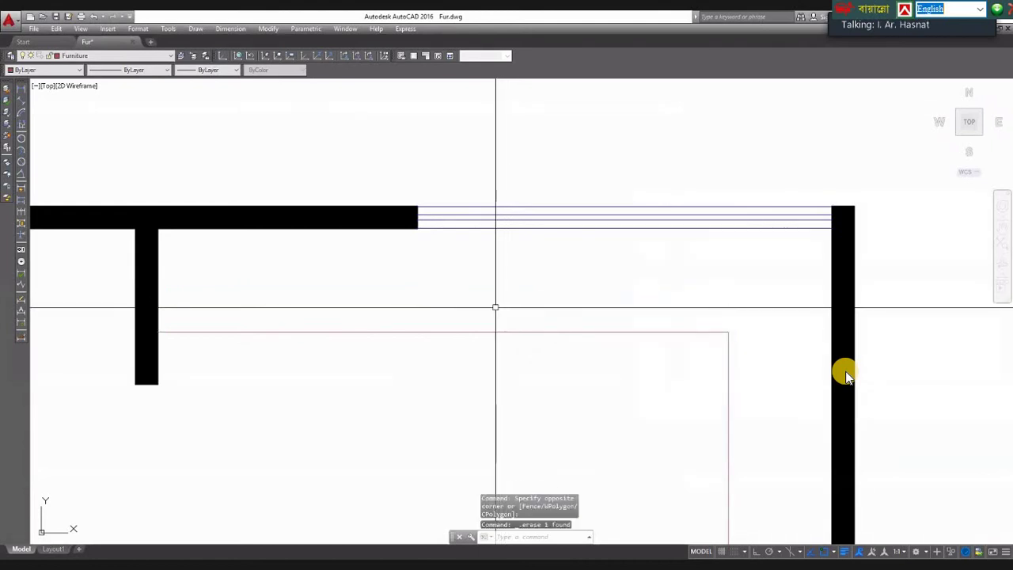
middle_click_drag(495, 307, 467, 315)
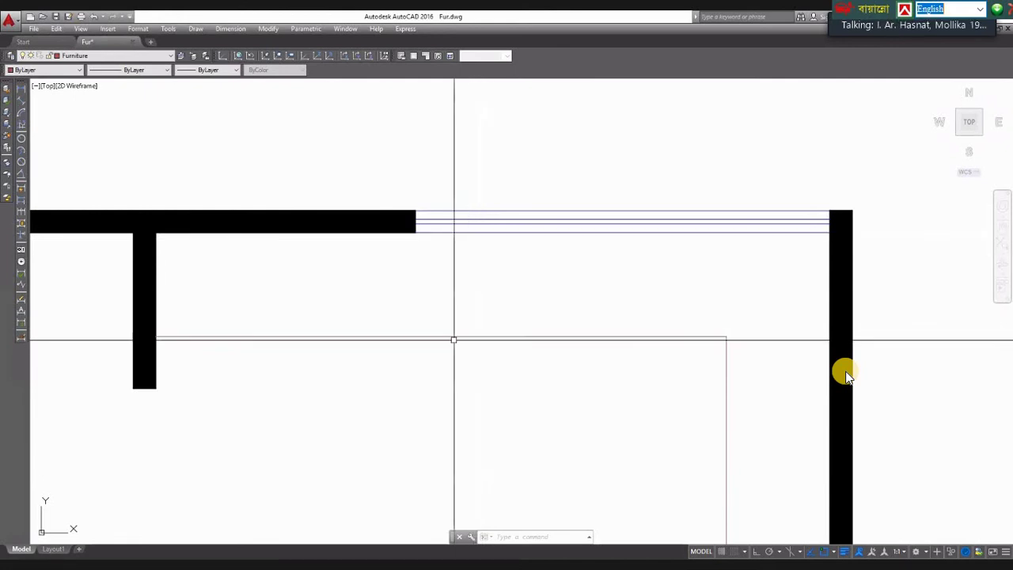
scroll(643, 324, "down", 2)
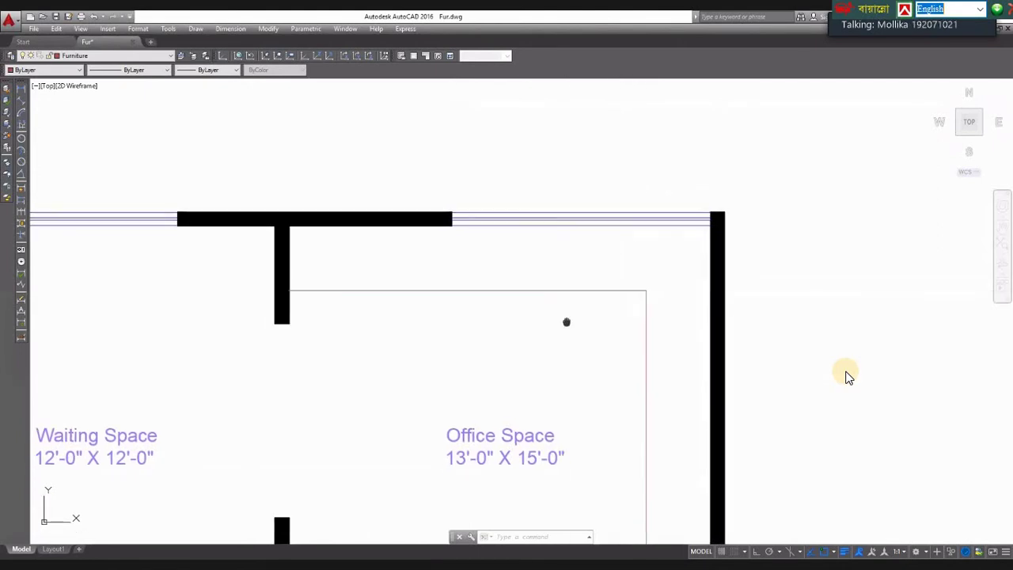
scroll(563, 309, "down", 2)
scroll(557, 302, "up", 2)
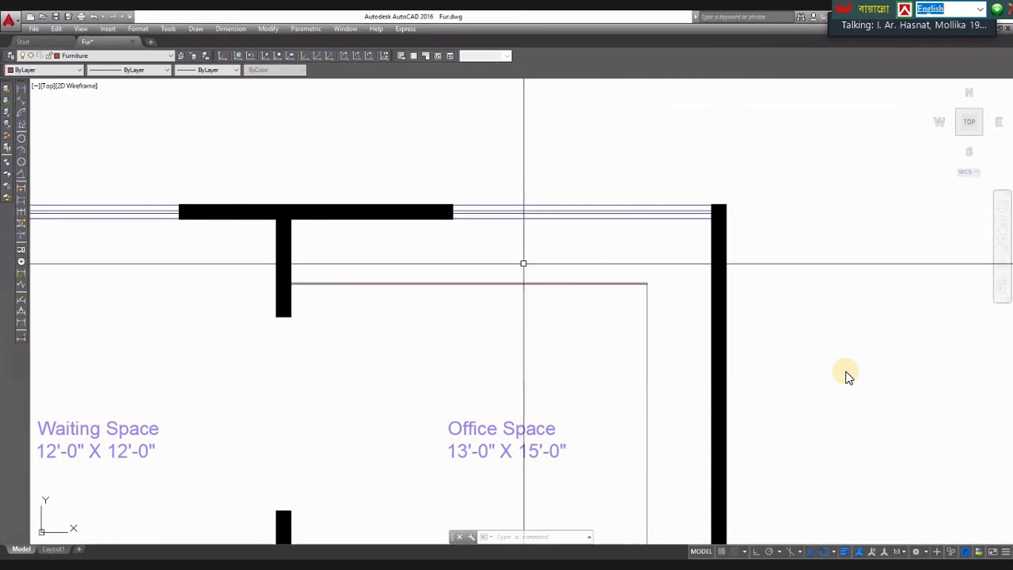
scroll(443, 306, "up", 2)
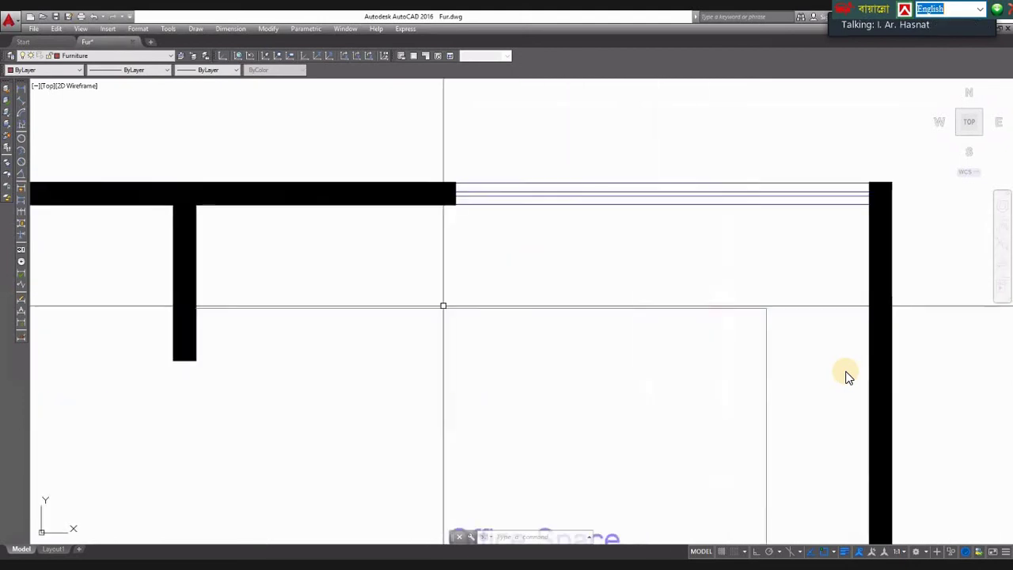
middle_click_drag(443, 309, 437, 334)
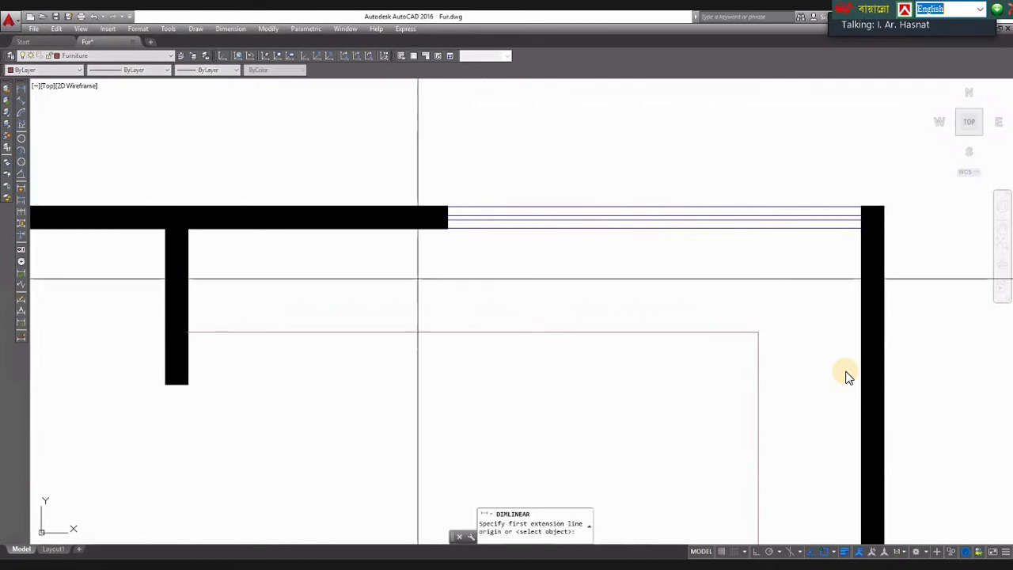
key("Return")
left_click(494, 331)
left_click(507, 306)
key("Escape")
left_click(502, 319)
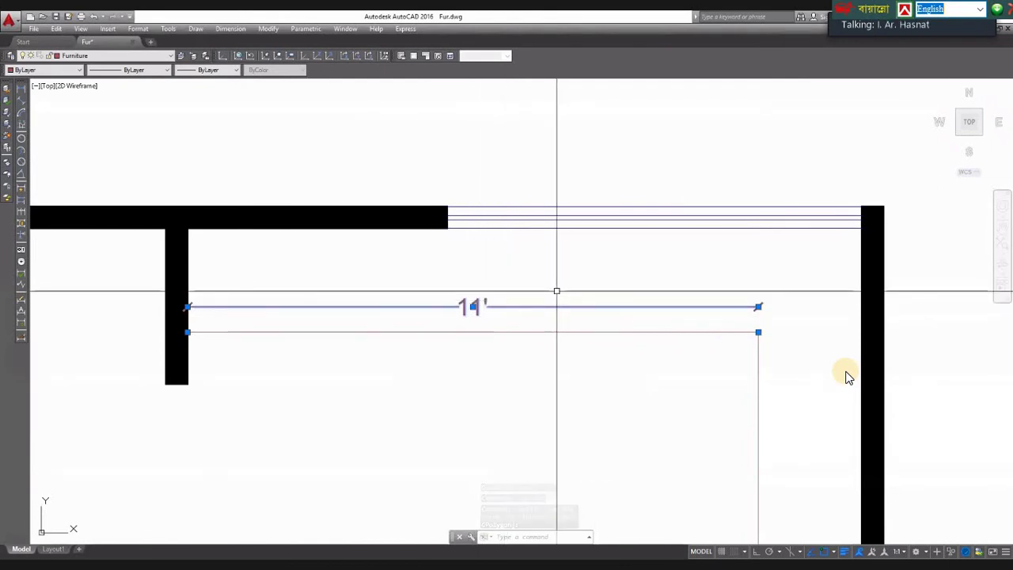
key("Delete")
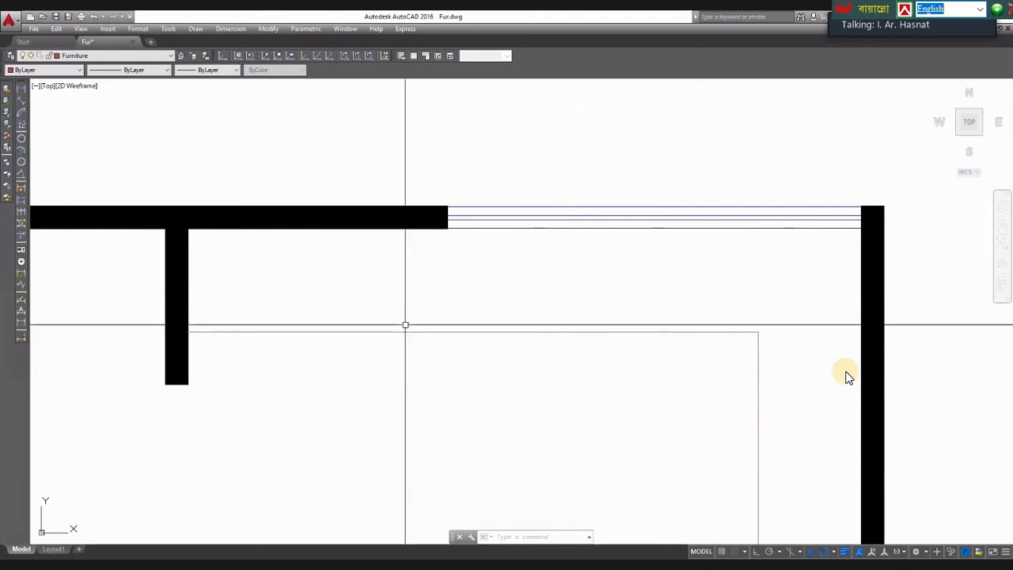
scroll(405, 325, "down", 2)
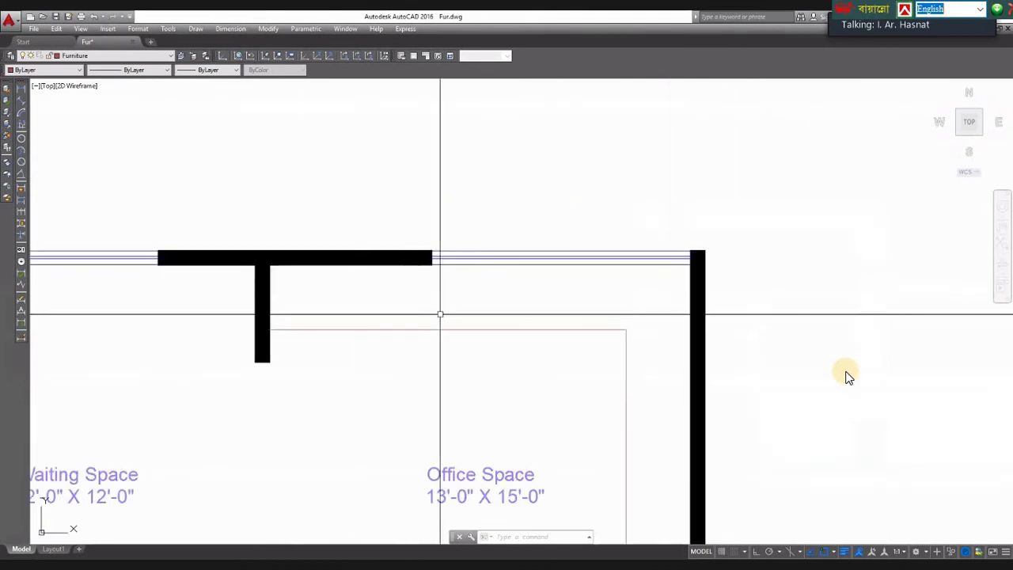
middle_click_drag(439, 344, 442, 315)
scroll(440, 345, "up", 2)
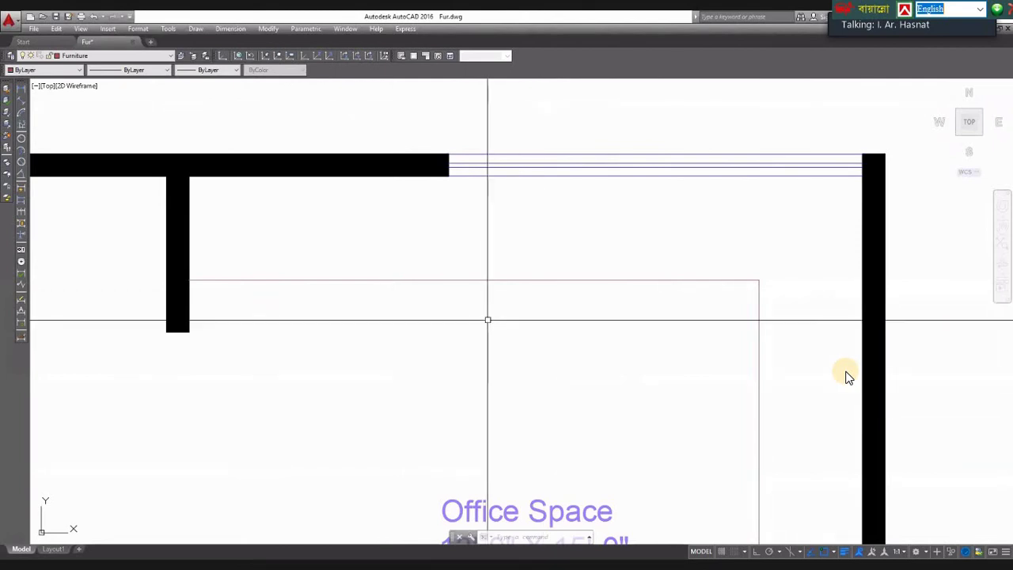
Divide the office table's top line into 3 equal segments with DIV
type("div")
key("Return")
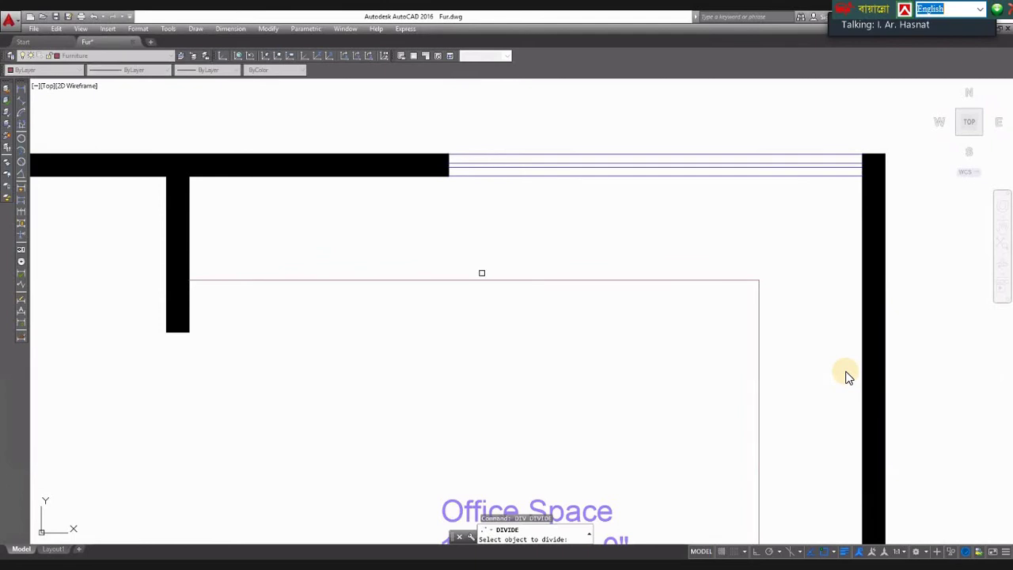
left_click(478, 280)
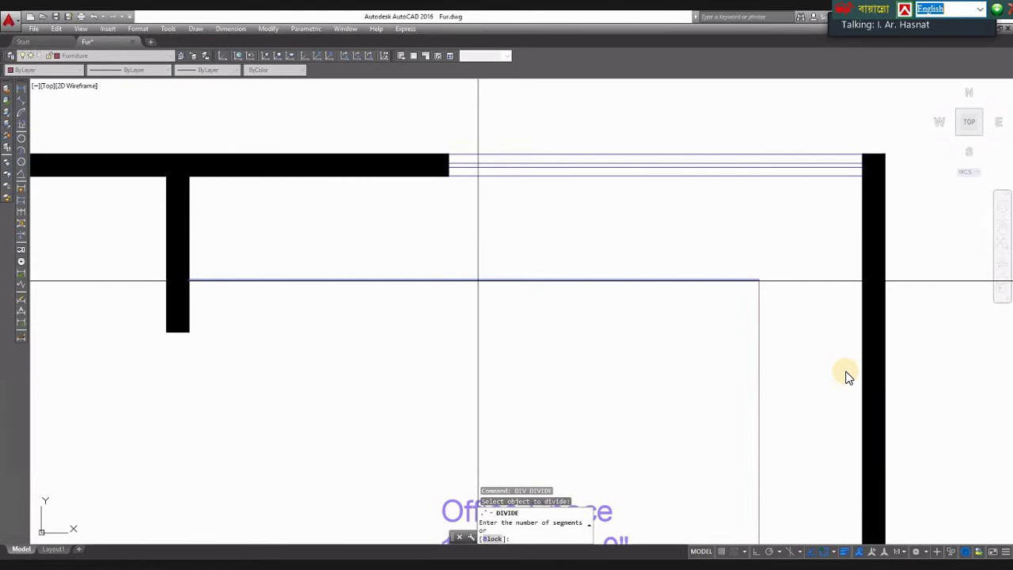
type("3")
key("Return")
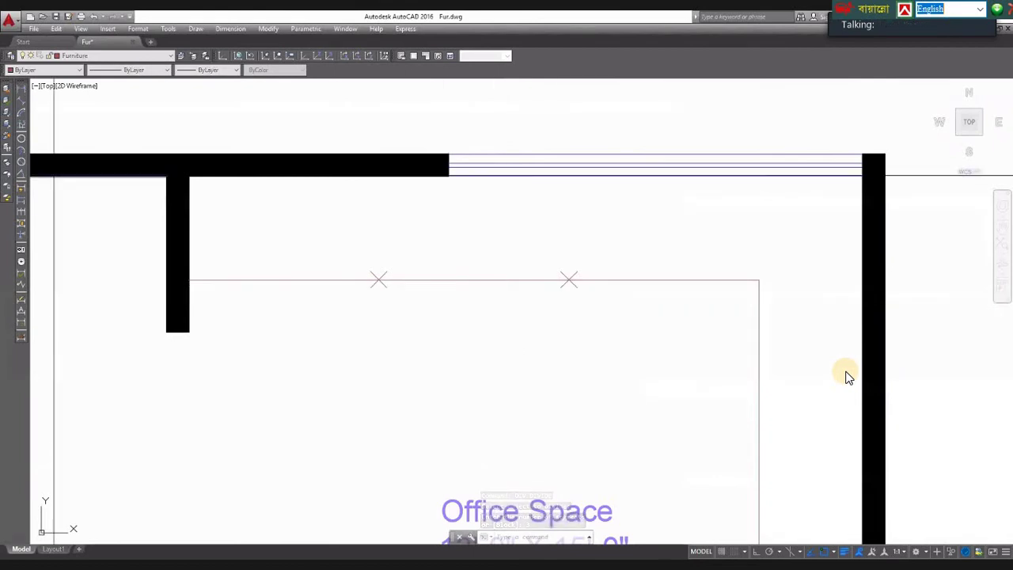
key("Return")
left_click(192, 274)
left_click(379, 280)
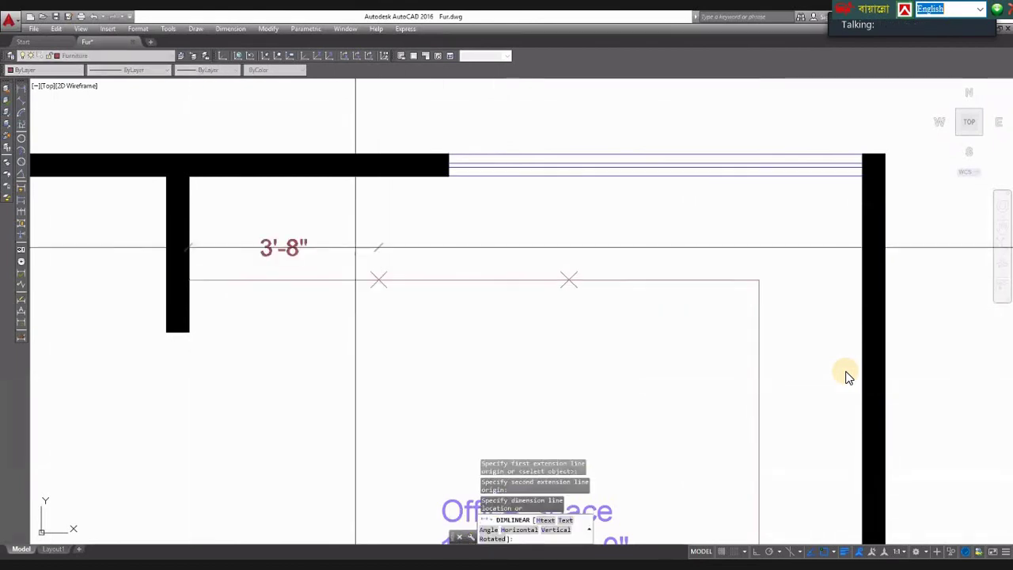
left_click(354, 243)
key("Return")
left_click(378, 280)
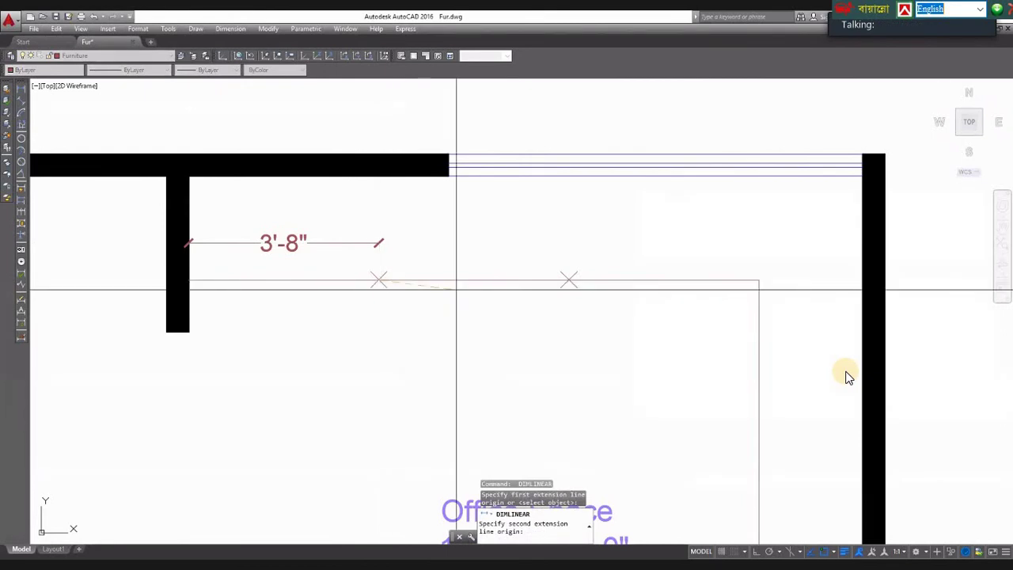
left_click(568, 280)
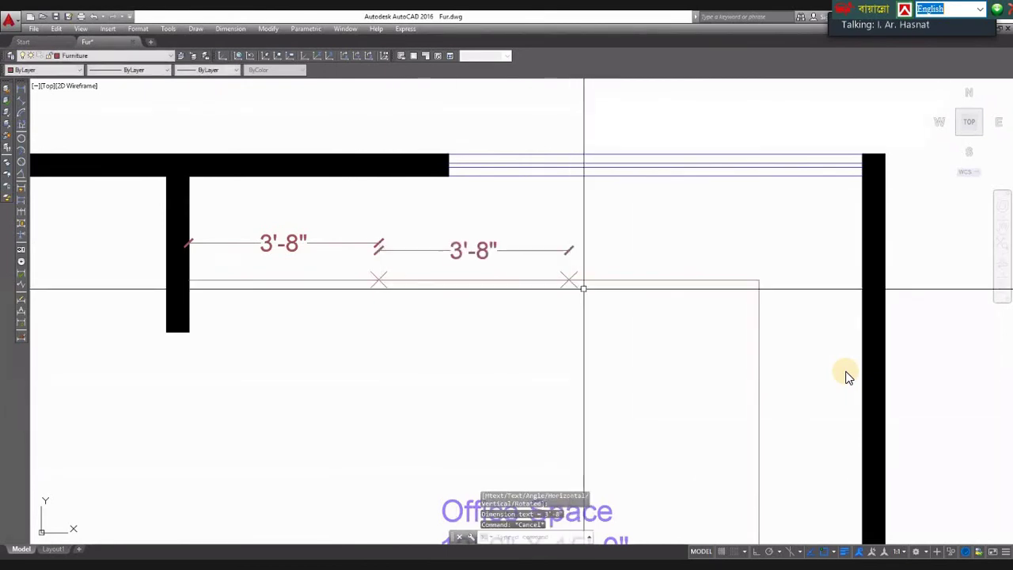
left_click(570, 250)
left_click(758, 280)
left_click(758, 255)
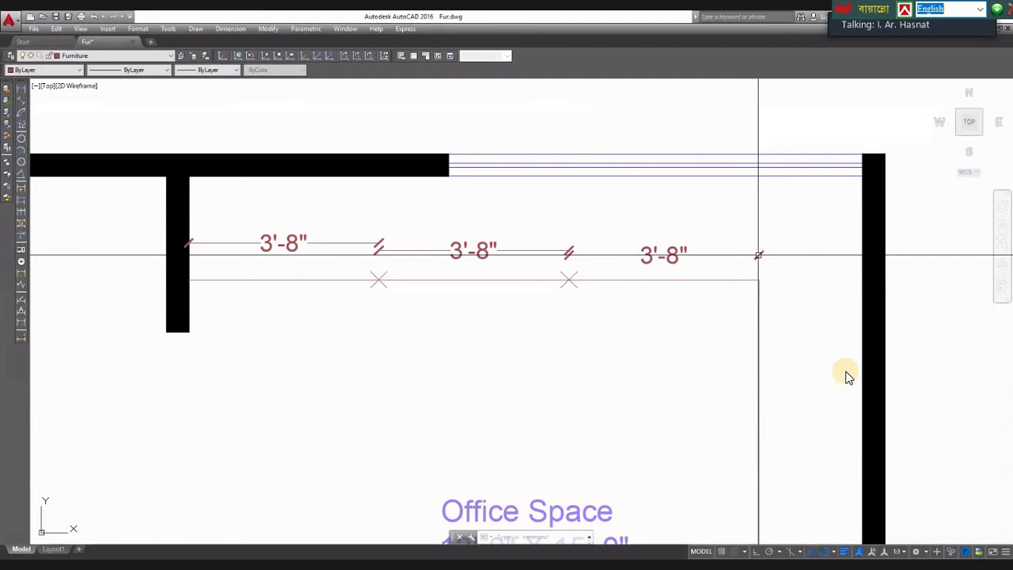
key("Escape")
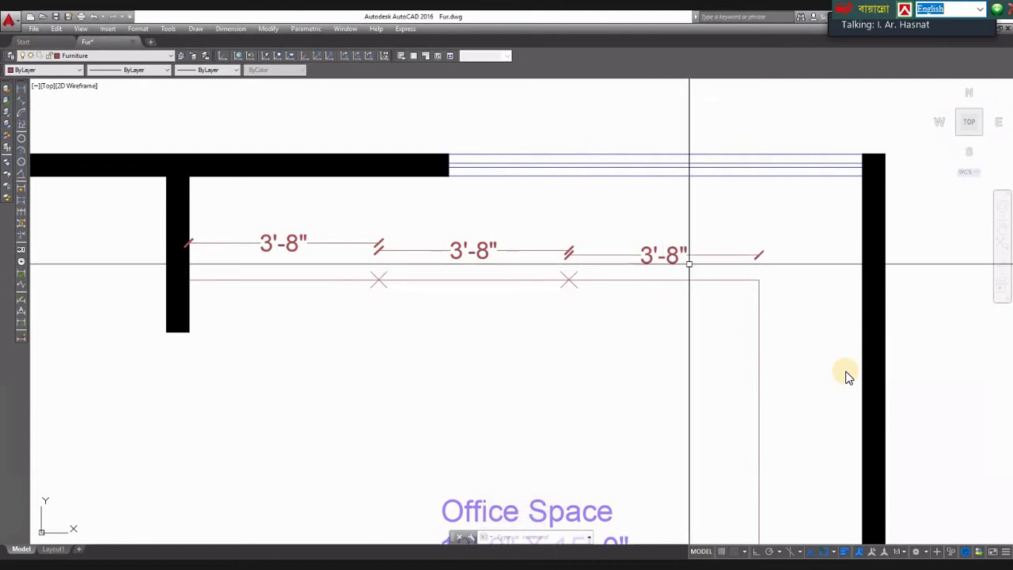
left_click(689, 264)
left_click(615, 253)
key("Delete")
left_click(487, 239)
key("Delete")
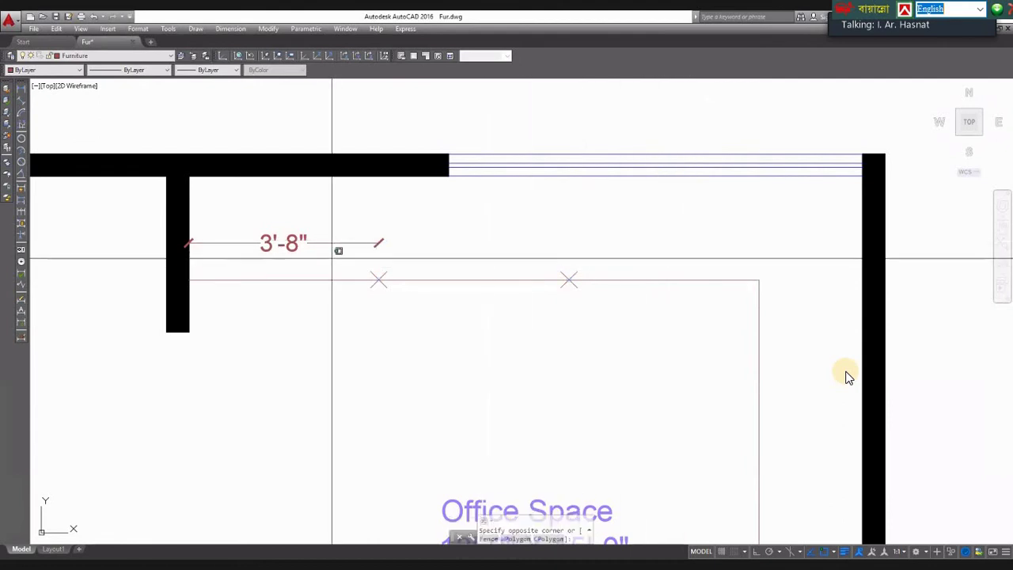
left_click(309, 241)
key("Delete")
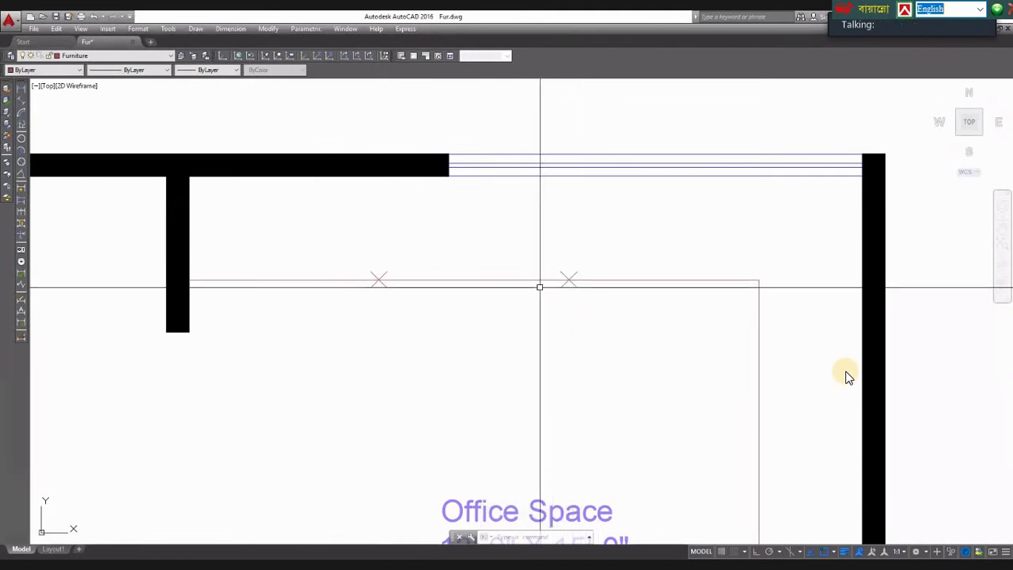
left_click(141, 29)
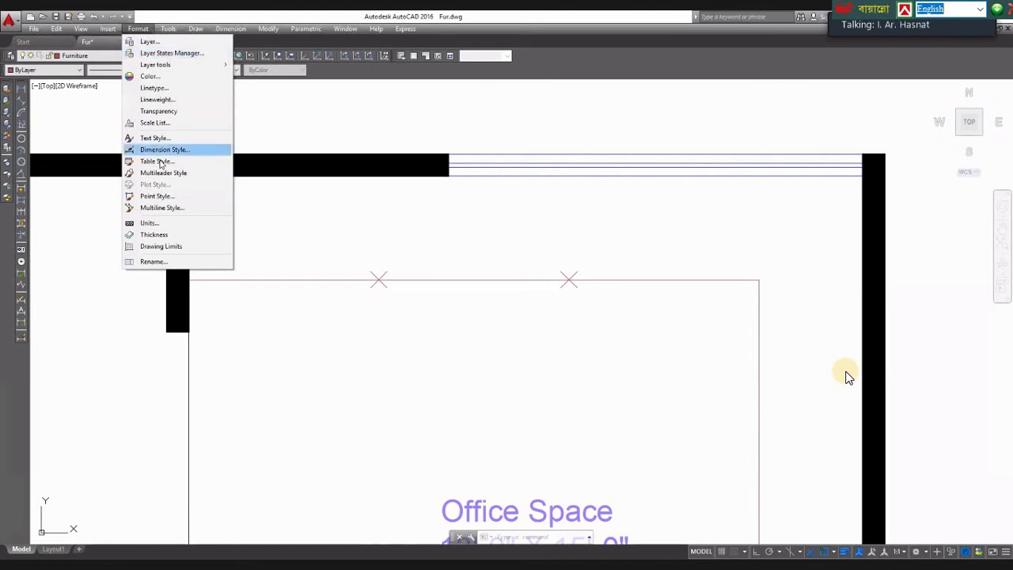
key("Return")
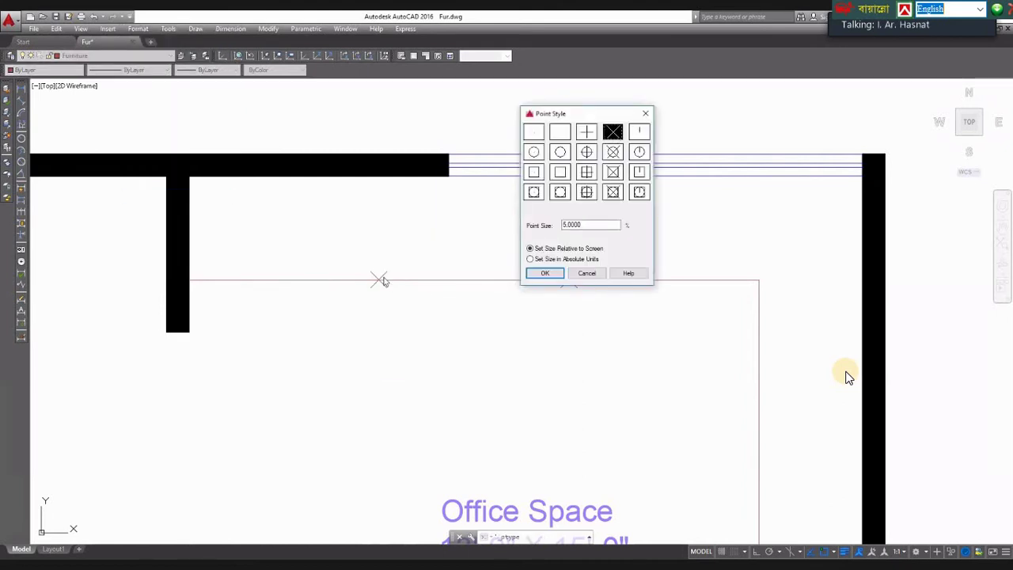
left_click(534, 131)
left_click(545, 273)
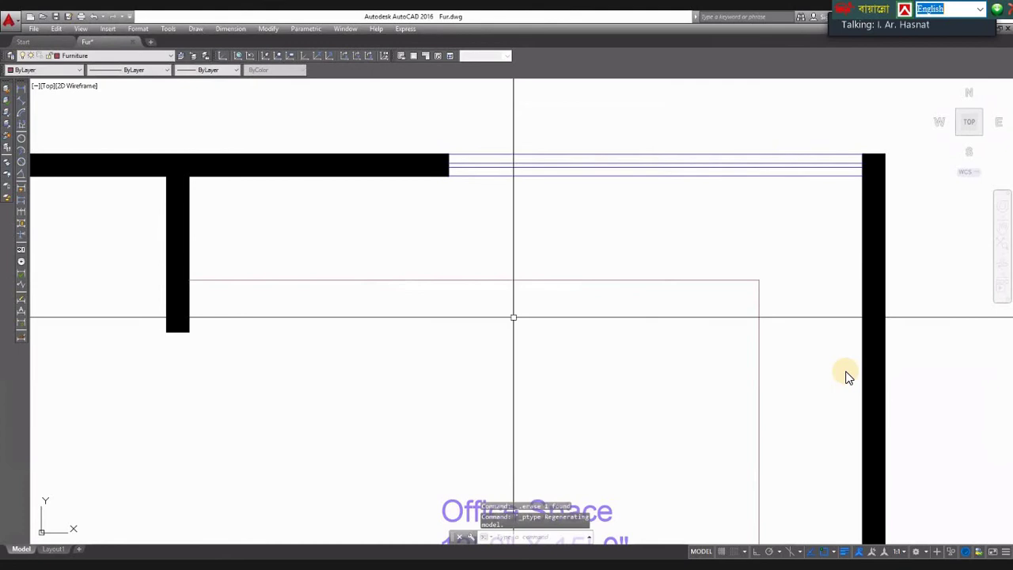
left_click(296, 221)
key("Escape")
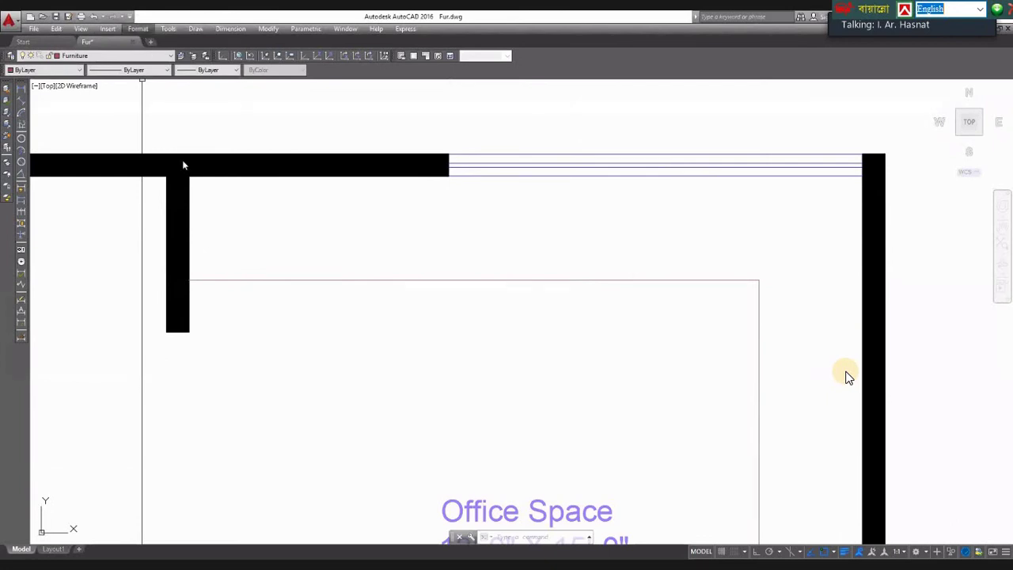
key("alt+o")
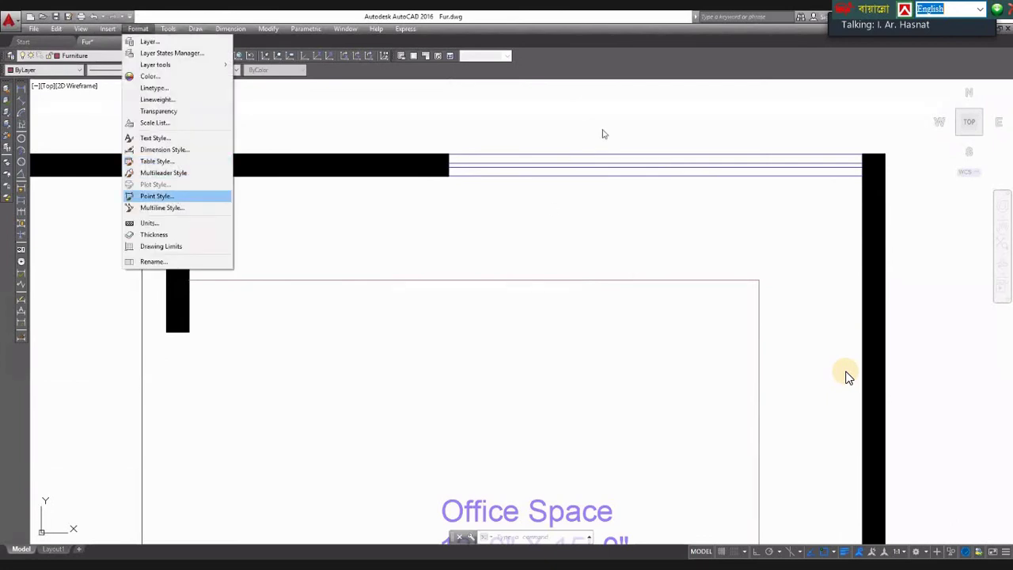
key("Return")
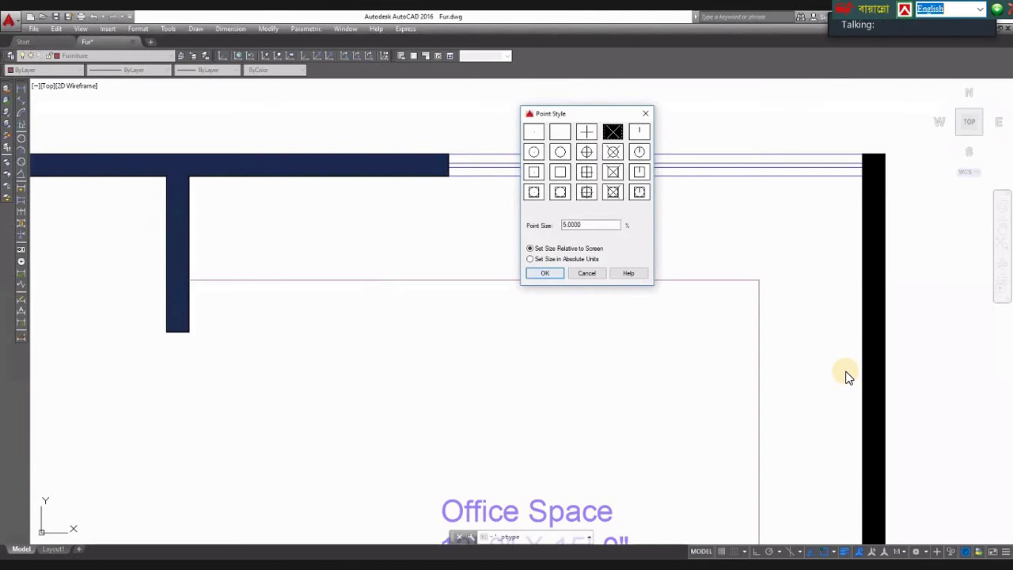
key("Return")
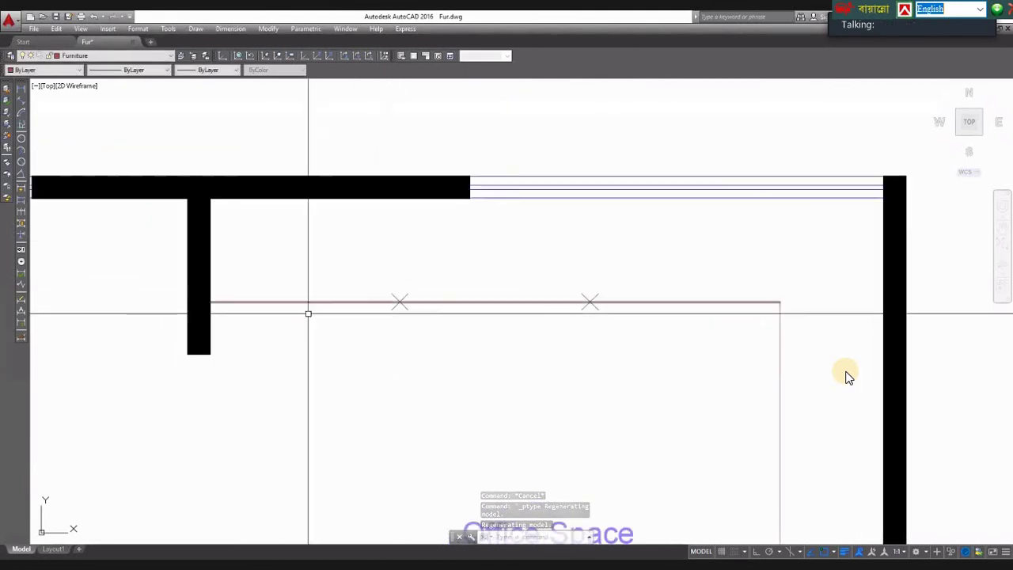
Try linear dimensions from the wall corner to the X points, then cancel them
type("dli")
key("Return")
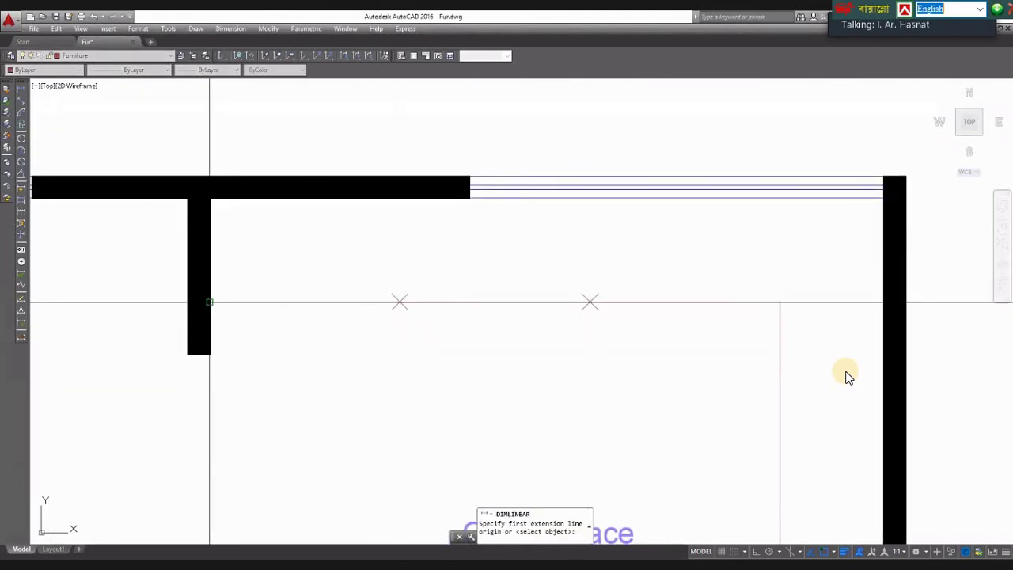
left_click(209, 302)
left_click(399, 302)
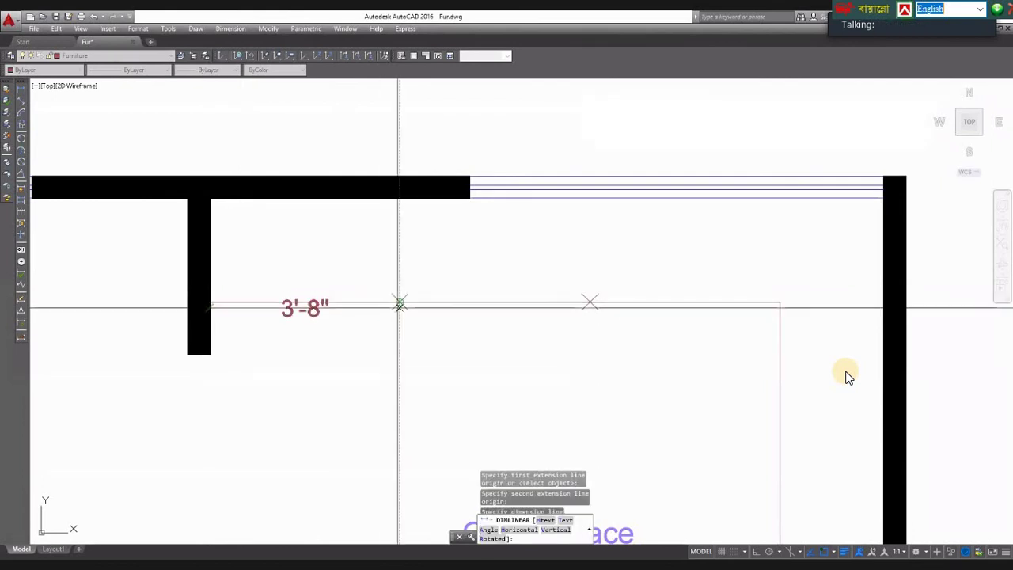
key("Escape")
key("Return")
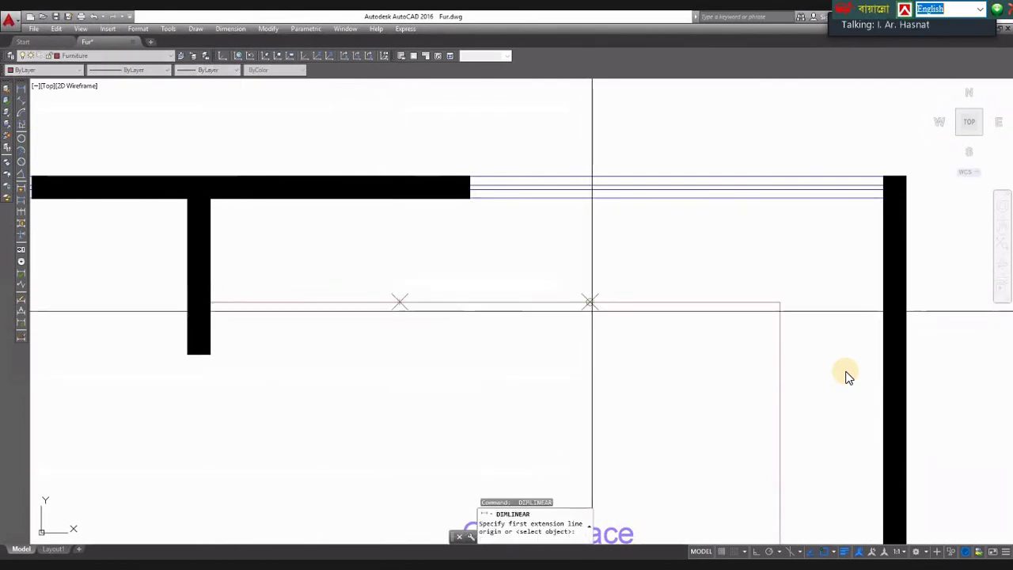
left_click(590, 301)
key("Escape")
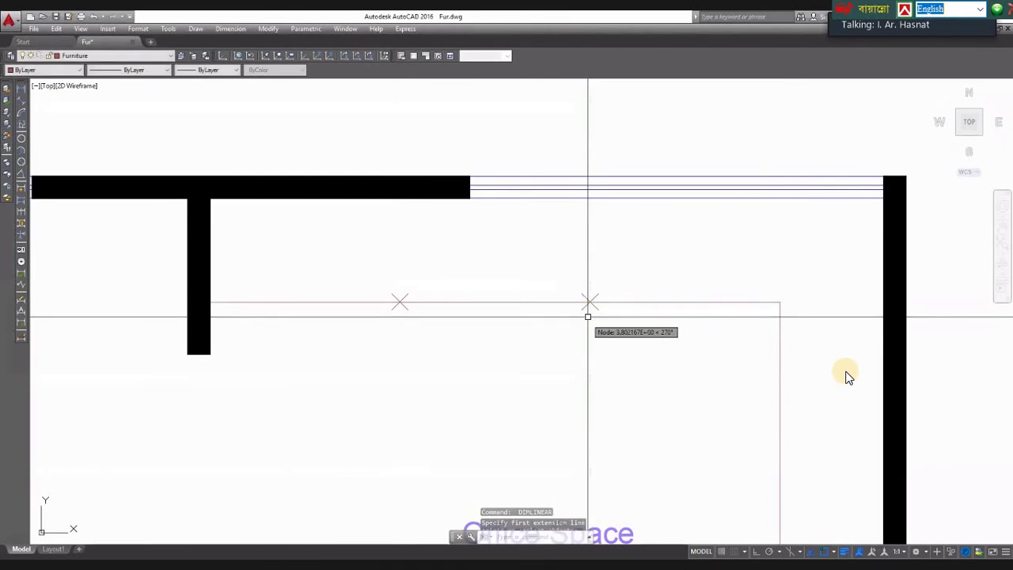
Zoom out to show both the Waiting Space and Office Space
scroll(328, 312, "down", 2)
scroll(329, 312, "up", 2)
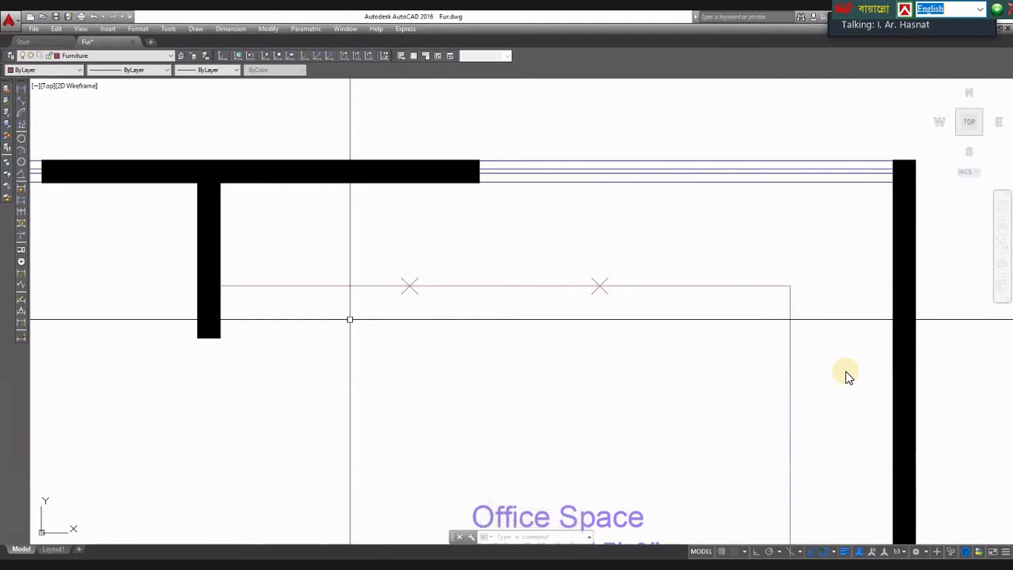
scroll(277, 277, "down", 3)
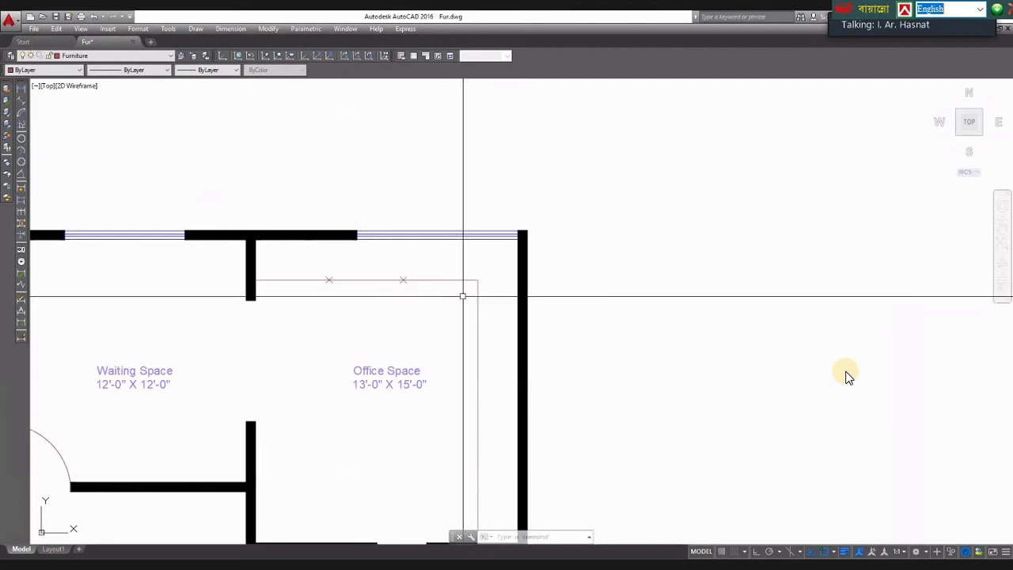
Pan the view back to the Office Space and start the OFFSET command
middle_click_drag(455, 321, 449, 269)
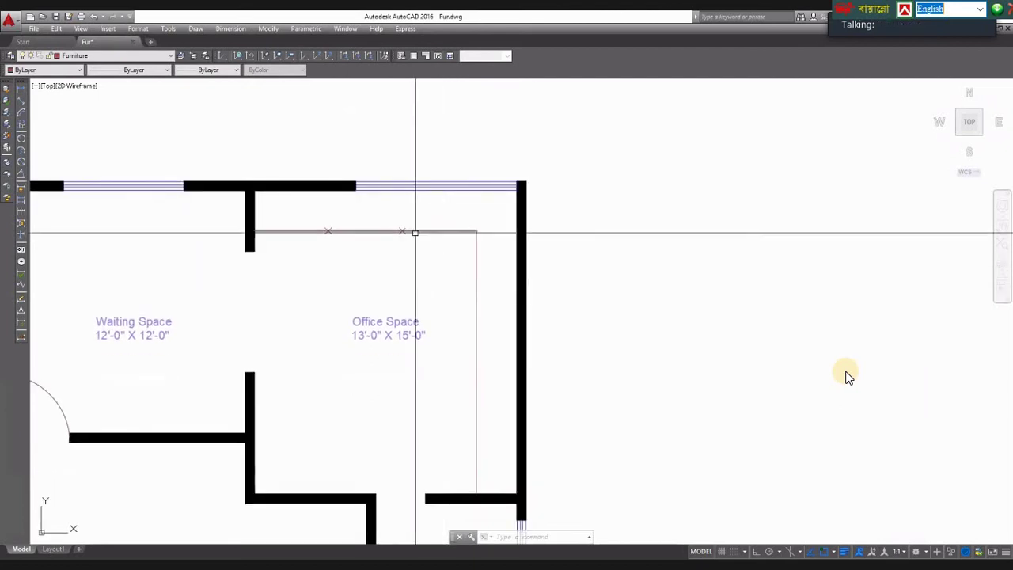
middle_click_drag(296, 240, 301, 253)
scroll(302, 253, "up", 2)
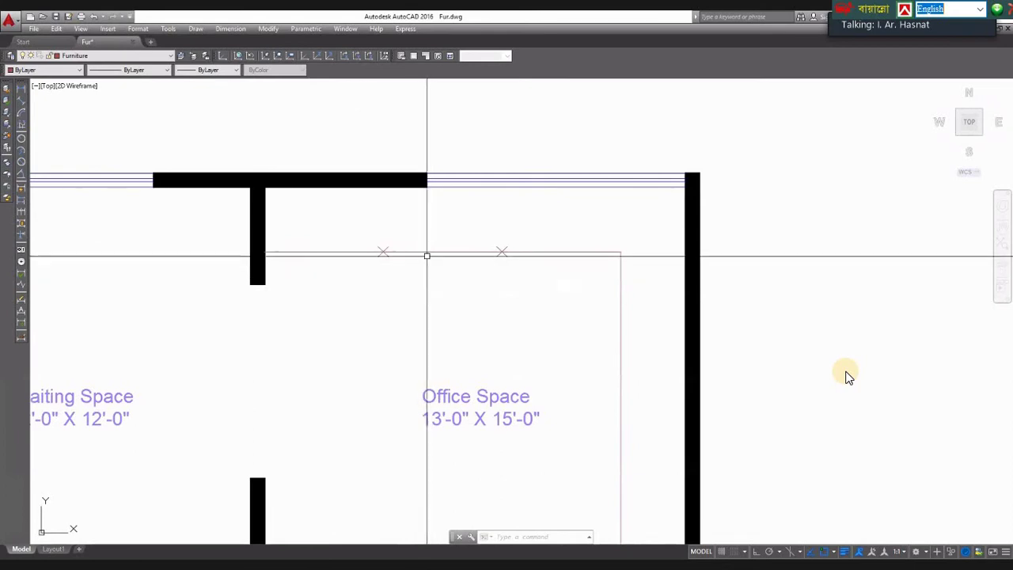
mouse_move(423, 266)
middle_mouse_down()
mouse_move(429, 279)
mouse_move(416, 210)
middle_mouse_up()
scroll(416, 210, "down", 2)
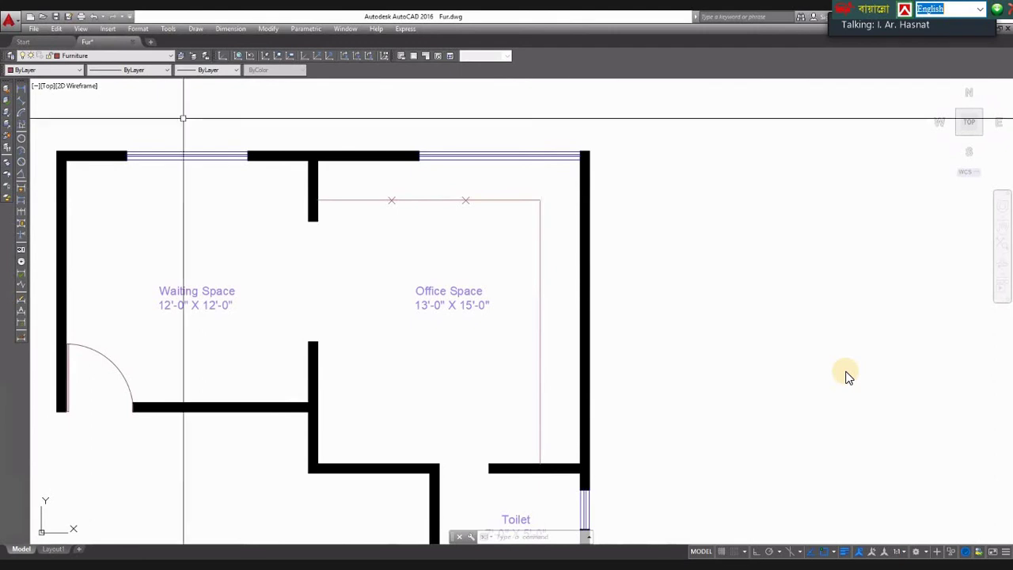
scroll(366, 184, "up", 2)
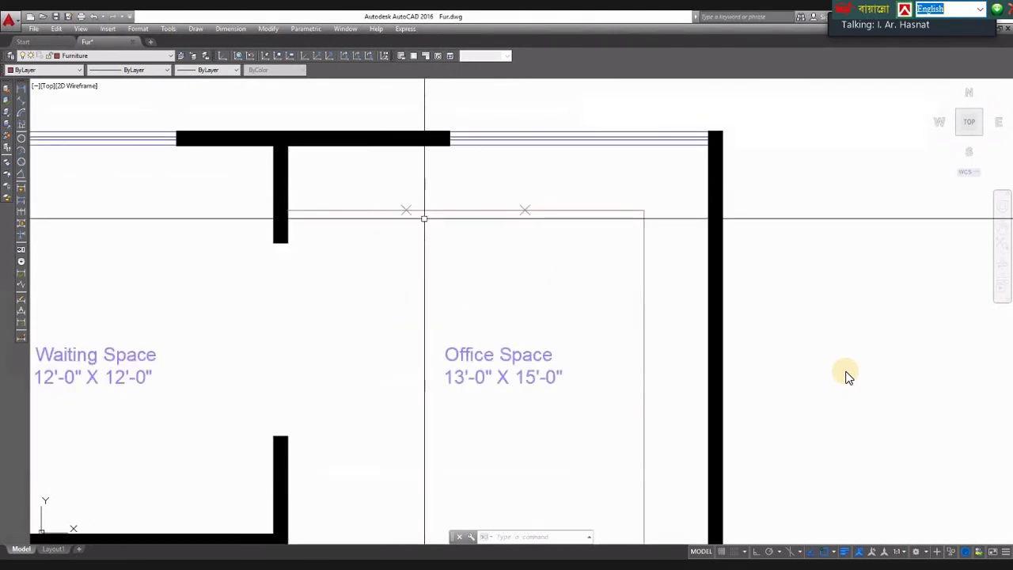
scroll(462, 108, "down", 2)
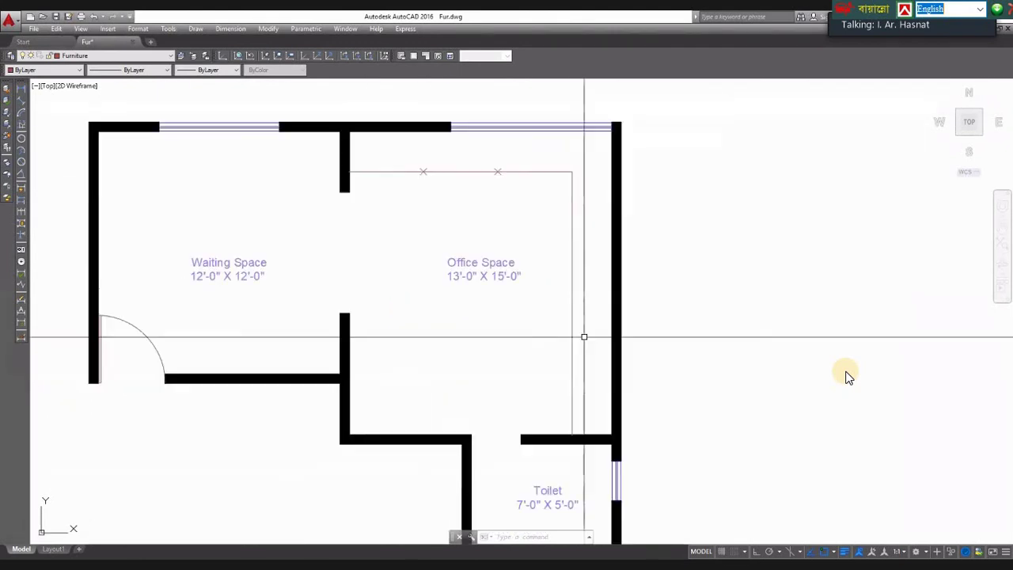
left_click(571, 434)
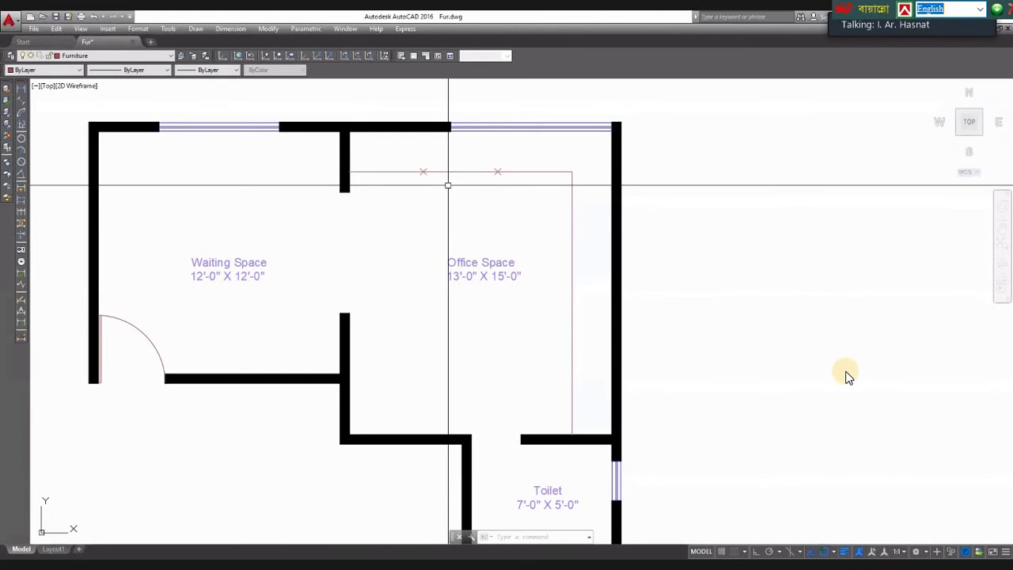
scroll(448, 185, "up", 2)
scroll(430, 172, "down", 2)
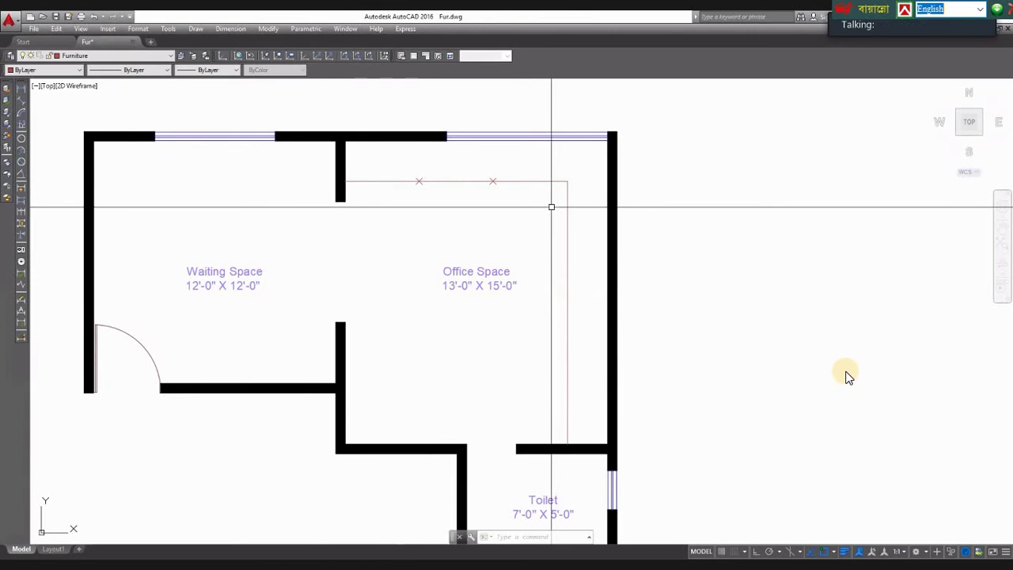
middle_click_drag(525, 244, 412, 150)
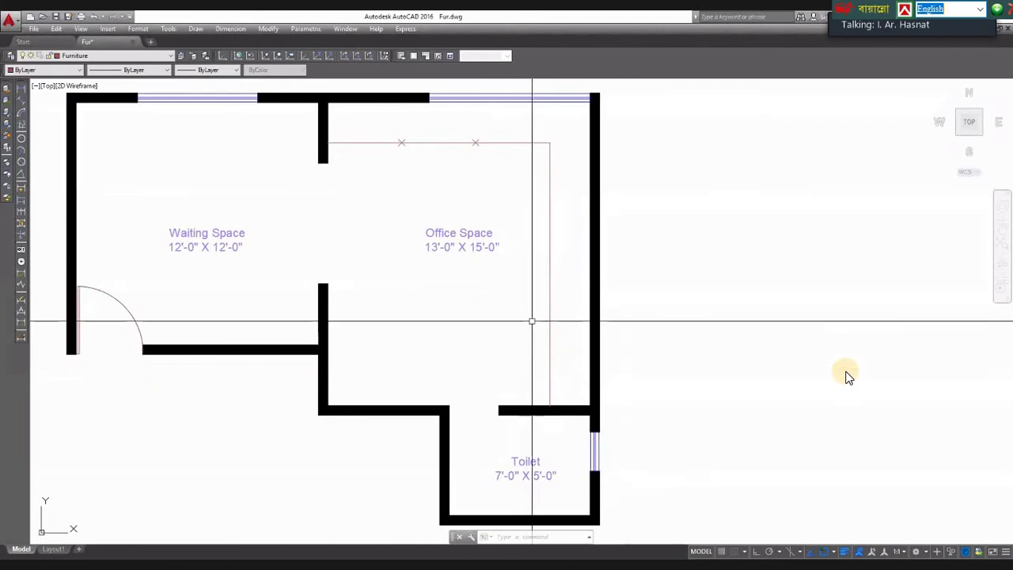
type("o")
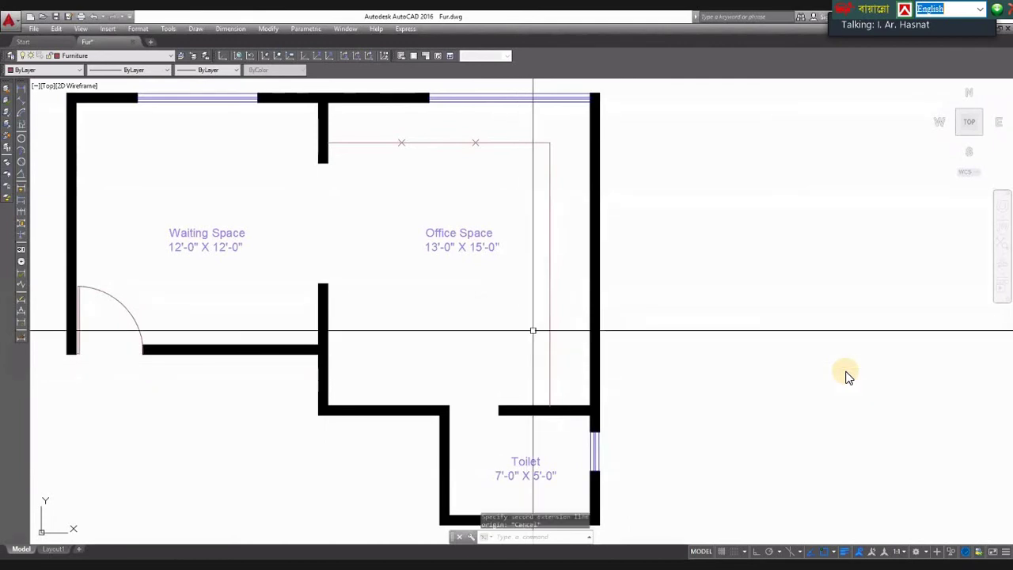
key("Return")
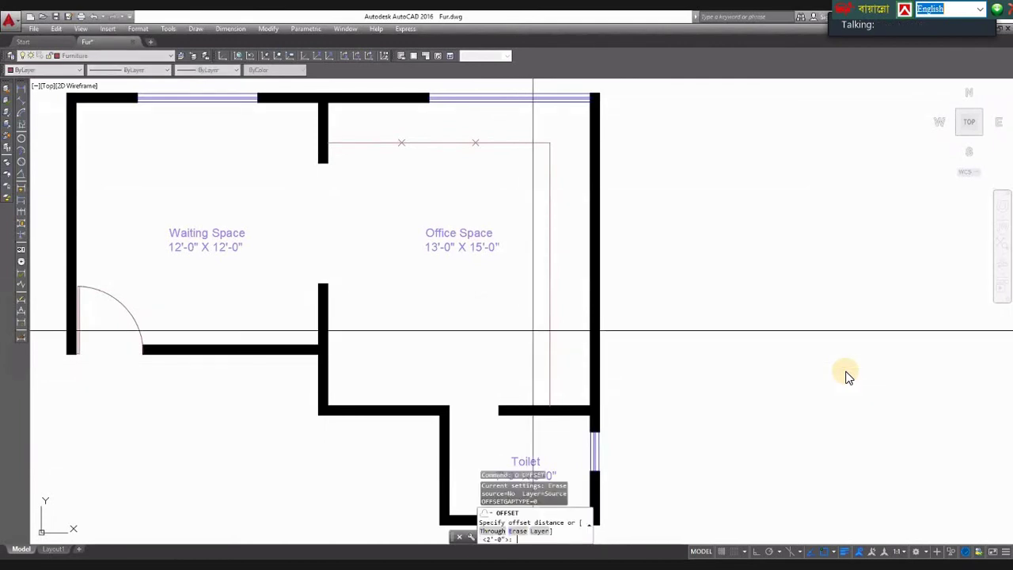
Offset three parallel lines at distance 3 above the office's right wall line
type("3")
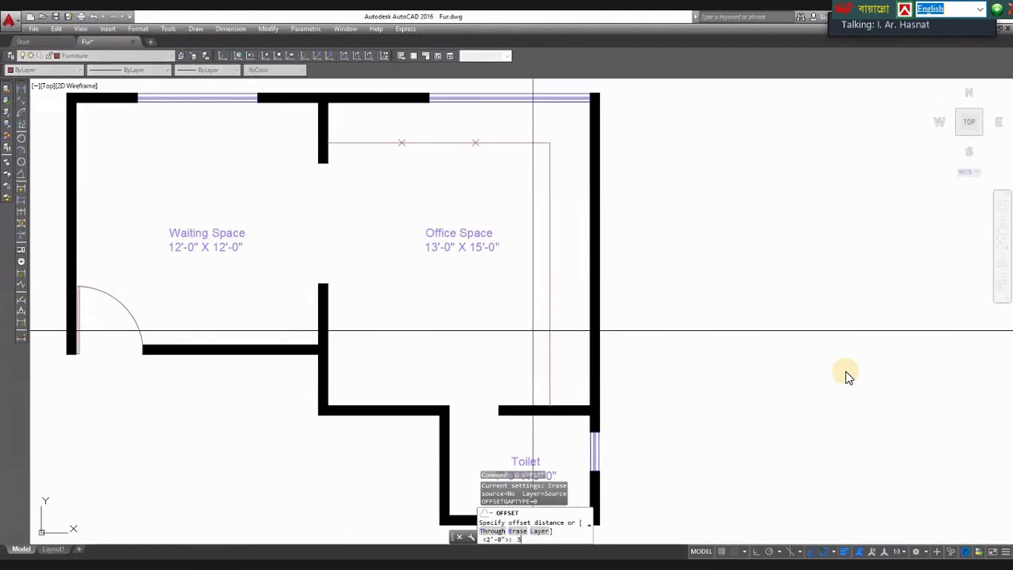
key("Return")
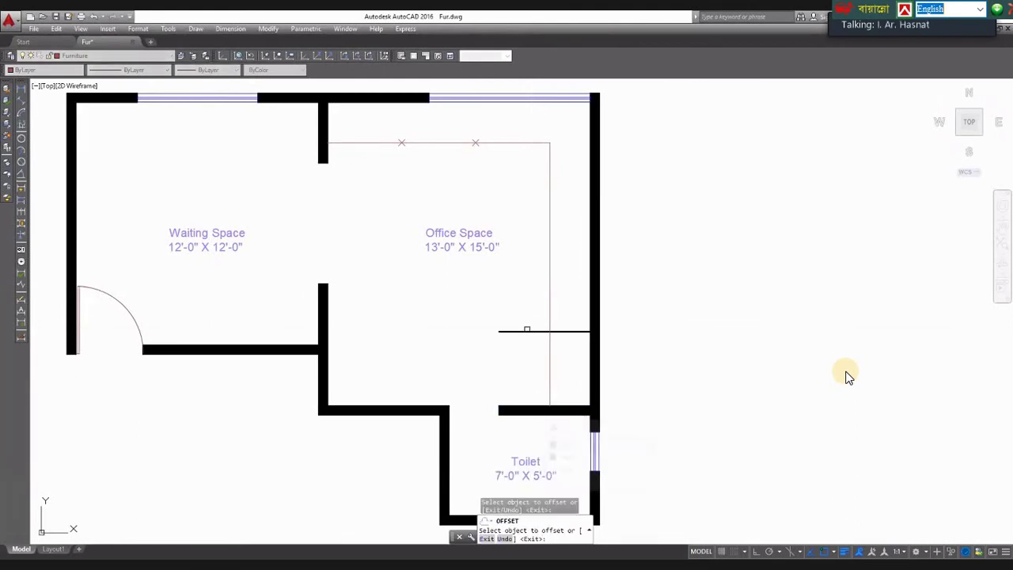
left_click(527, 331)
left_click(530, 313)
left_click(530, 256)
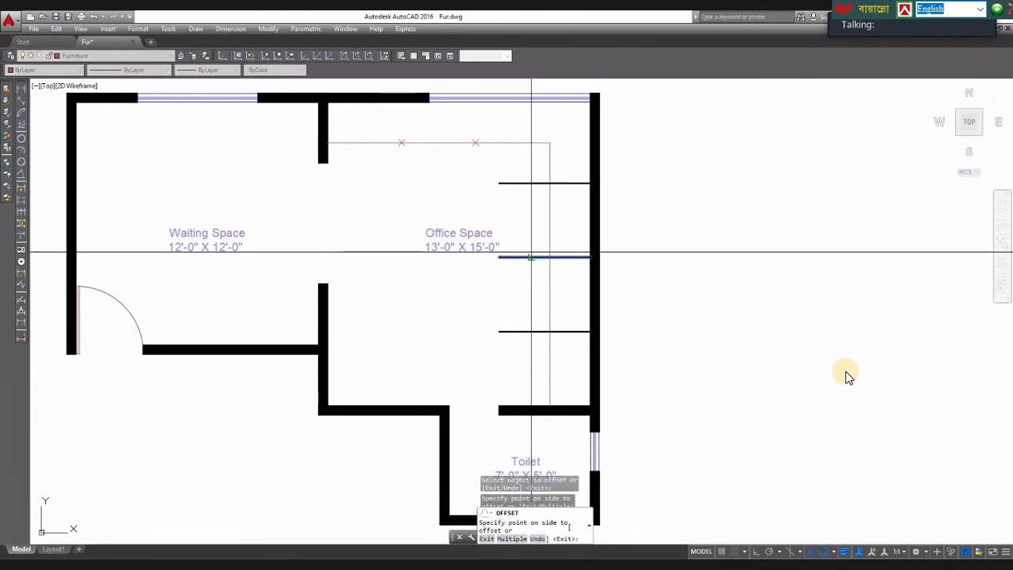
key("Escape")
middle_click_drag(555, 287, 557, 304)
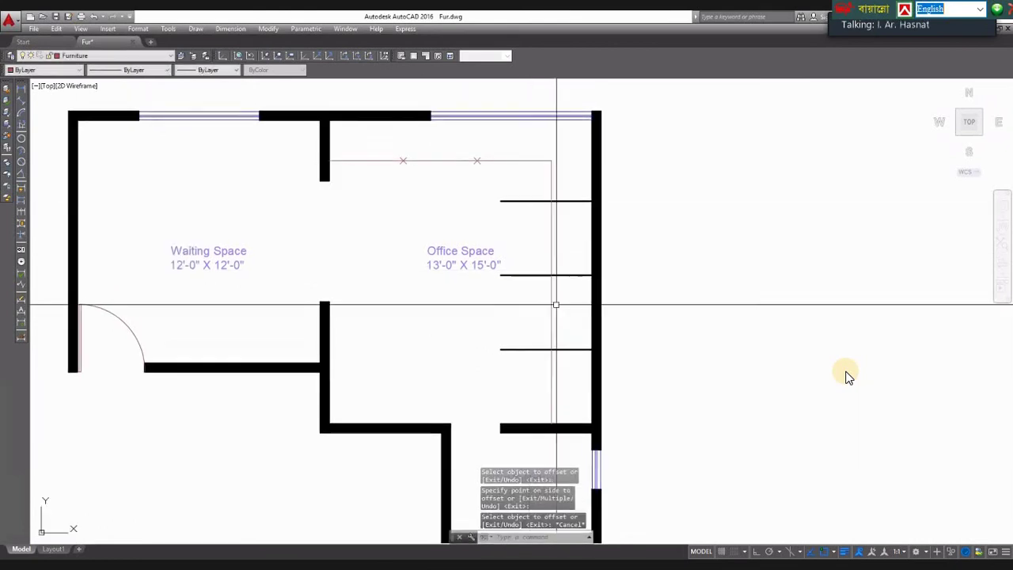
scroll(551, 205, "up", 2)
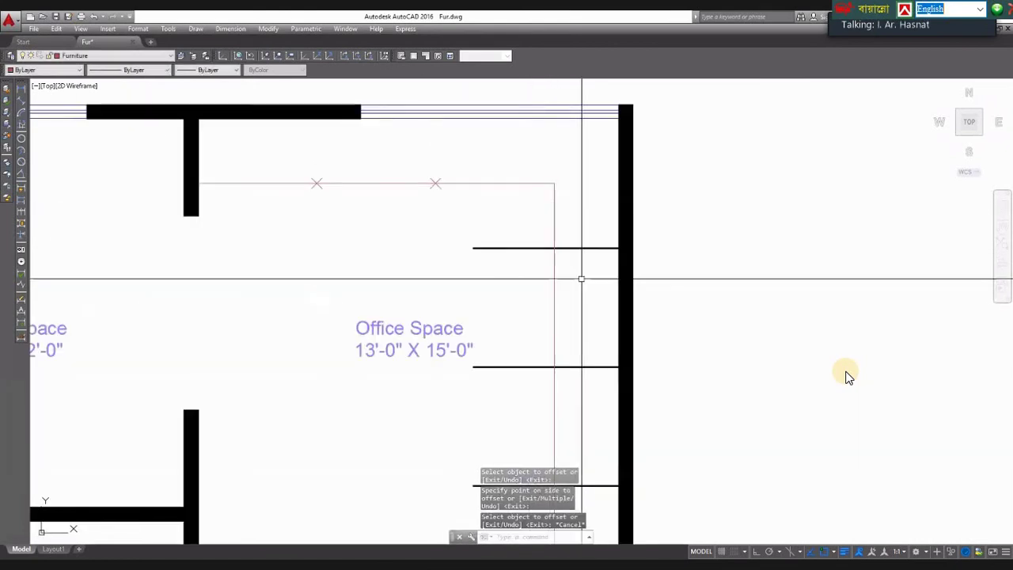
middle_click_drag(581, 277, 581, 242)
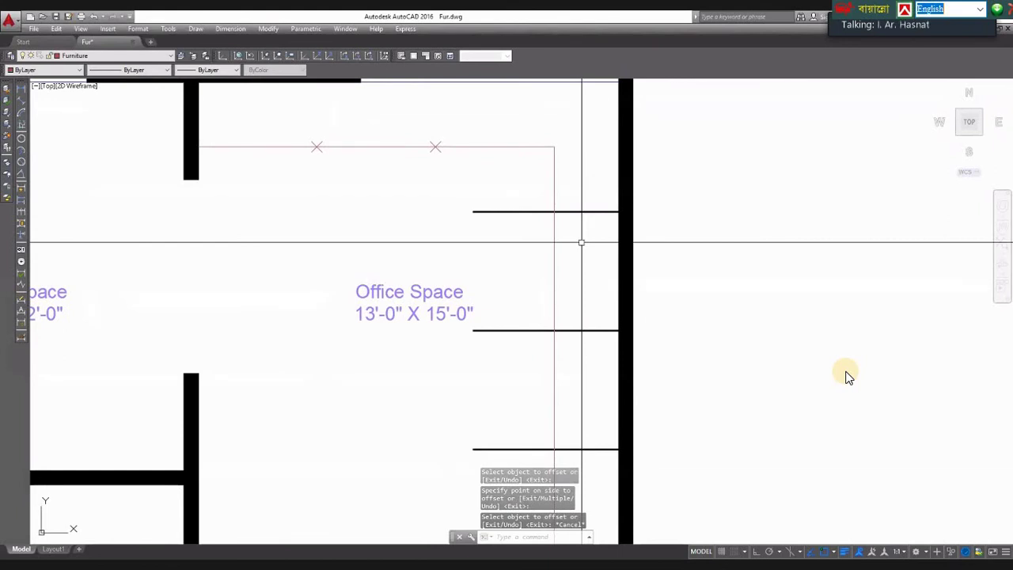
scroll(574, 247, "down", 3)
scroll(536, 217, "up", 3)
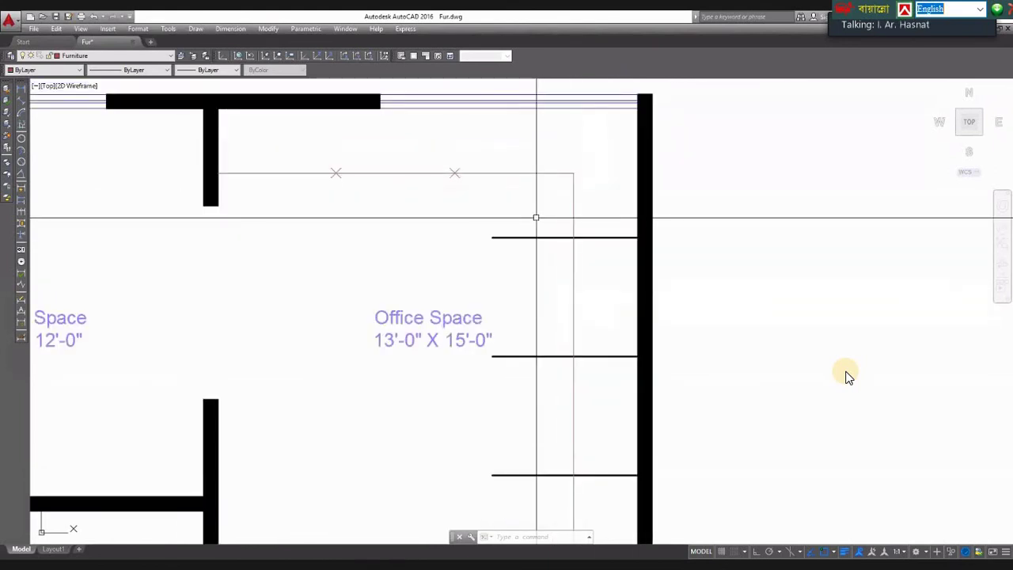
Draw a small circle near the office's top edge and another at the wall line's endpoint
type("c")
key("Return")
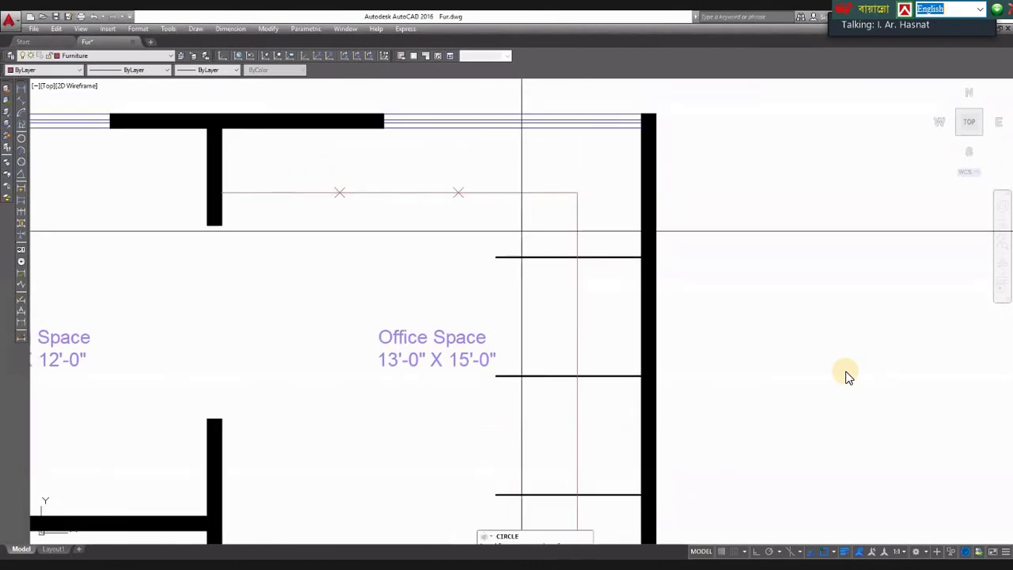
left_click(520, 230)
left_click(532, 212)
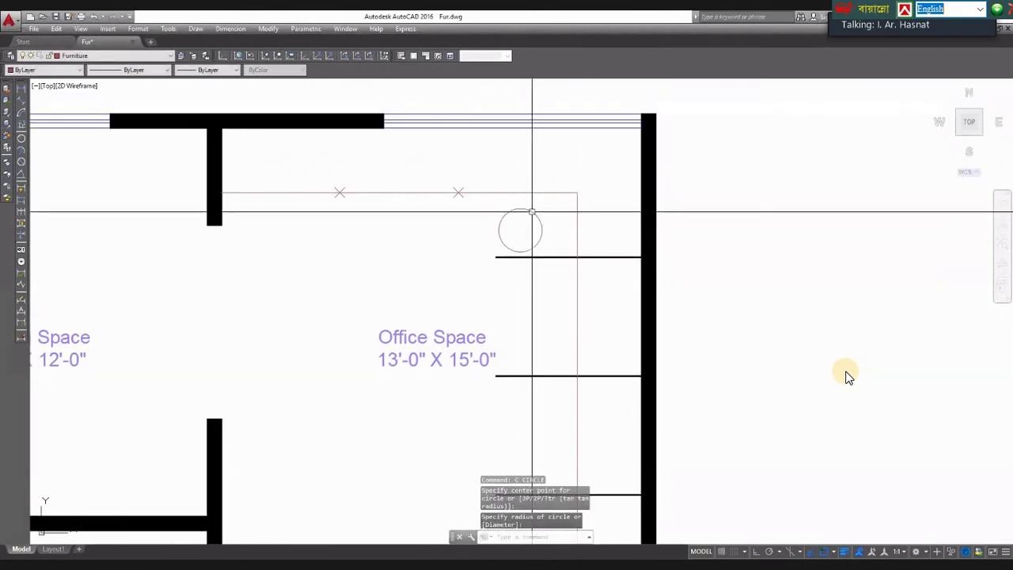
key("Escape")
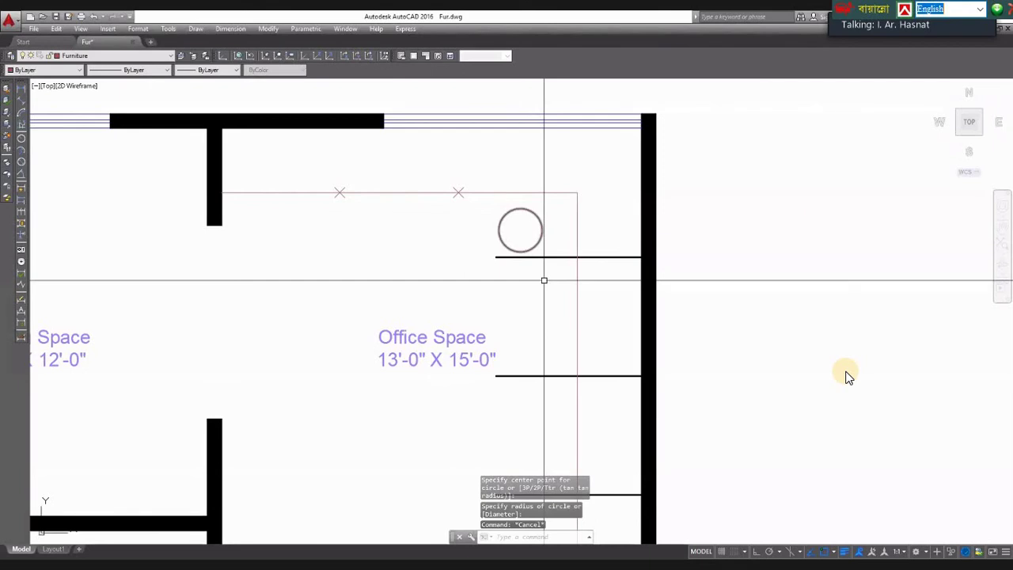
key("Return")
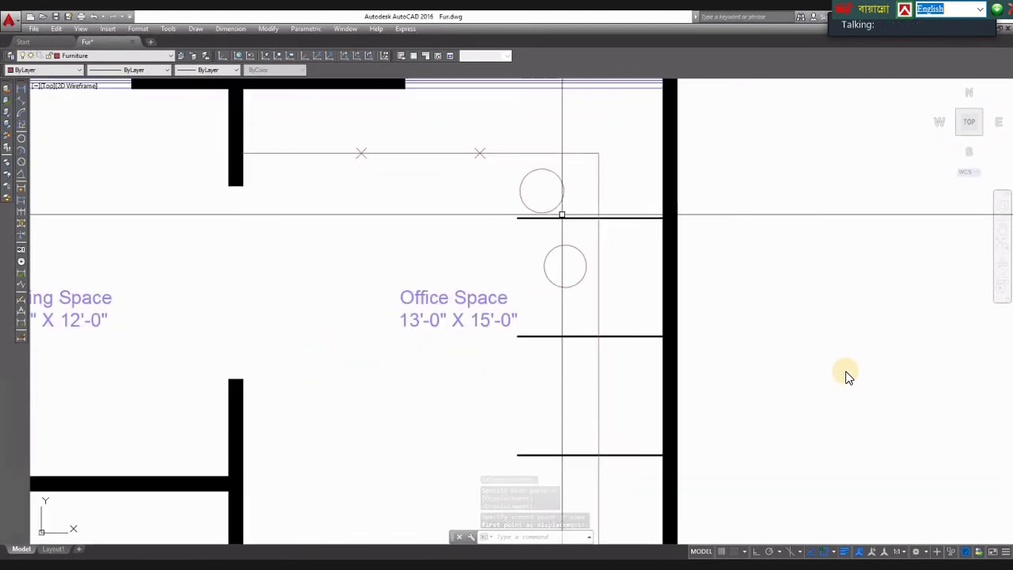
left_click(563, 215)
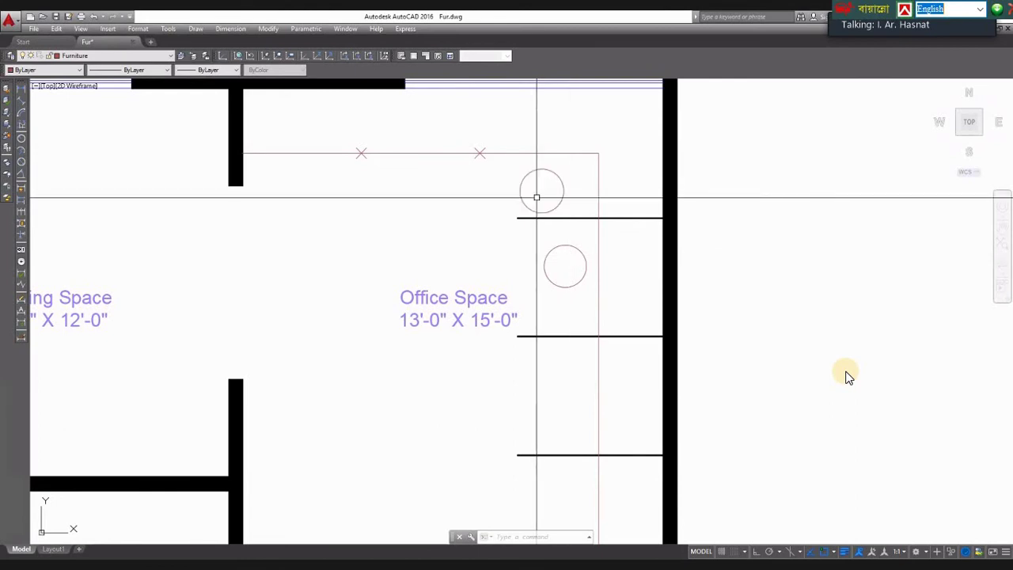
scroll(443, 194, "up", 2)
Copy the circle twice to the left along the office's top edge
type("co")
key("Return")
left_click(582, 216)
key("Return")
left_click(562, 251)
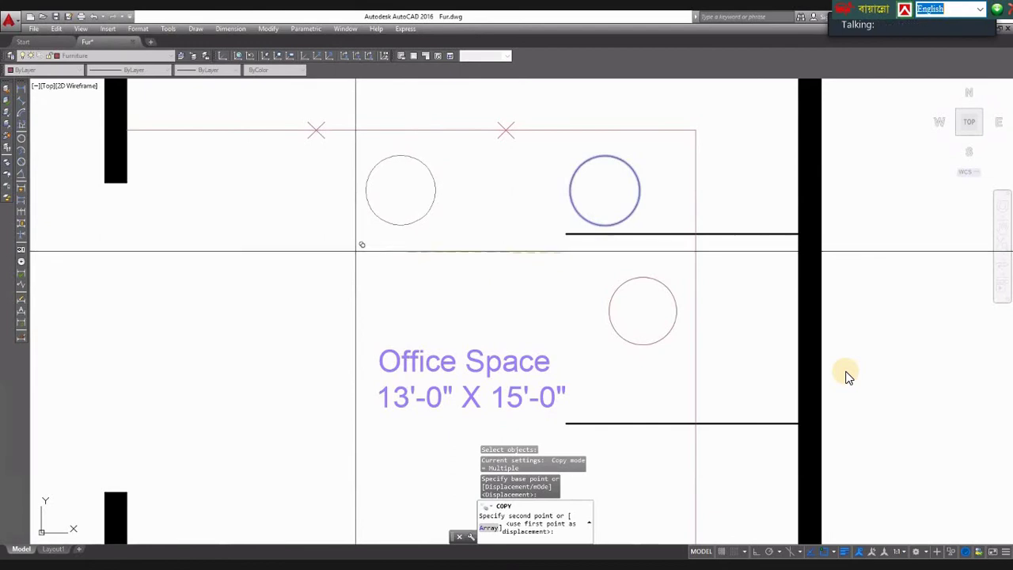
left_click(361, 243)
left_click(166, 252)
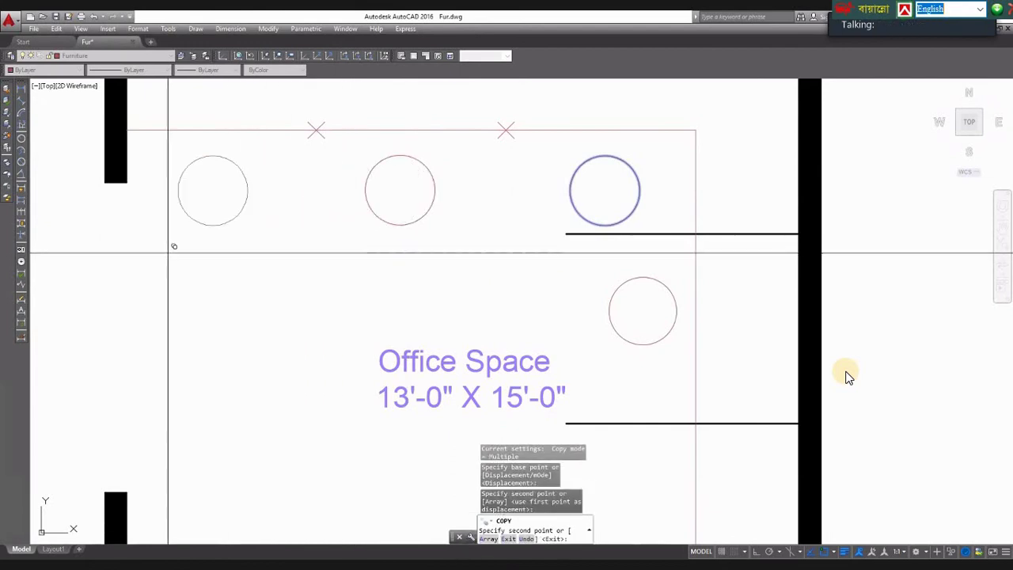
key("Escape")
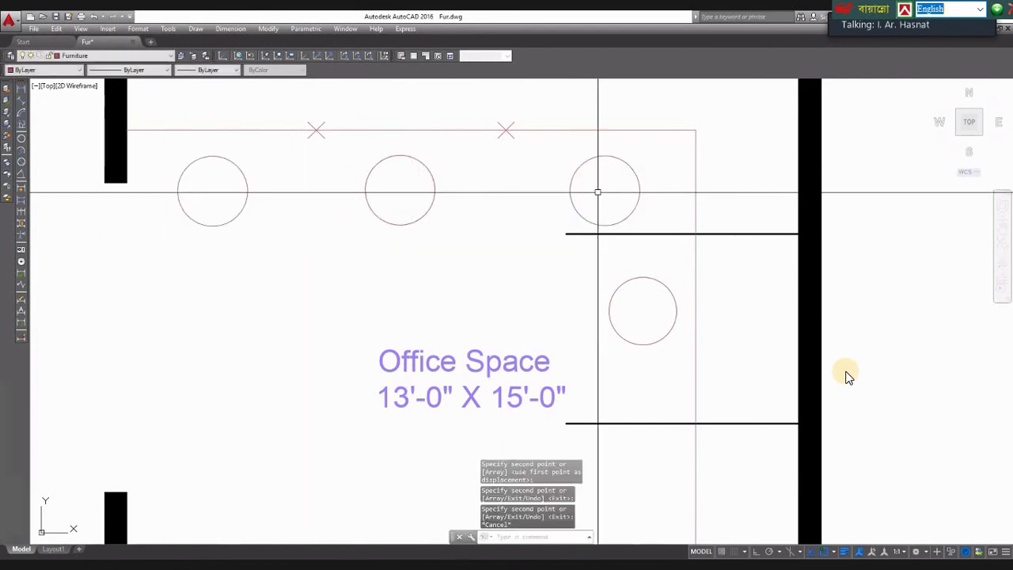
scroll(578, 192, "down", 4)
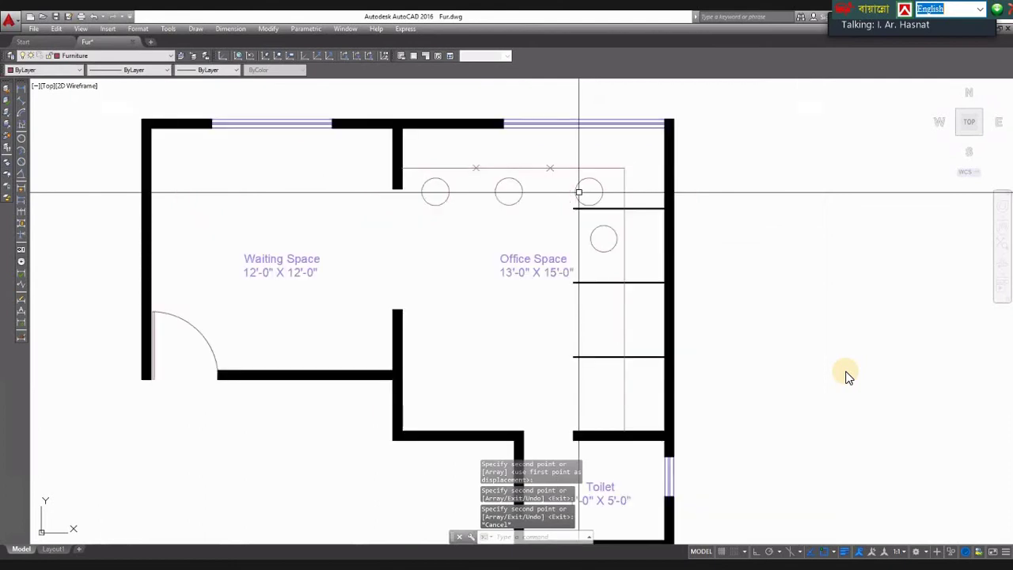
Delete the stray circle below the row of circles
scroll(602, 214, "up", 2)
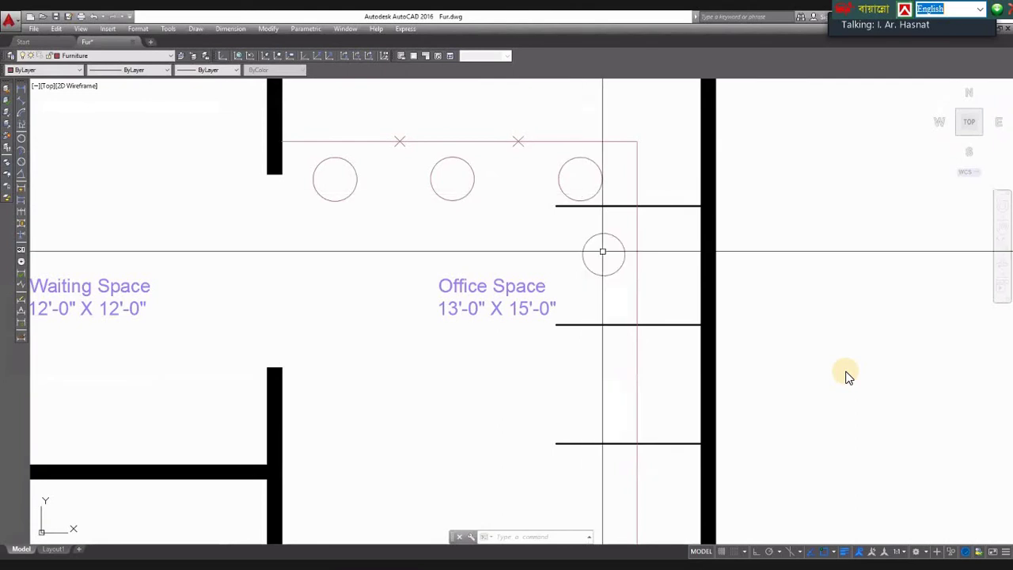
key("Escape")
middle_click_drag(617, 195, 535, 211)
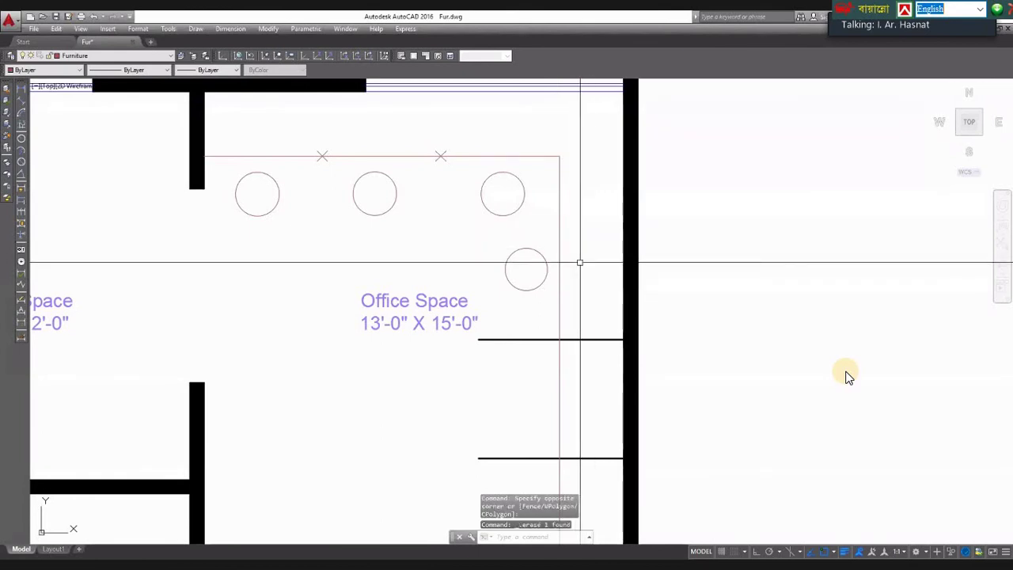
left_click(506, 270)
key("Delete")
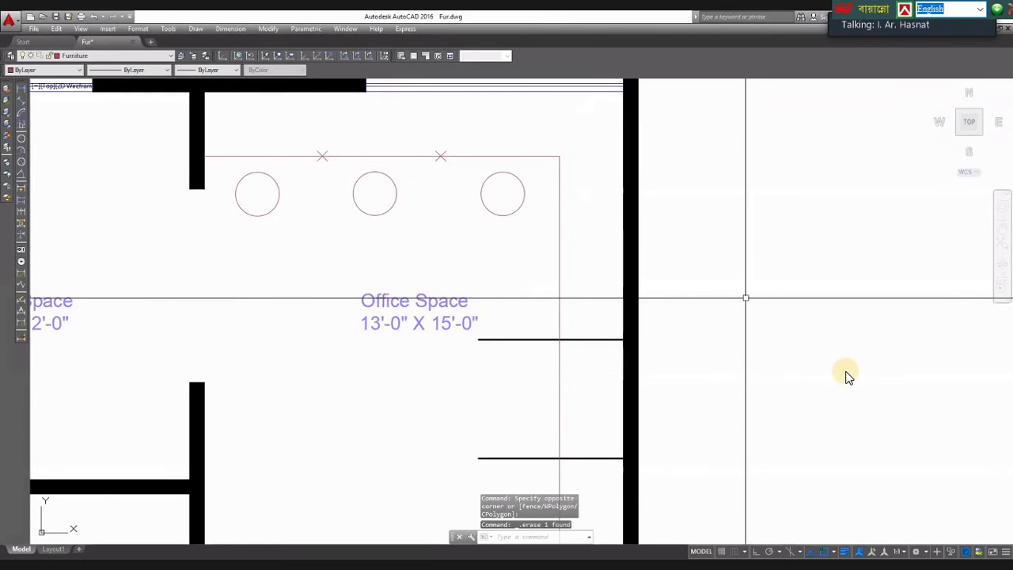
Delete the middle circle of the row along the office's top edge
scroll(847, 376, "down", 3)
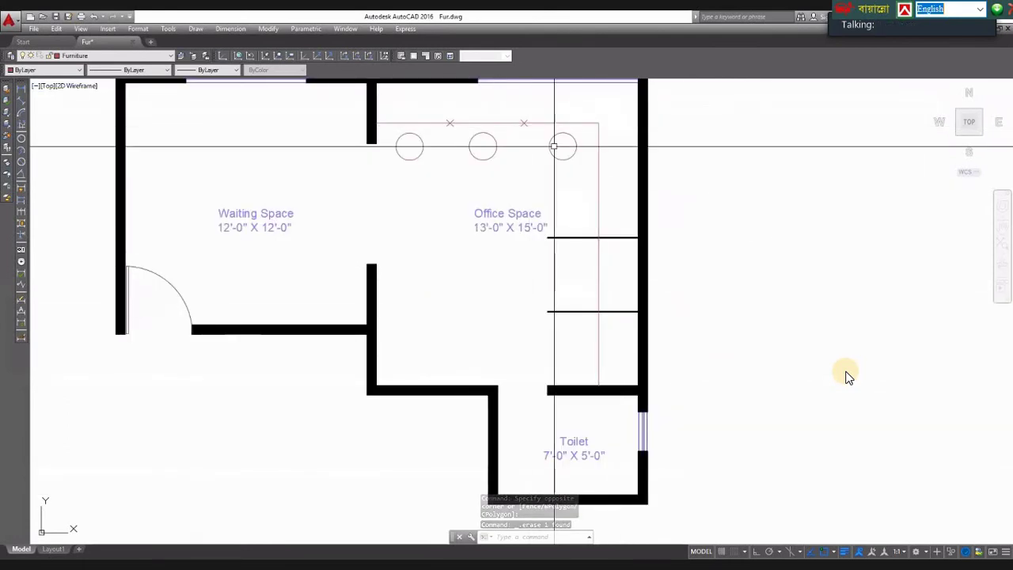
middle_click_drag(552, 215, 518, 230)
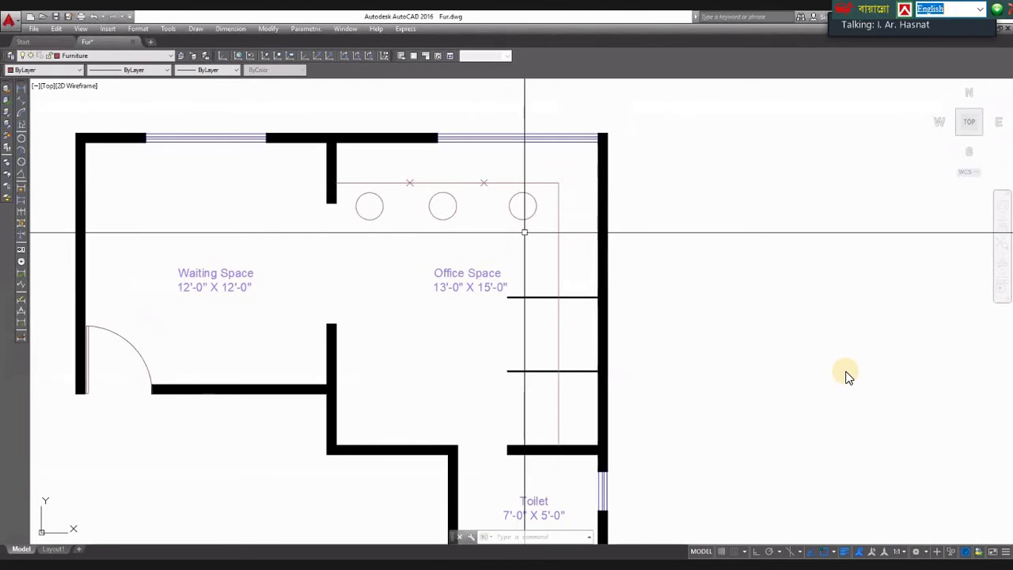
scroll(560, 256, "up", 2)
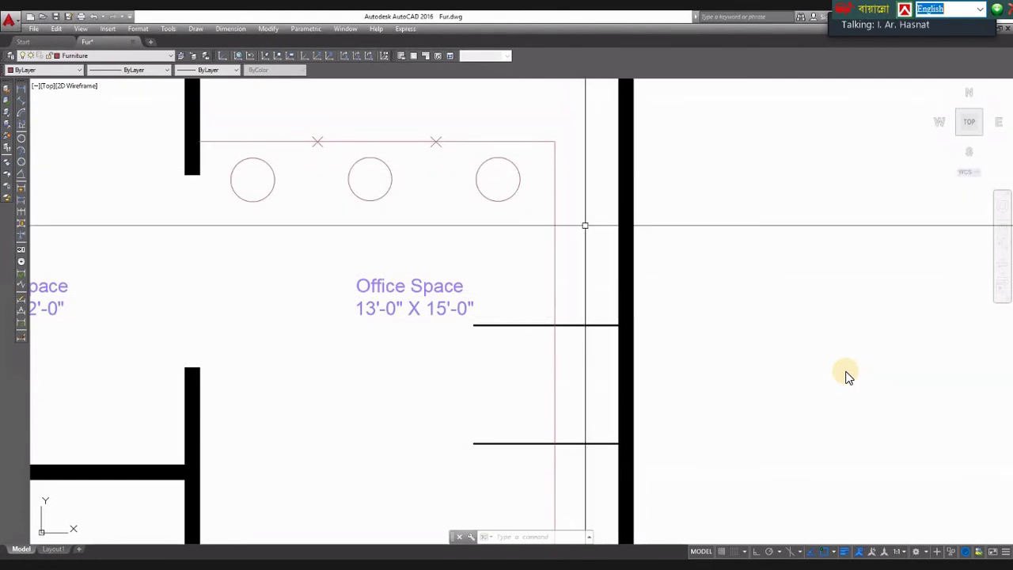
middle_click_drag(580, 246, 595, 244)
scroll(499, 214, "down", 2)
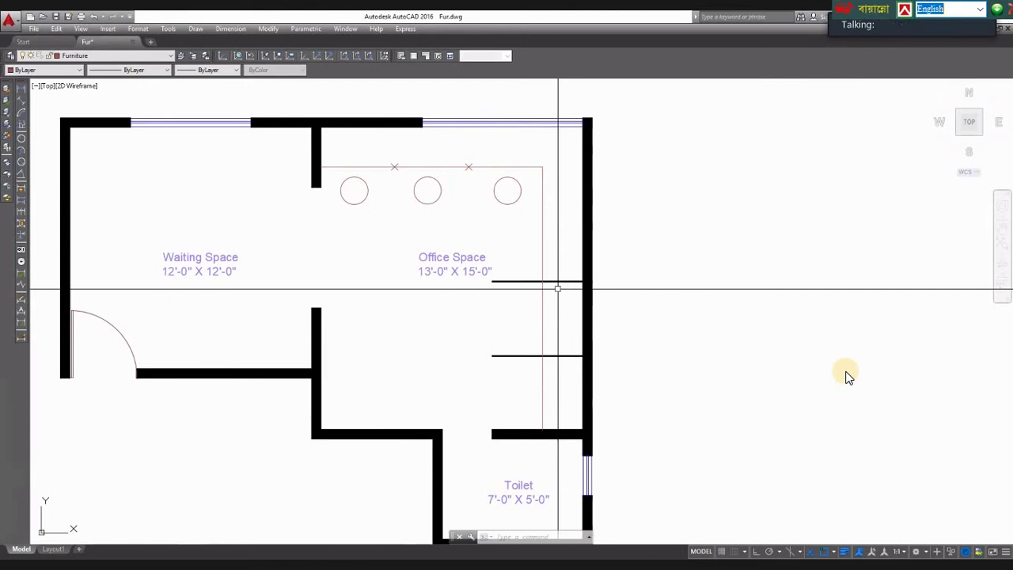
middle_click_drag(558, 289, 564, 320)
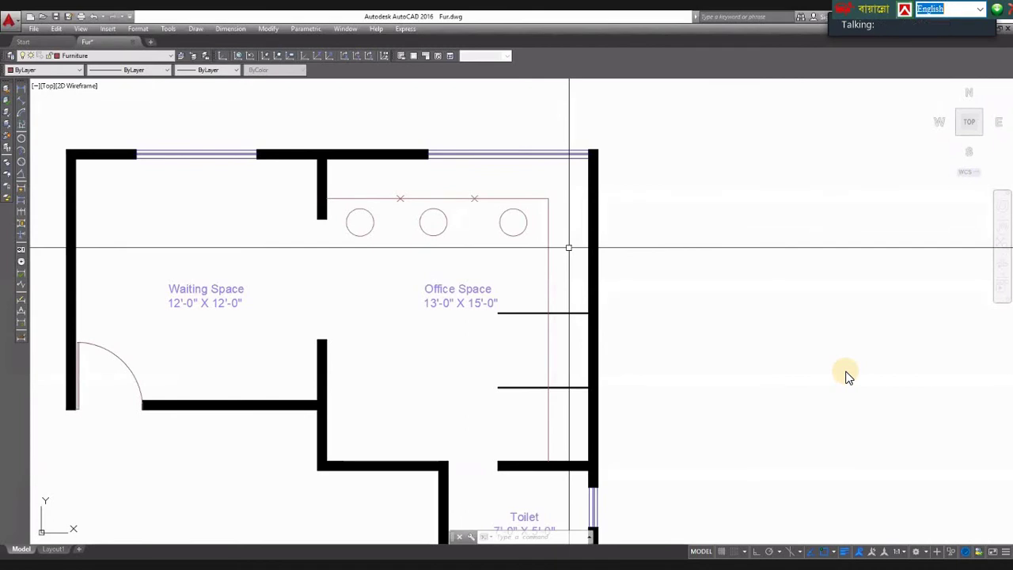
middle_click_drag(565, 260, 566, 270)
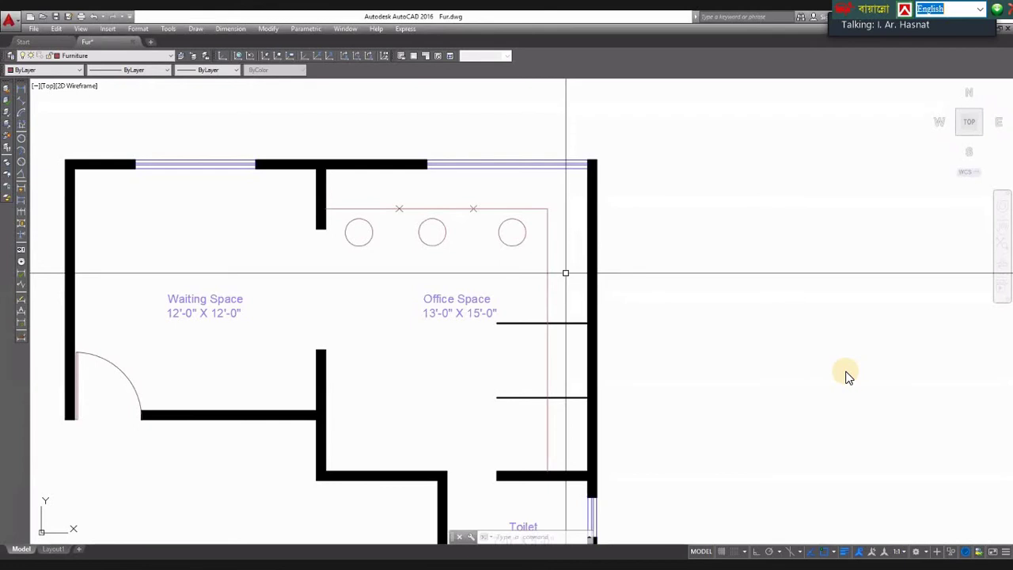
middle_click_drag(561, 217, 600, 215)
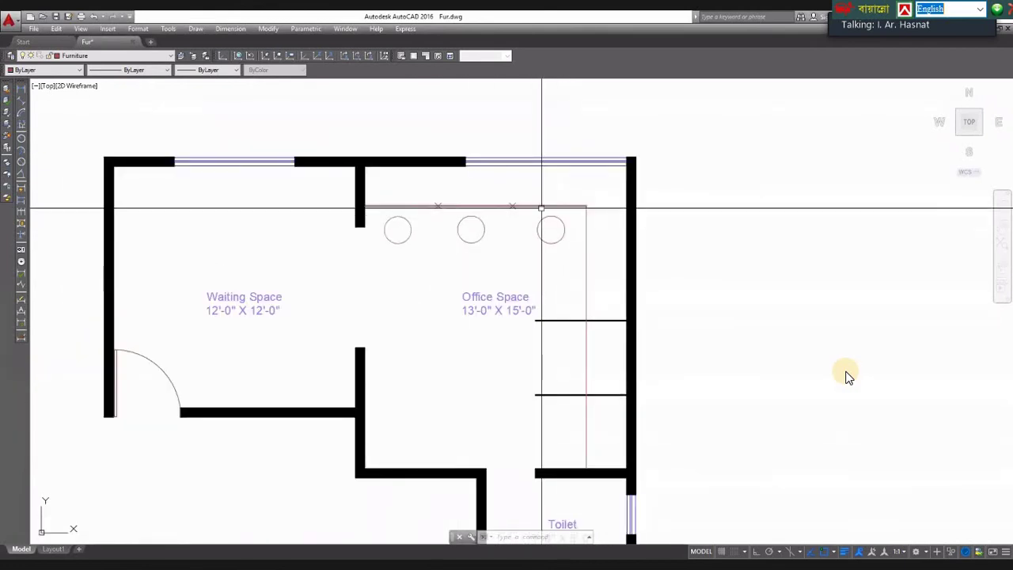
middle_click_drag(592, 326, 572, 301)
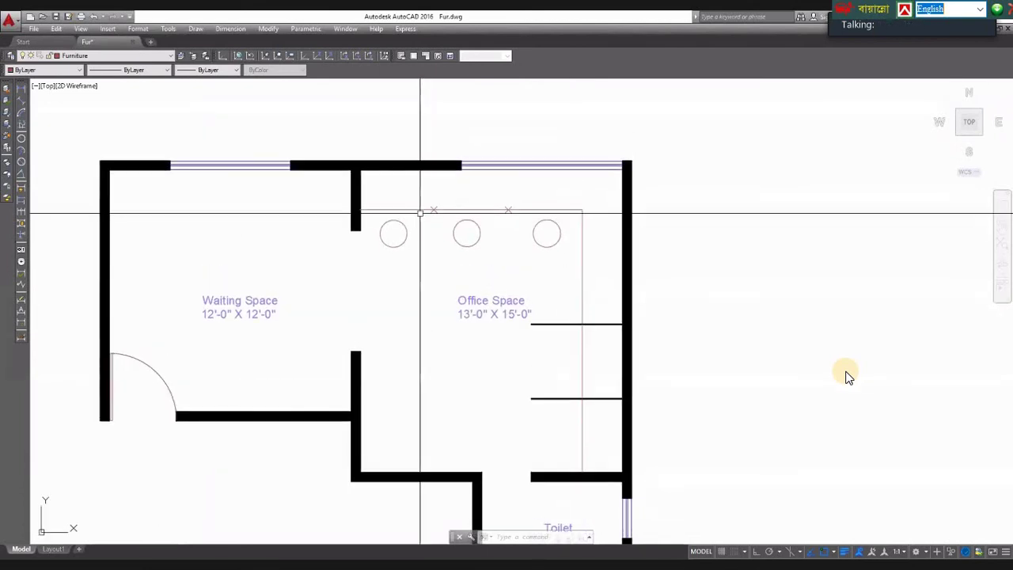
scroll(420, 199, "up", 2)
scroll(392, 200, "up", 2)
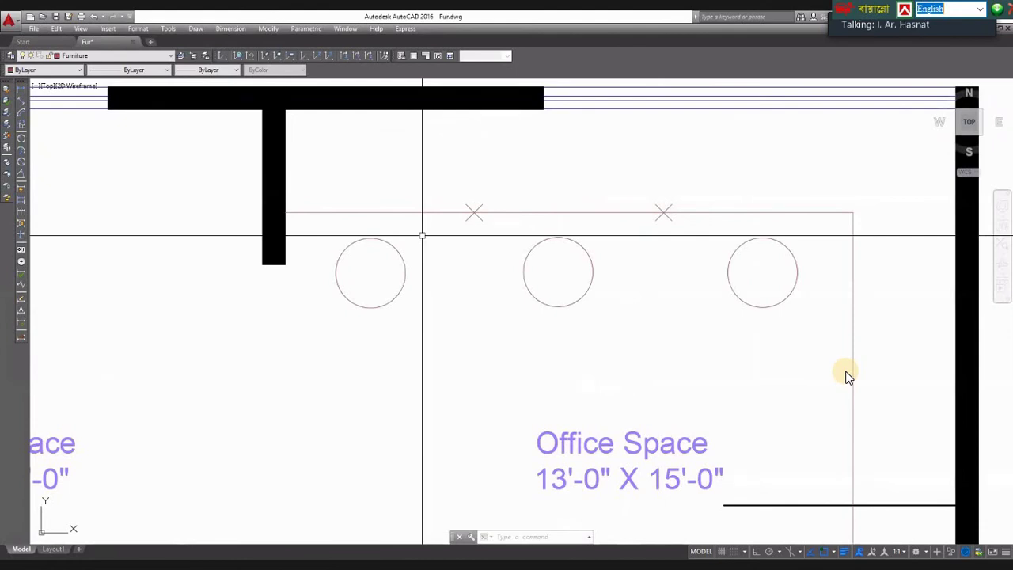
scroll(408, 245, "down", 2)
scroll(452, 245, "up", 2)
left_click(467, 269)
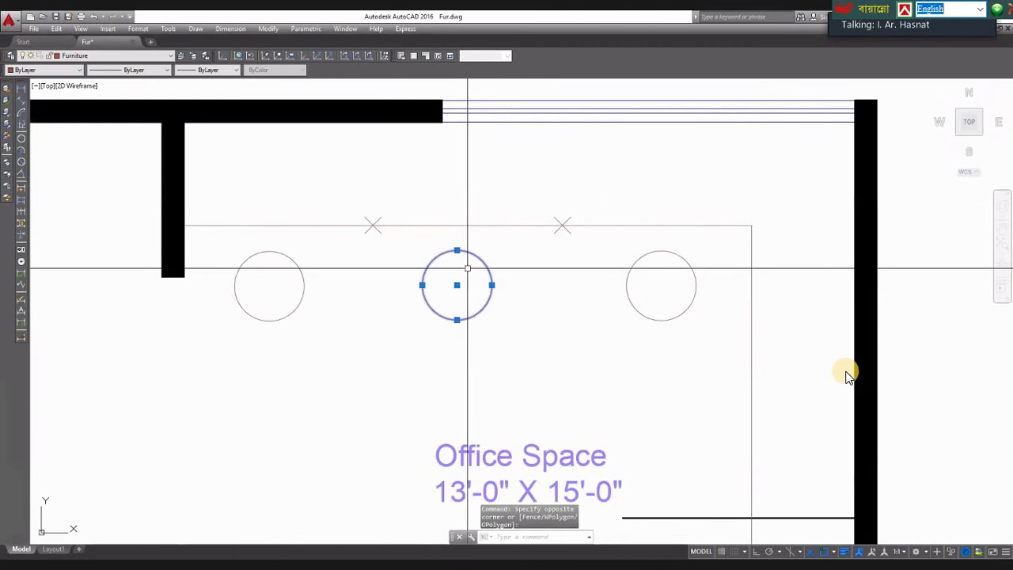
key("Delete")
Turn Ortho mode on with F8
scroll(376, 270, "down", 5)
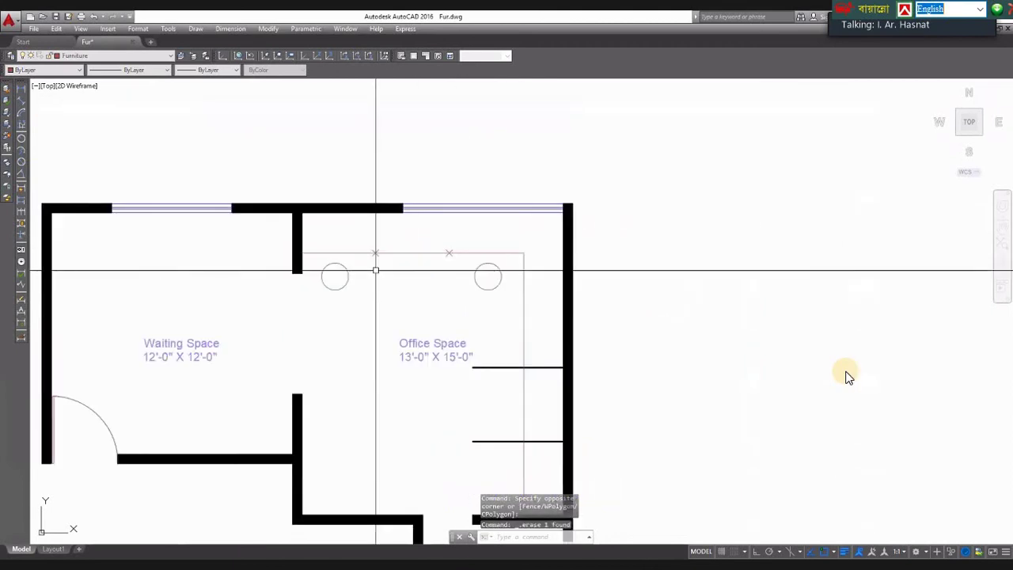
scroll(240, 273, "down", 2)
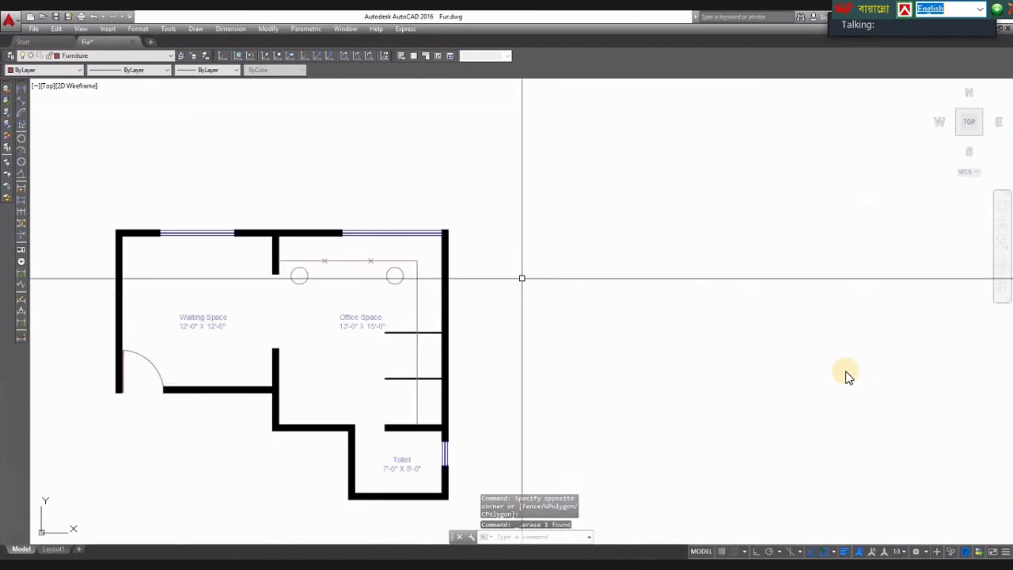
key("F8")
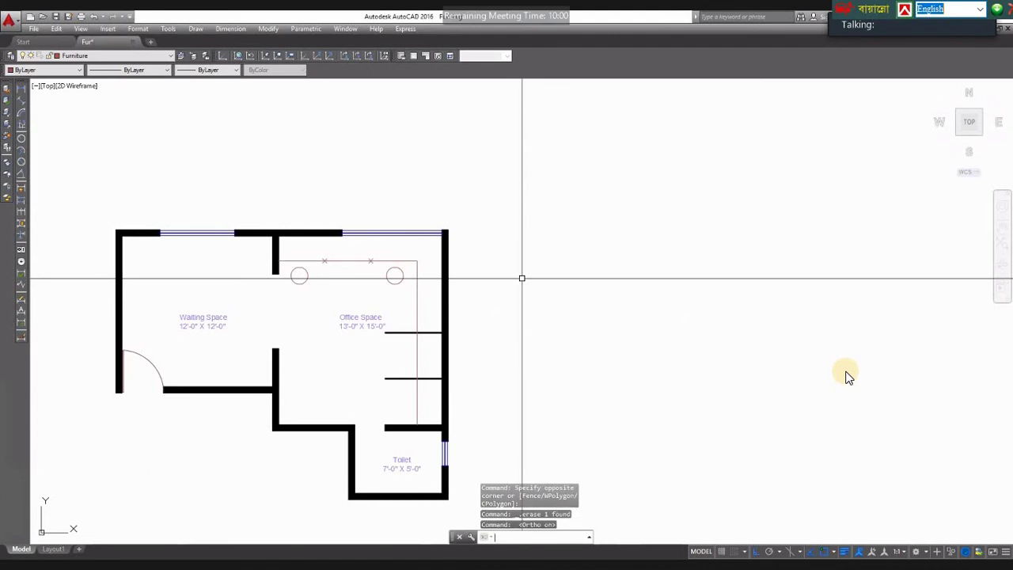
scroll(552, 290, "up", 5)
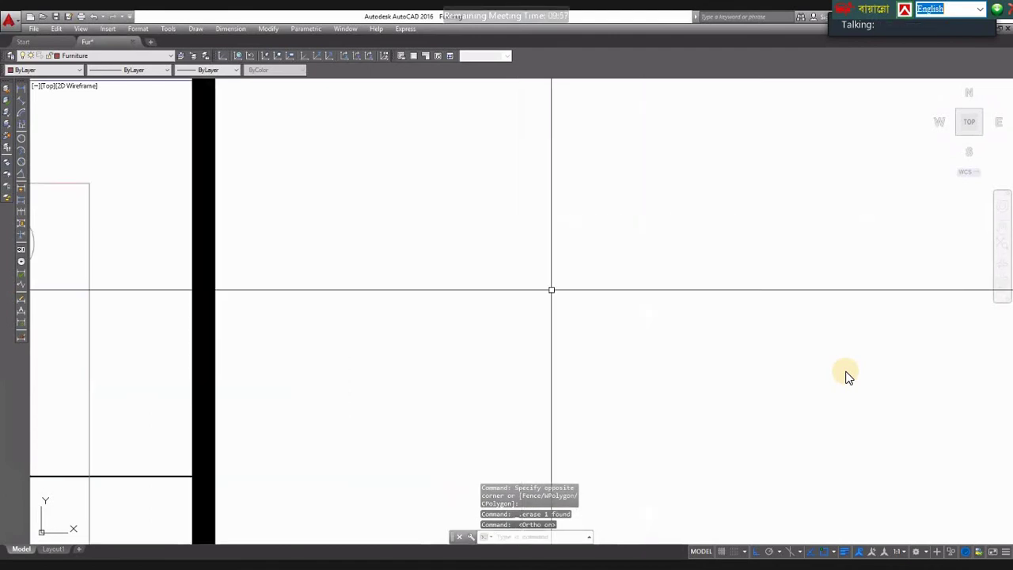
middle_click_drag(551, 290, 547, 352)
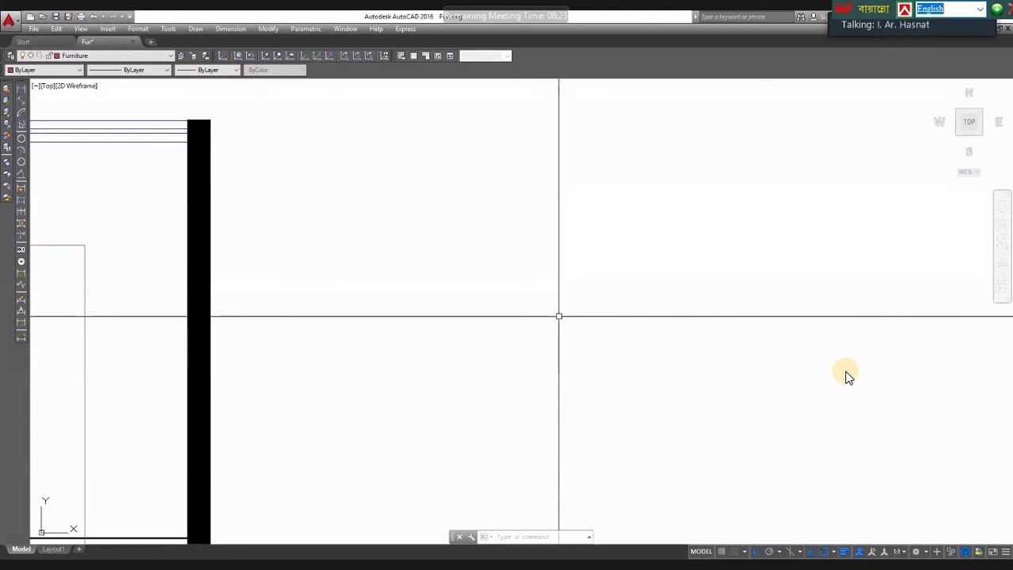
Pan past the Office Space and Toilet to a blank area beside the plan and zoom in
mouse_move(481, 299)
middle_mouse_down()
mouse_move(437, 350)
mouse_move(360, 351)
middle_mouse_up()
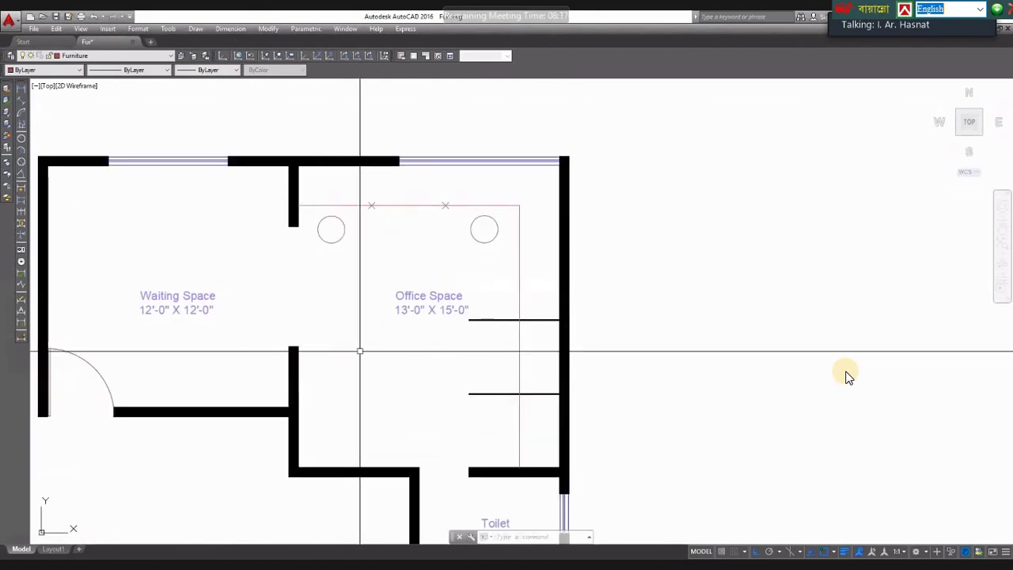
middle_click_drag(360, 350, 382, 313)
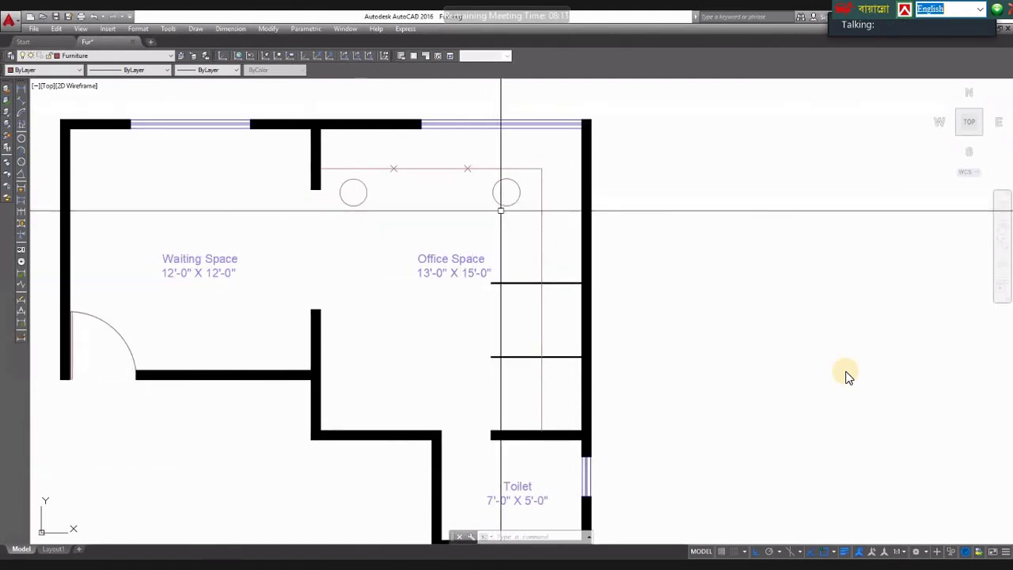
middle_click_drag(500, 211, 505, 235)
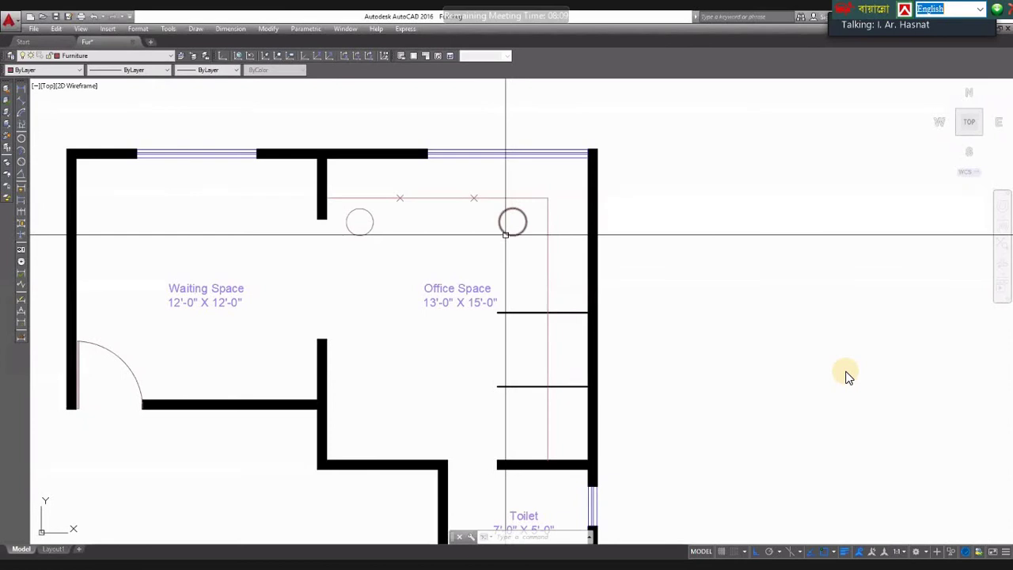
scroll(506, 234, "up", 1)
middle_click_drag(467, 204, 498, 138)
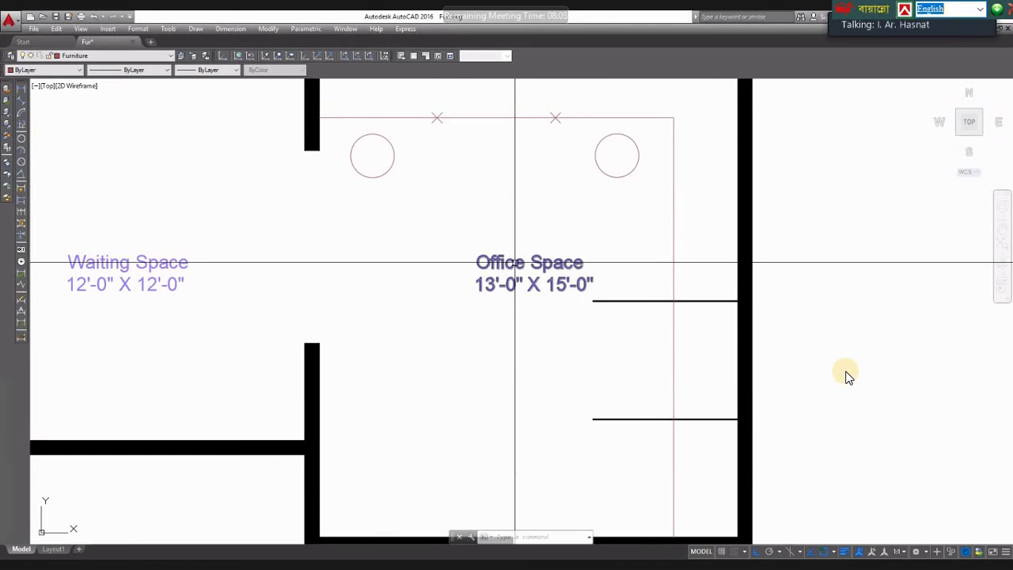
middle_click_drag(542, 167, 554, 199)
scroll(388, 291, "up", 5)
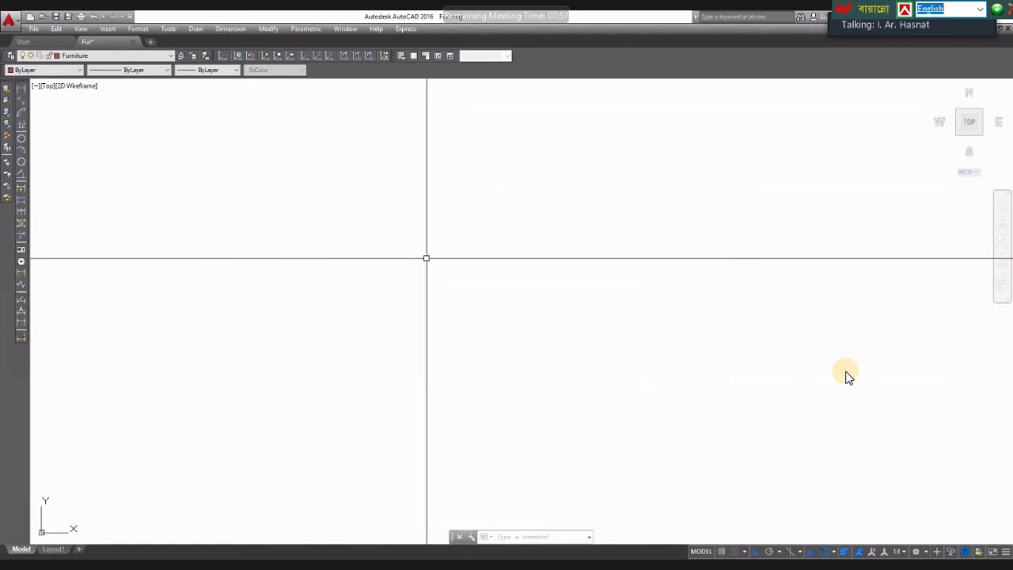
Draw a circle of diameter 18 in the empty area and zoom in on it
type("c")
key("Return")
left_click(431, 292)
type("d")
key("Return")
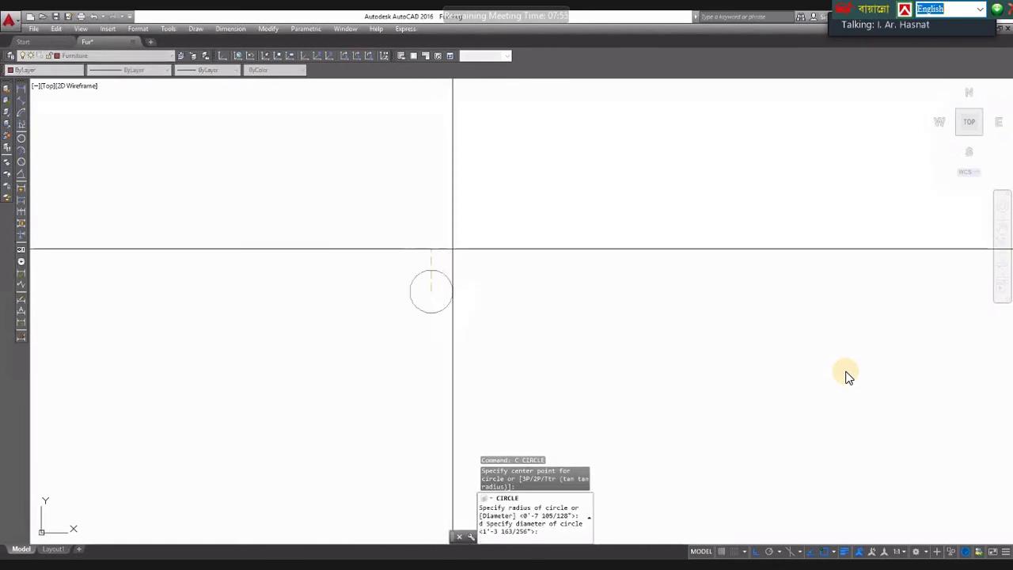
type("18")
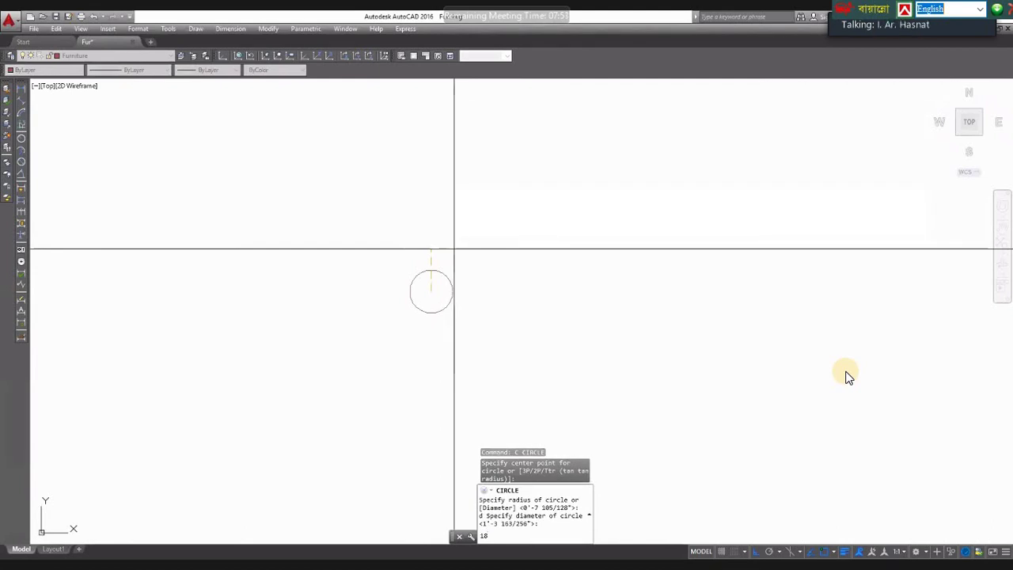
key("Return")
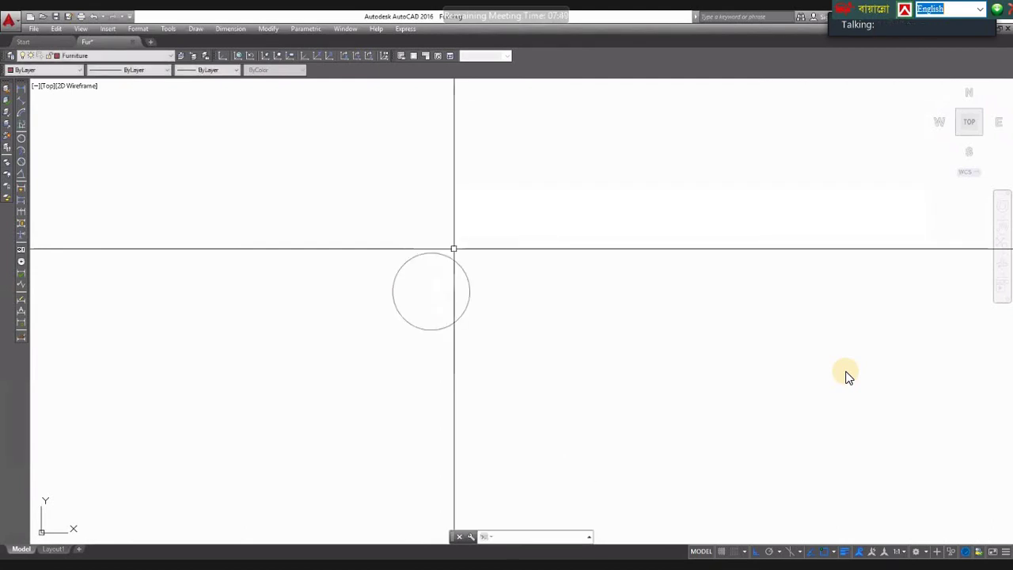
scroll(454, 249, "up", 2)
scroll(404, 265, "up", 2)
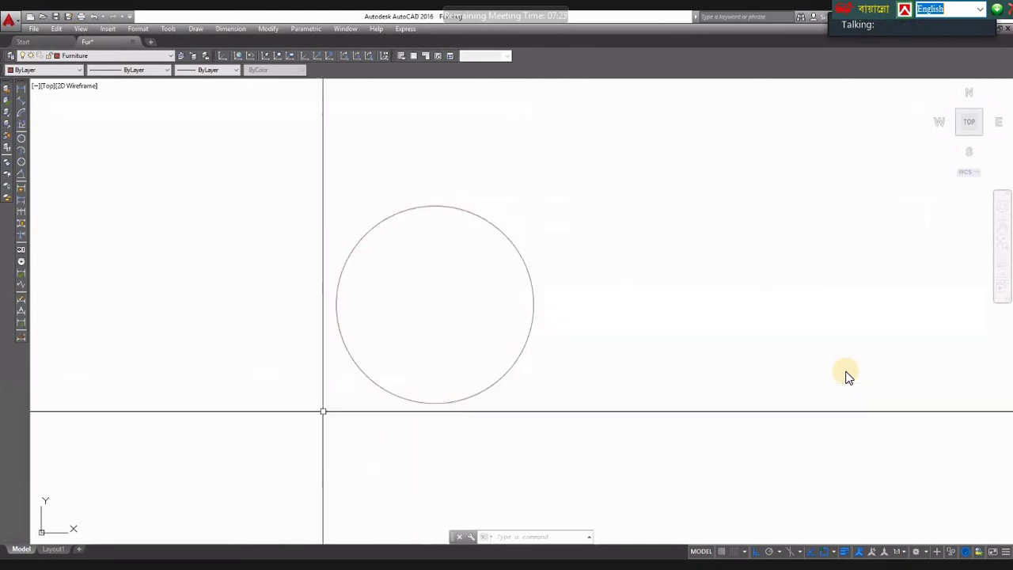
Offset the circle outward by 2 to make a concentric outer circle
type("o")
key("Return")
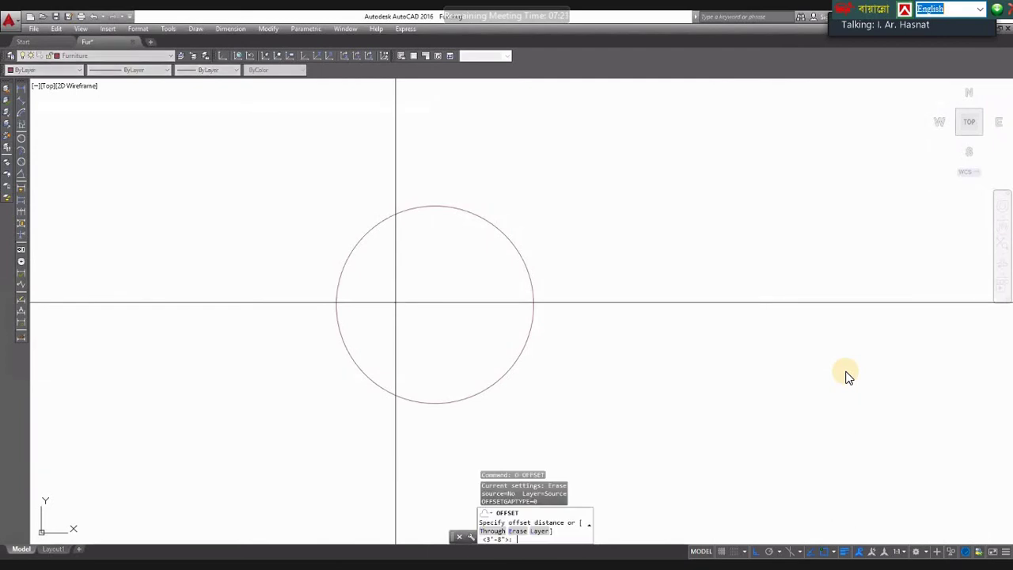
type("2")
key("Return")
left_click(354, 358)
left_click(337, 380)
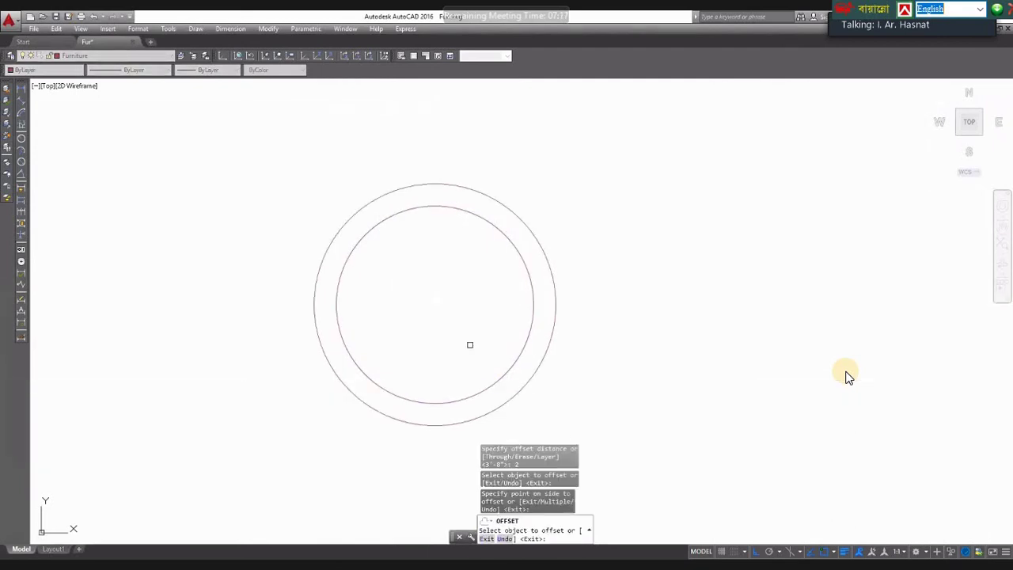
key("Escape")
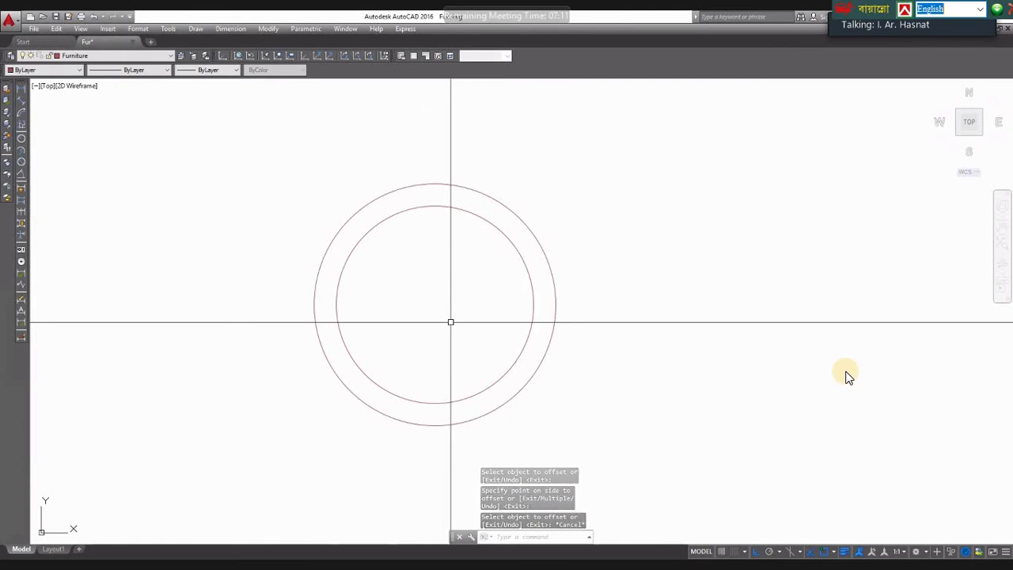
Draw a horizontal line from the centre and extend it to the outer circle
type("l")
key("Return")
left_click(555, 304)
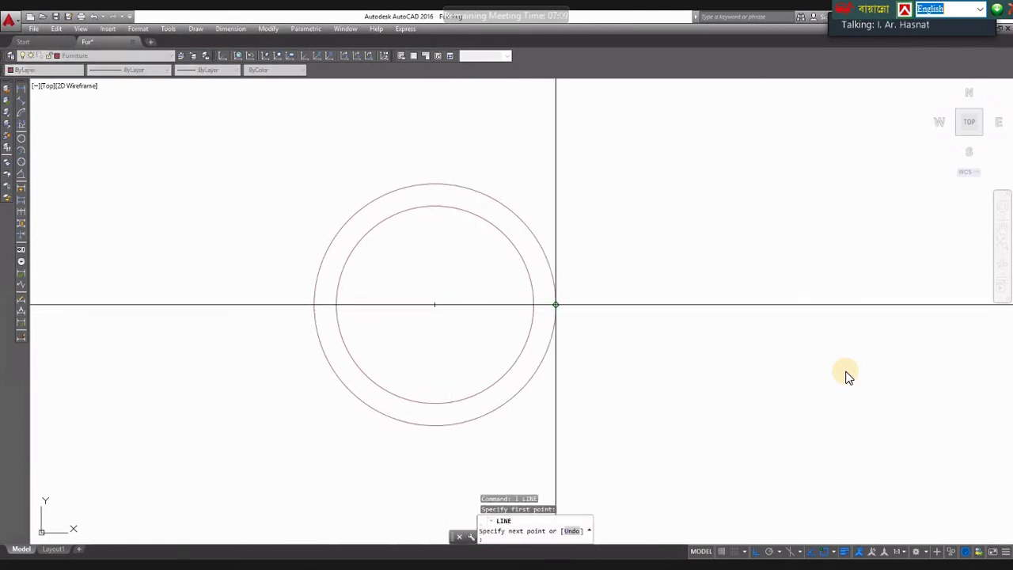
left_click(435, 304)
key("Escape")
key("Escape")
key("Escape")
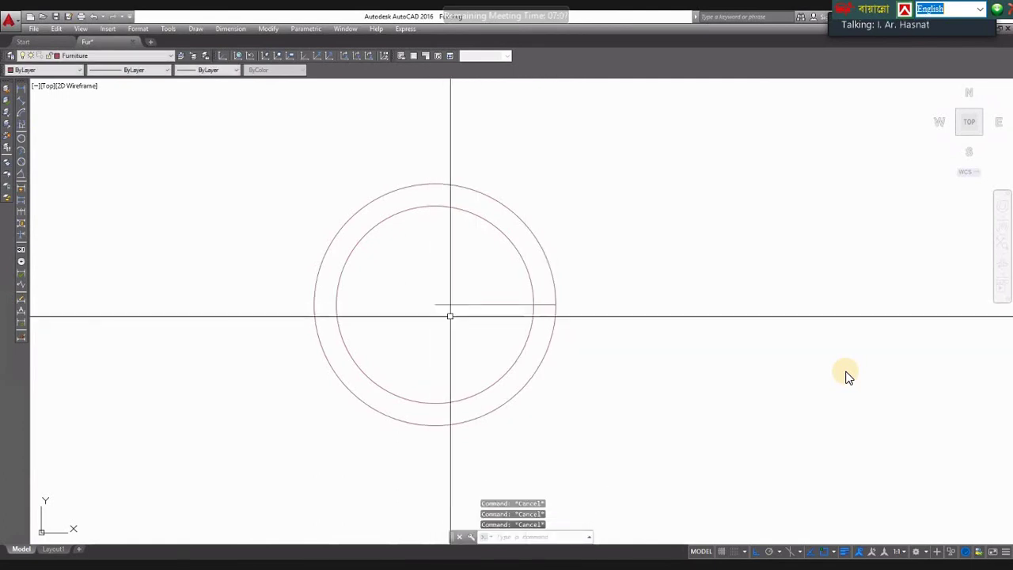
type("ex")
key("Return")
left_click(315, 317)
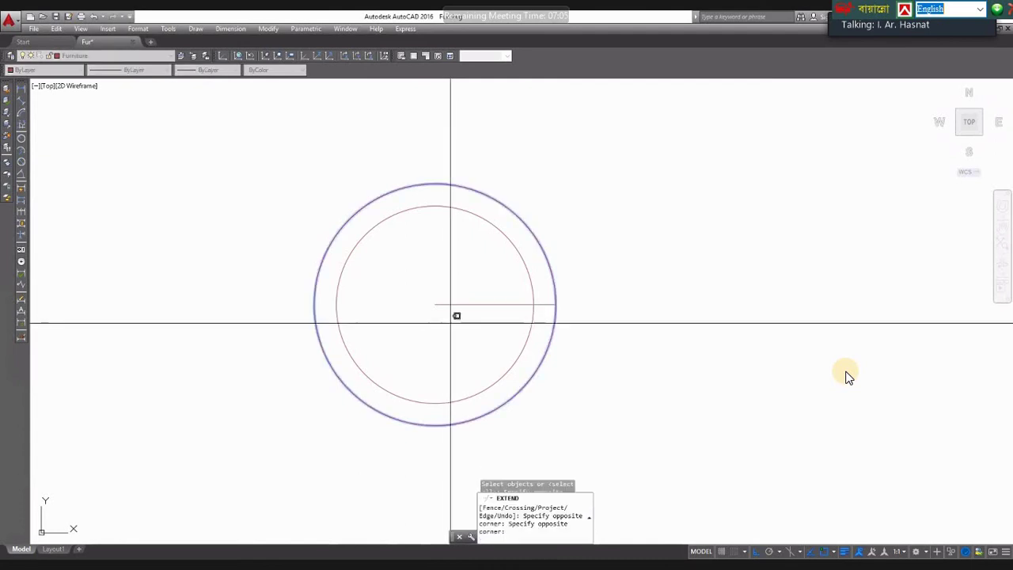
key("Return")
left_click(440, 304)
key("Escape")
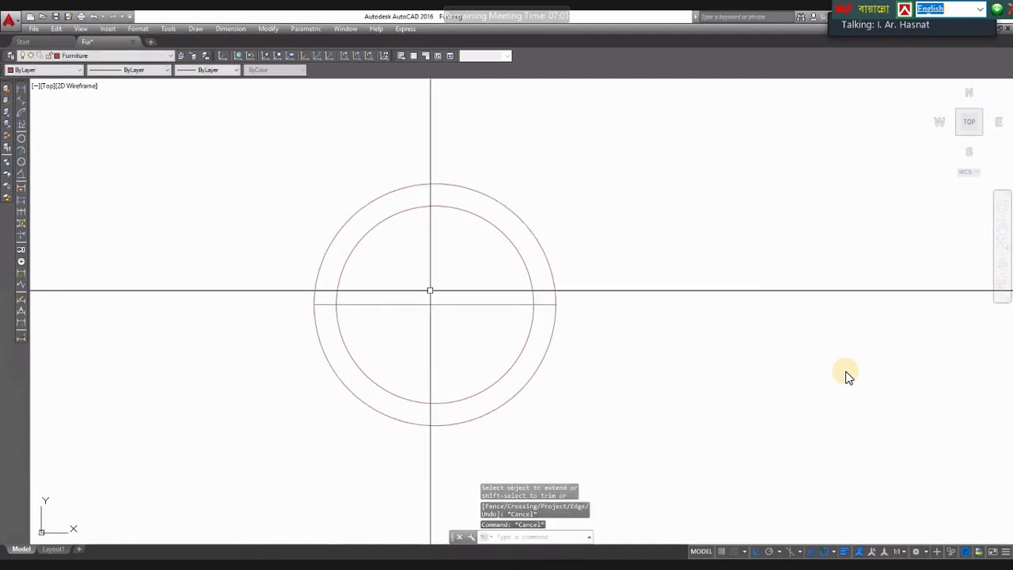
Trim away the part of the line inside the inner seat circle
type("tr")
key("Return")
key("Return")
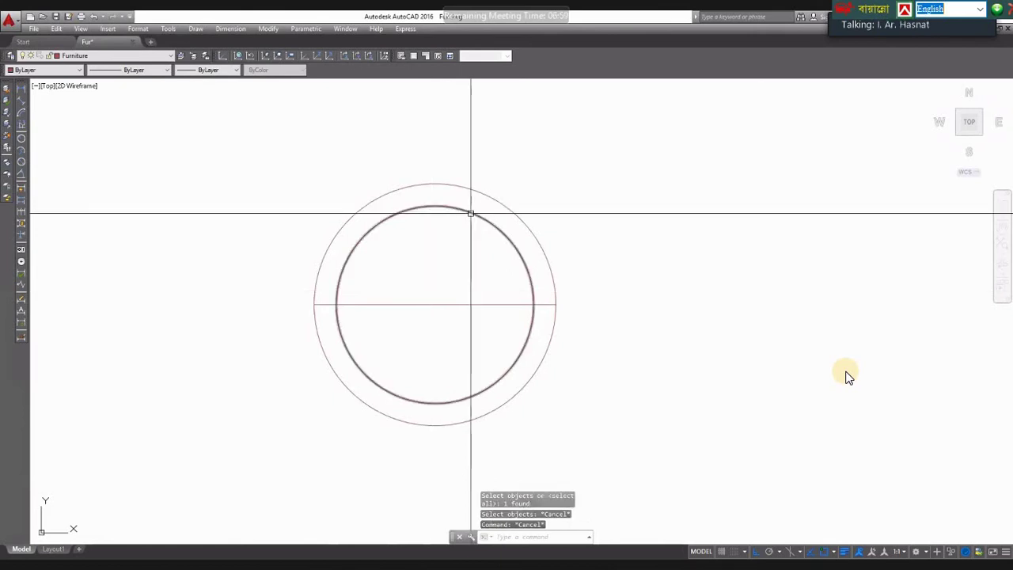
left_click(470, 189)
left_click(444, 304)
key("Escape")
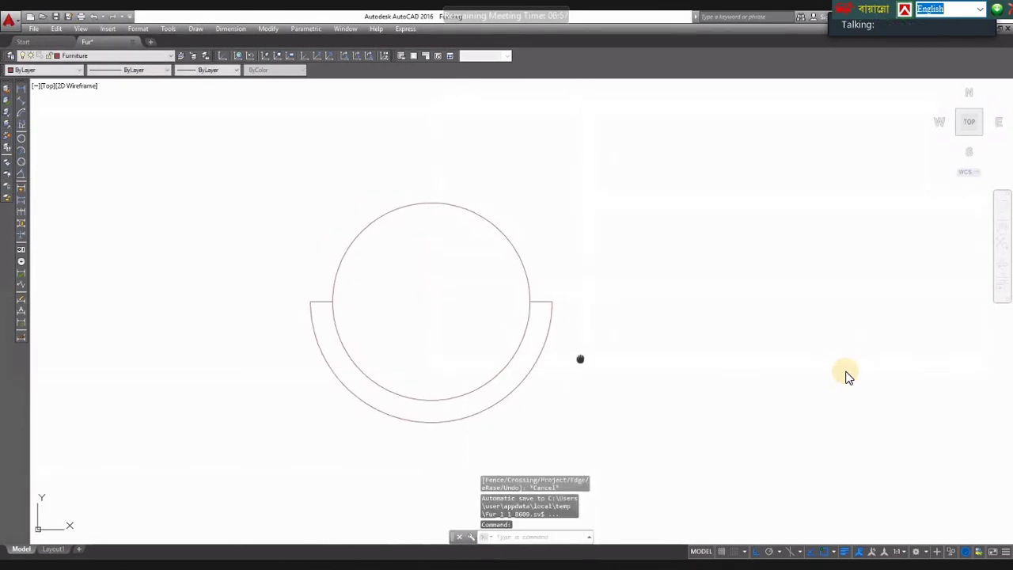
Zoom around to inspect the armrest outline beside the seat
scroll(693, 396, "down", 2)
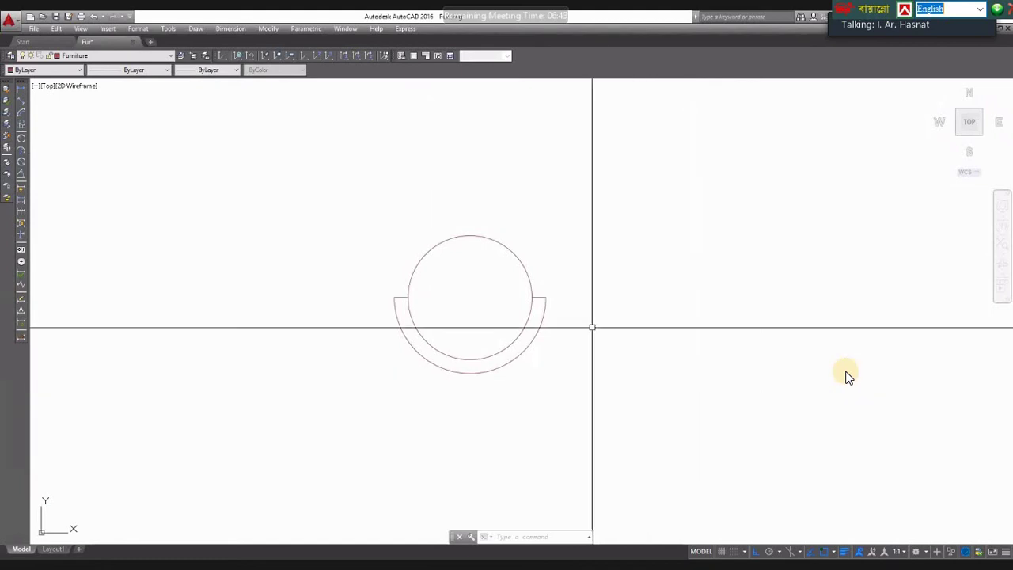
scroll(518, 290, "up", 3)
scroll(390, 254, "up", 2)
scroll(372, 253, "up", 2)
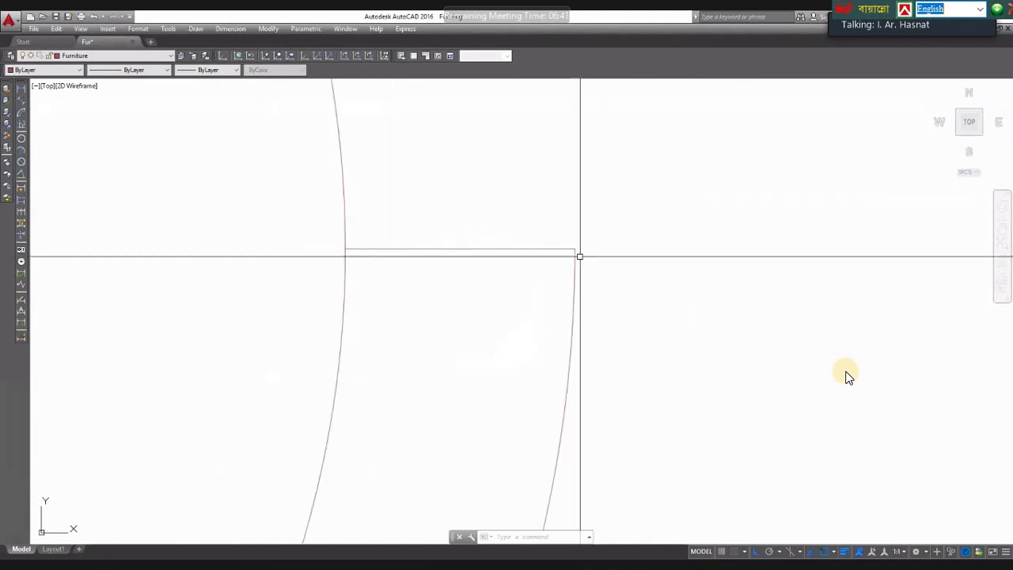
key("Escape")
key("Escape")
key("Escape")
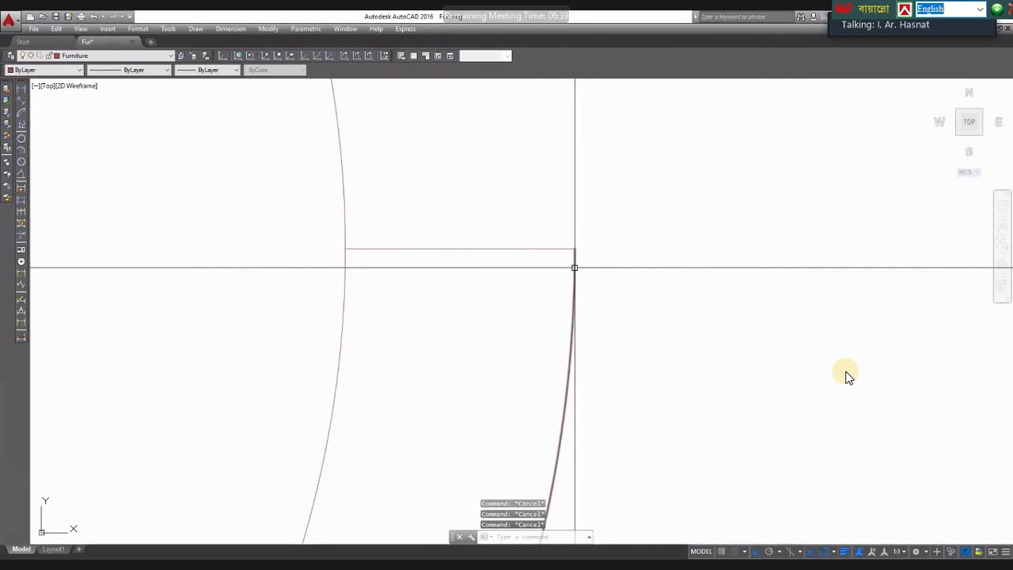
Round the armrest's top corner with a fillet radius of 1
type("f")
key("Return")
type("r")
key("Return")
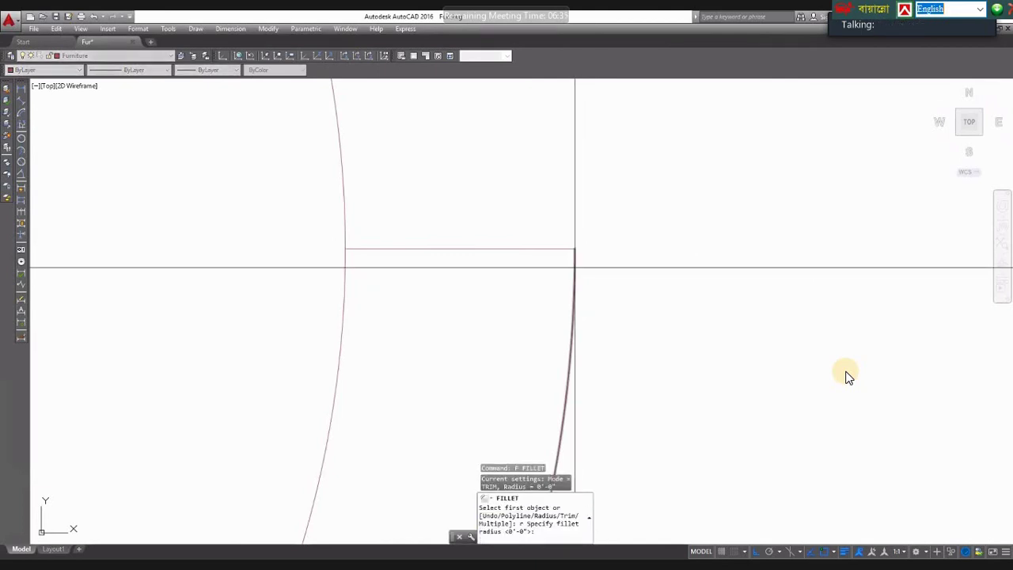
type("1")
key("Return")
left_click(554, 249)
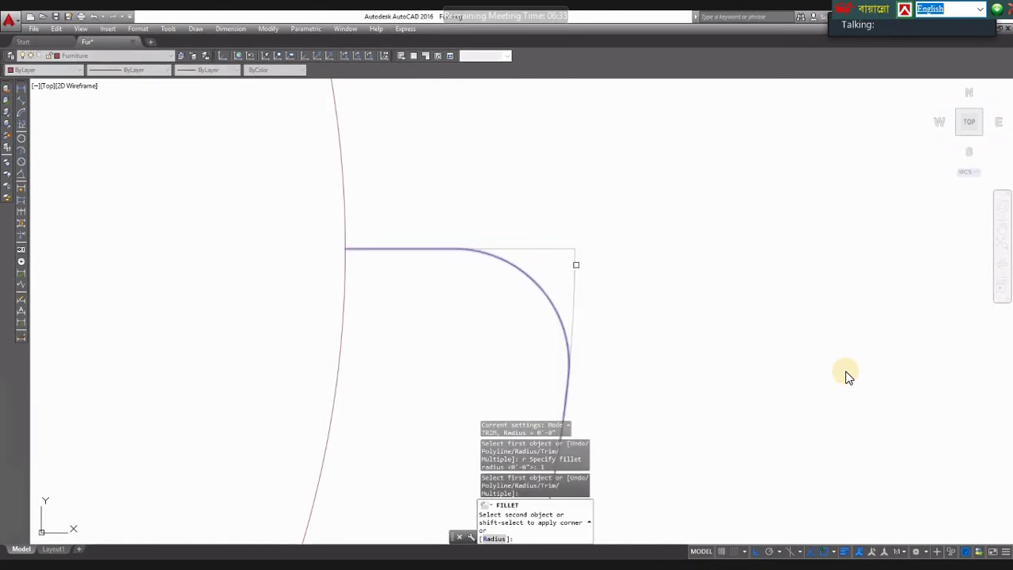
left_click(568, 348)
scroll(568, 348, "down", 3)
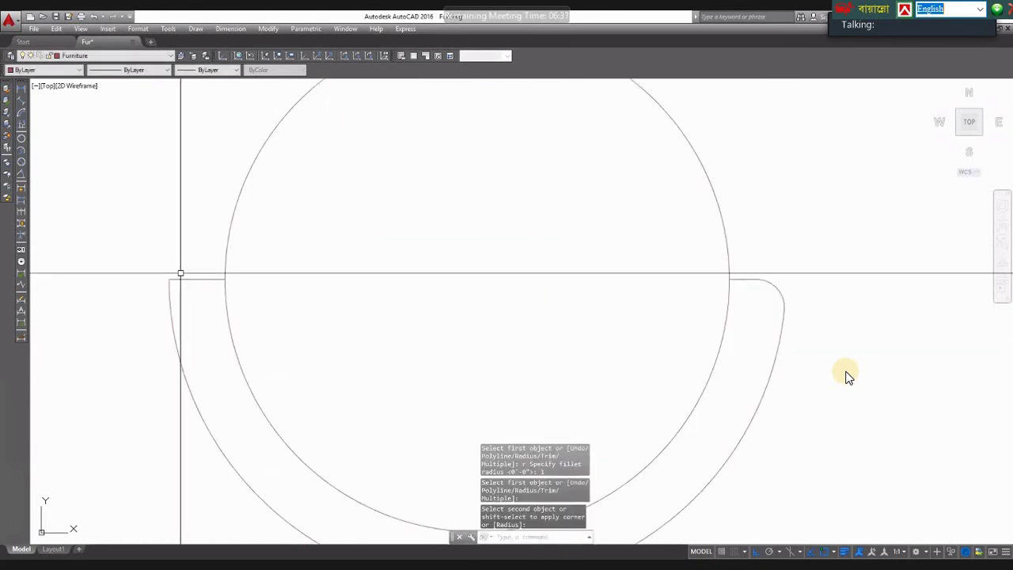
key("Escape")
scroll(372, 269, "down", 4)
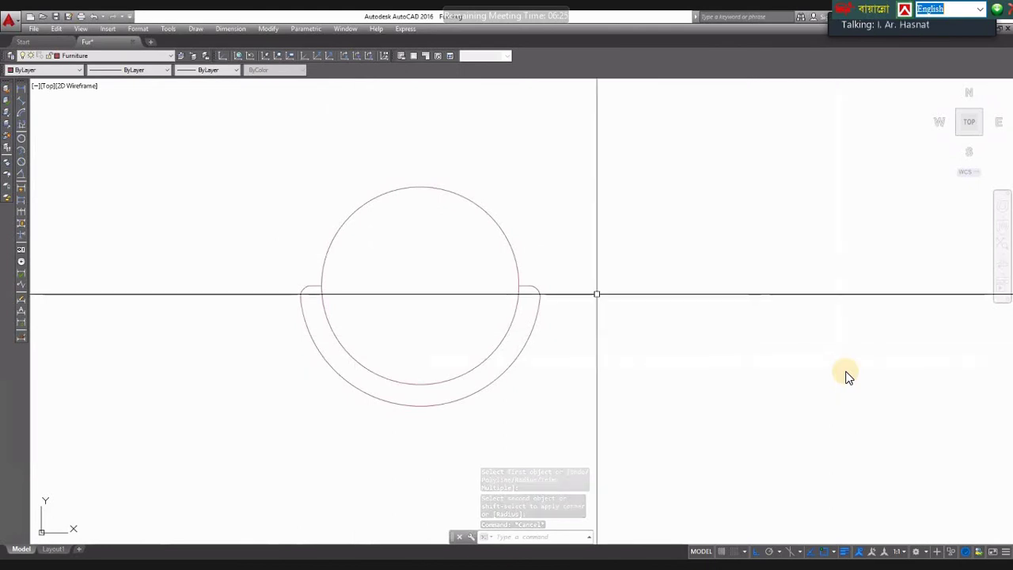
scroll(597, 293, "down", 2)
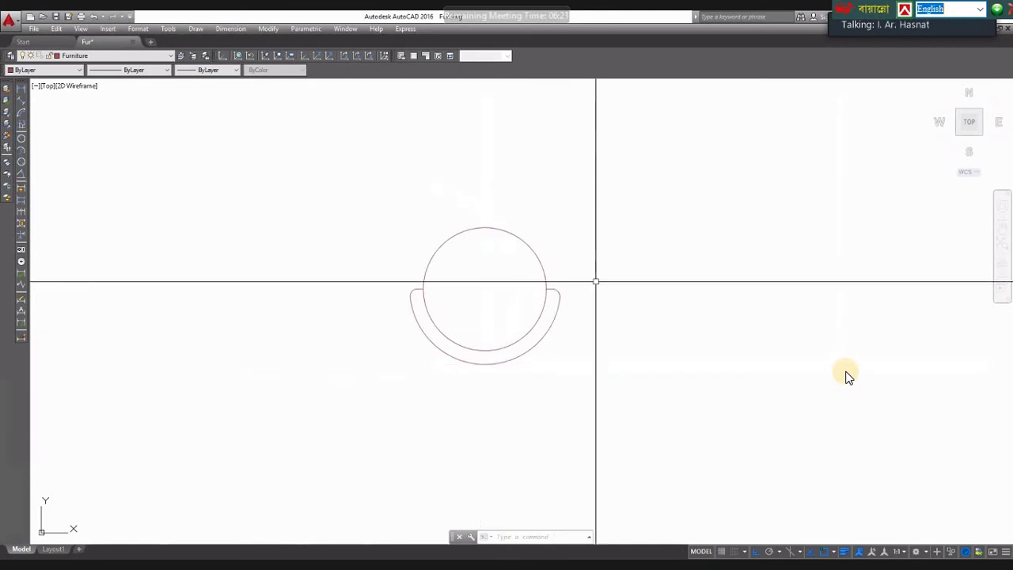
scroll(557, 282, "down", 3)
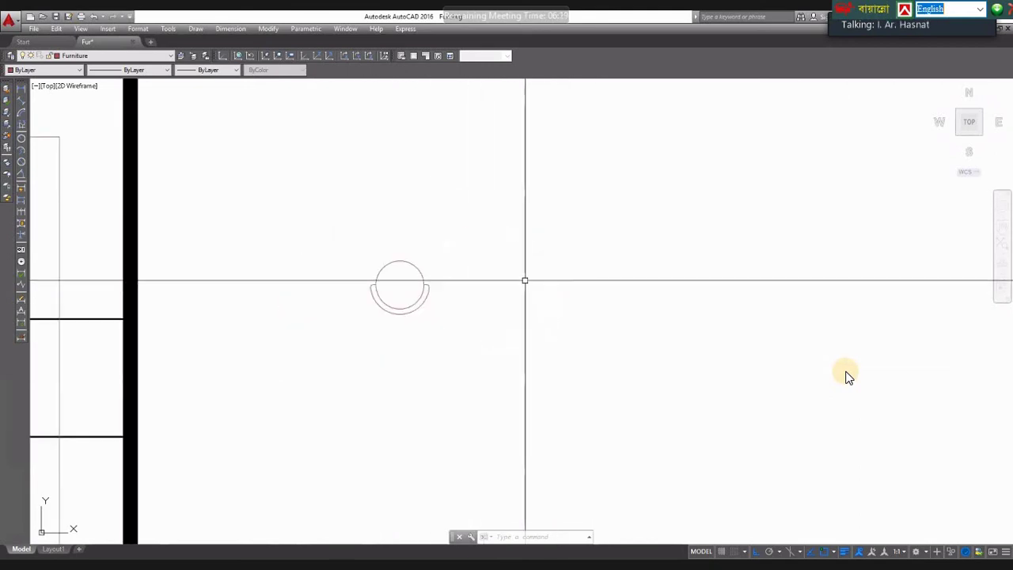
scroll(525, 280, "up", 1)
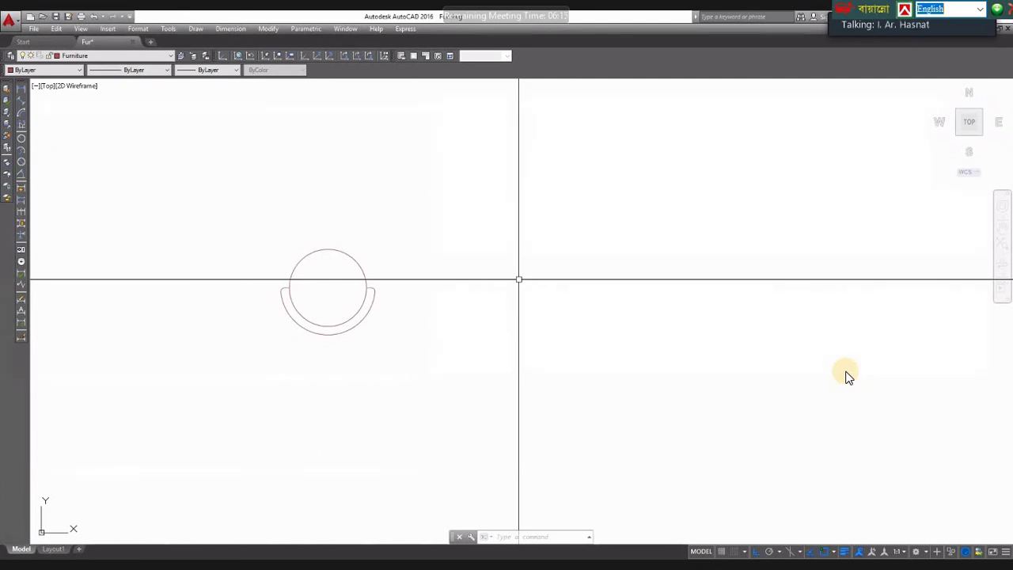
Draw an 18 by 18 square to the right of the seat using REC
type("rec")
key("Return")
left_click(473, 234)
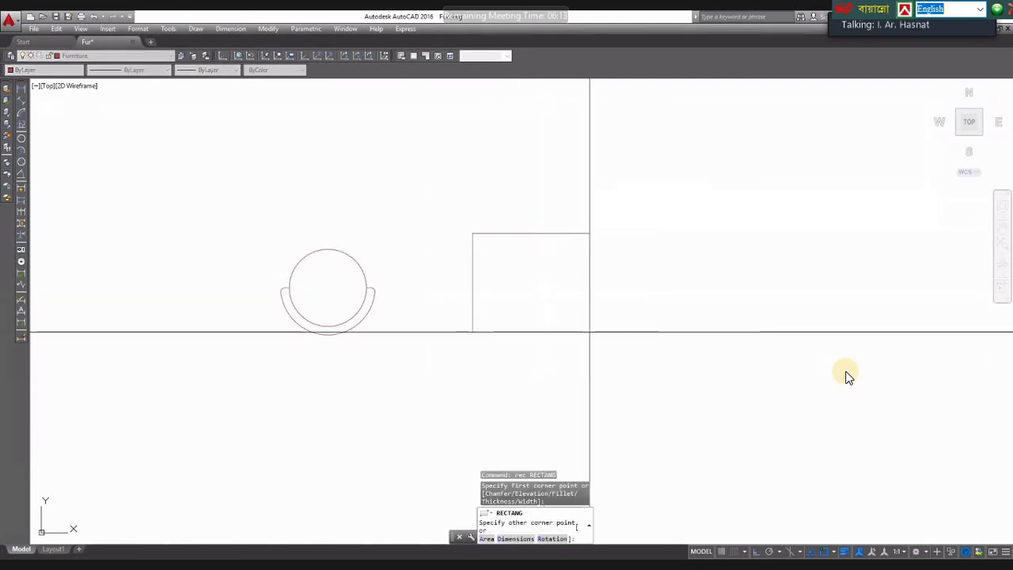
type("@18,18")
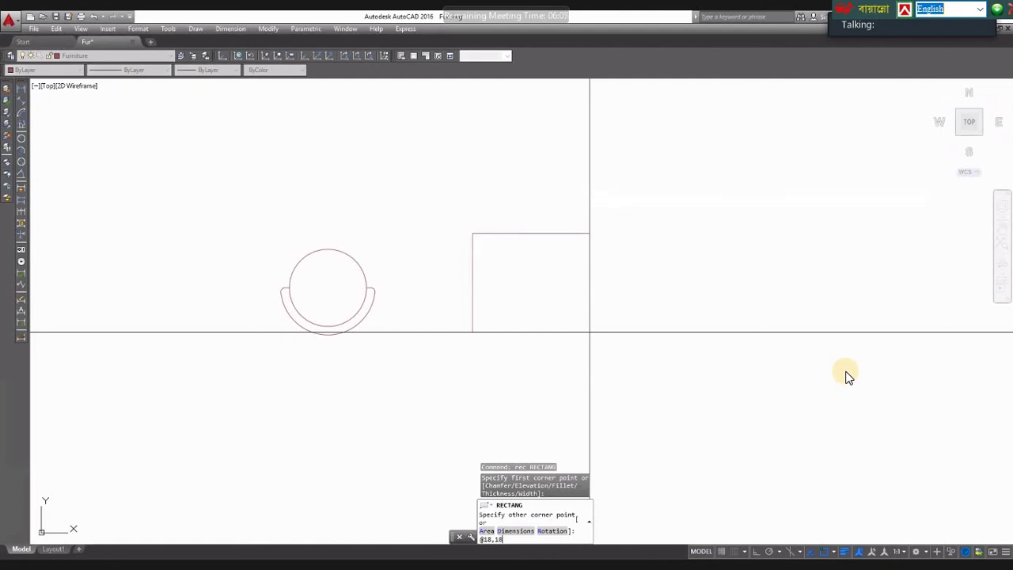
key("Return")
Centre the new square in the view and start a line
scroll(534, 227, "up", 5)
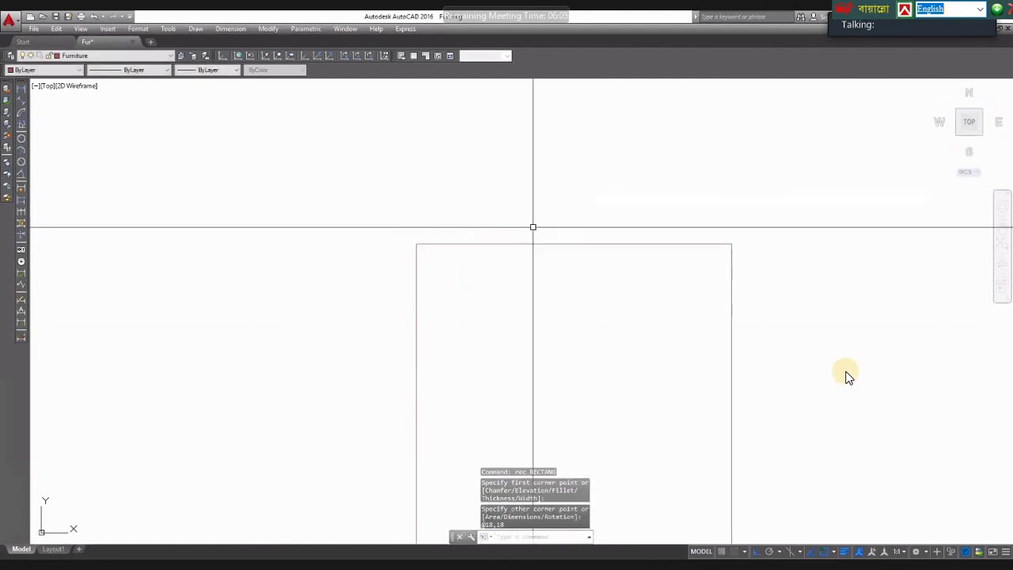
scroll(496, 210, "down", 2)
scroll(495, 253, "down", 2)
scroll(504, 317, "up", 2)
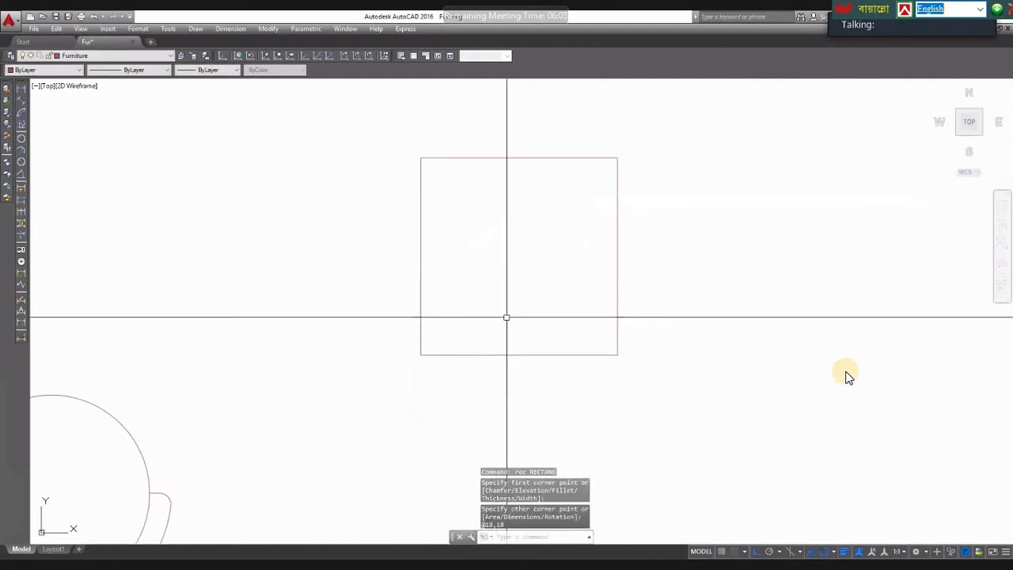
middle_click_drag(505, 316, 497, 337)
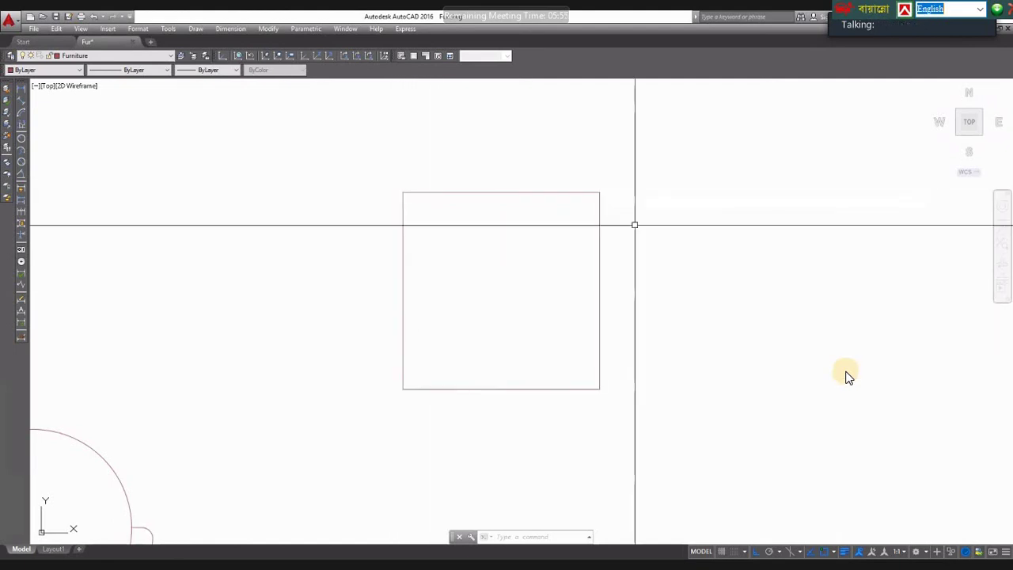
scroll(491, 324, "down", 2)
scroll(491, 324, "up", 2)
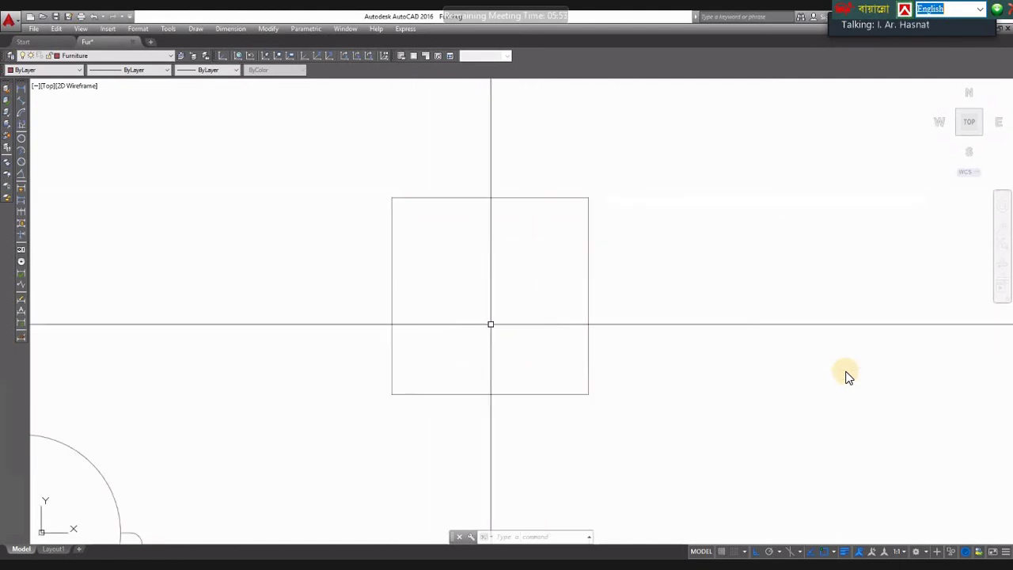
middle_click_drag(512, 307, 541, 295)
key("Escape")
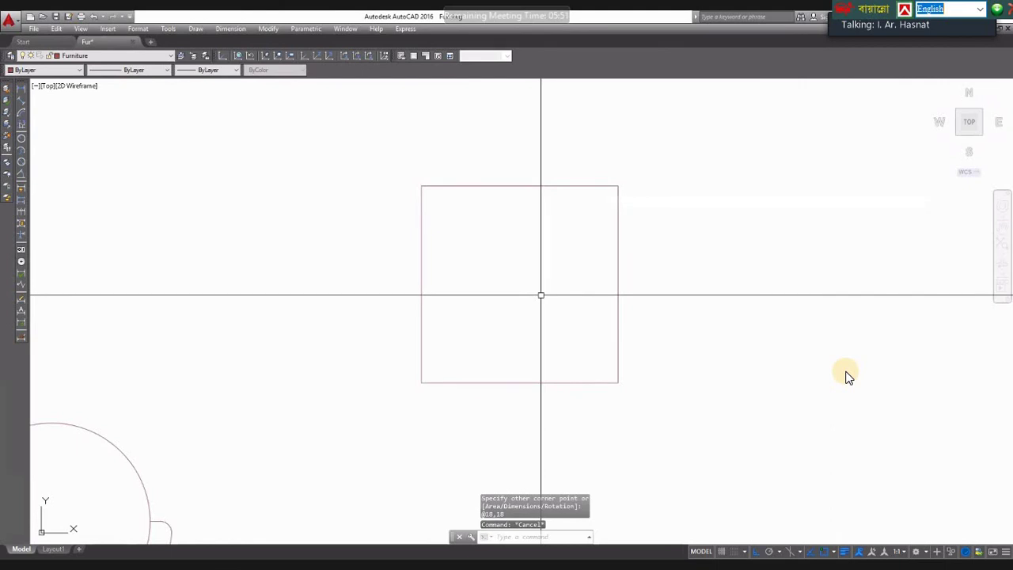
type("l")
key("Return")
Draw a vertical line from the square's bottom midpoint to above its top
left_click(520, 382)
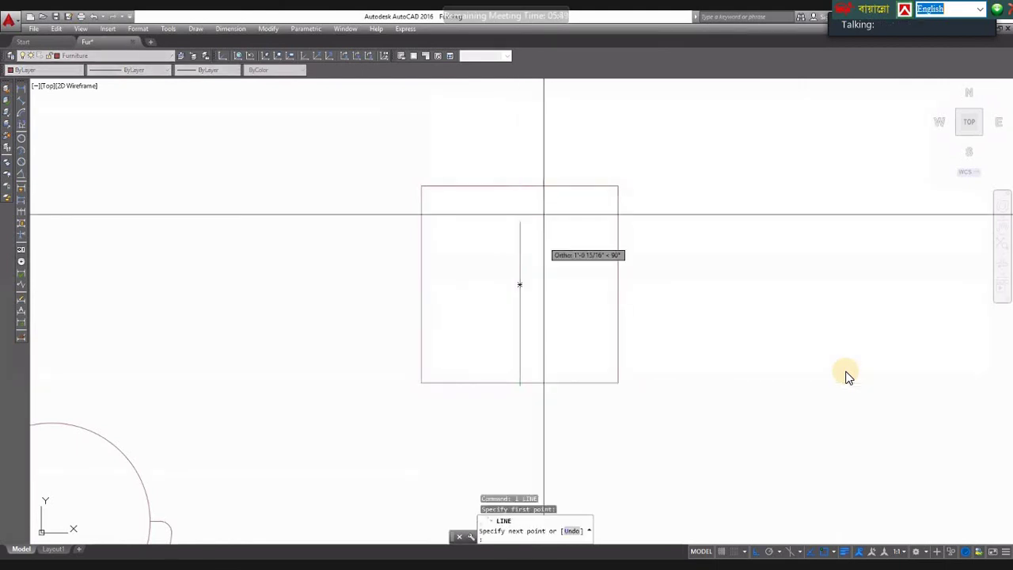
left_click(543, 143)
key("Escape")
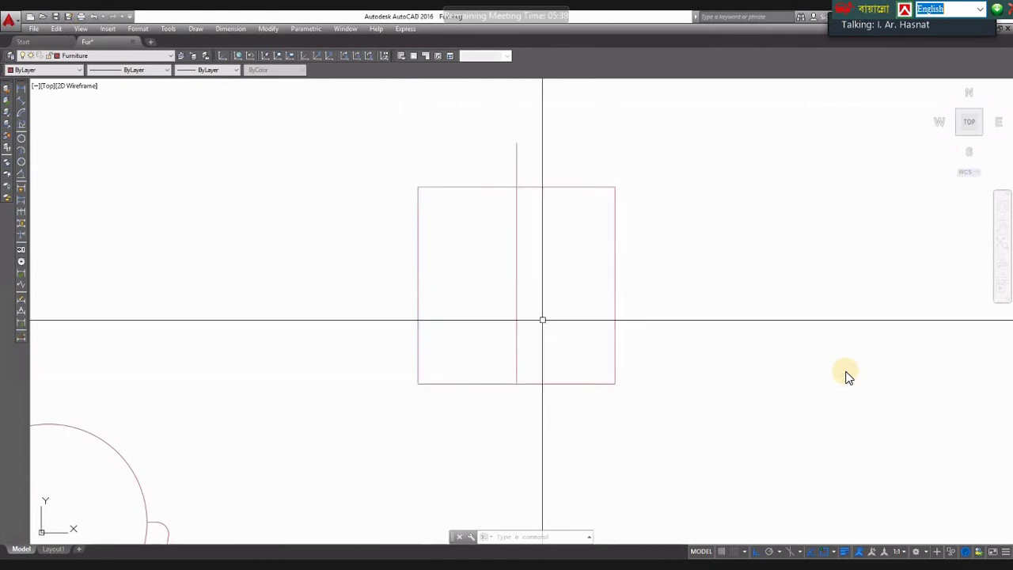
Make a parallel copy of the centre line at distance 8, then undo it
type("o")
key("Return")
type("8")
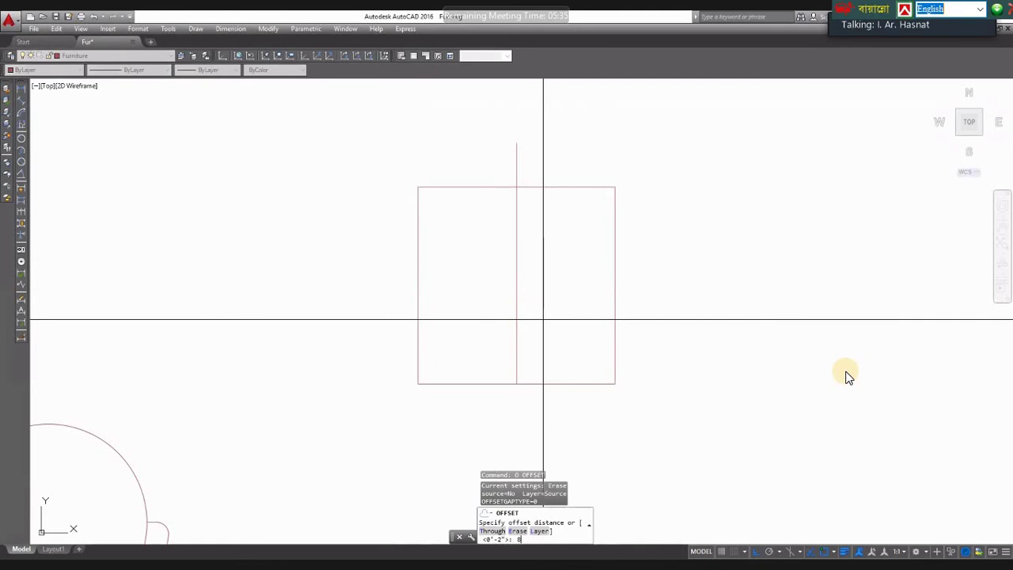
key("Return")
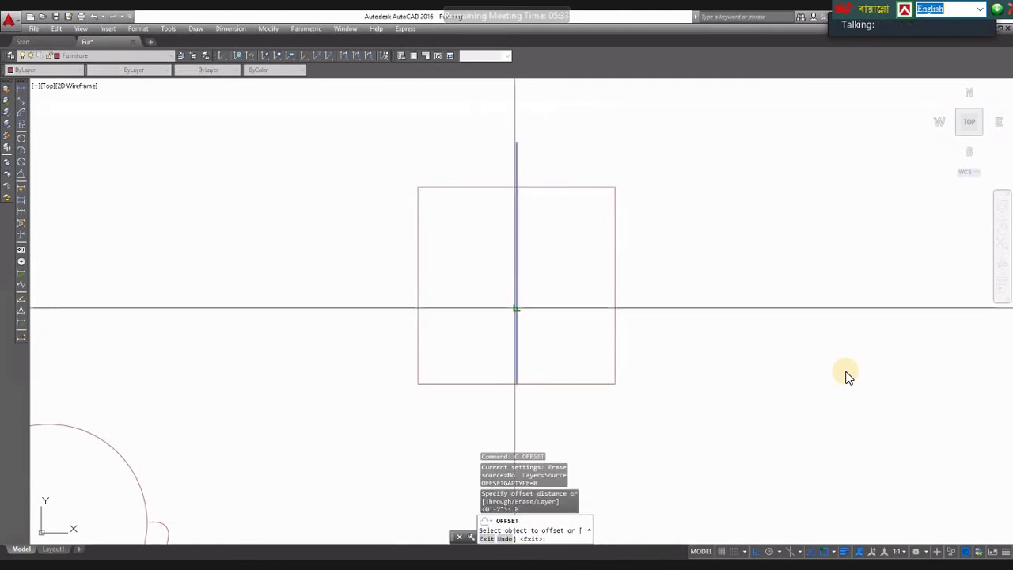
left_click(516, 308)
left_click(568, 319)
key("ctrl+z")
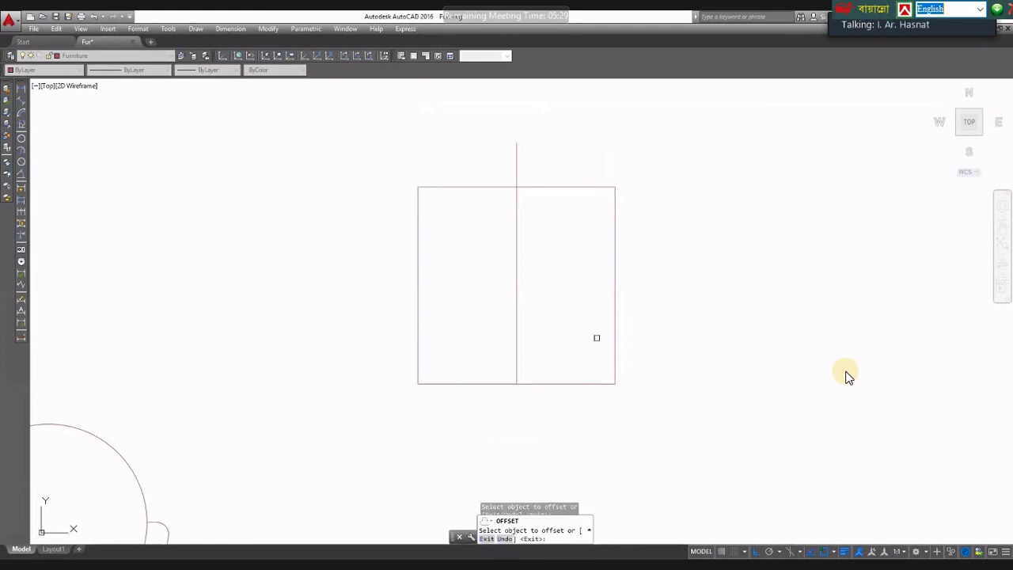
Offset the centre line 7.5 to both the right and the left
type("o")
key("Return")
key("Return")
left_click(517, 316)
left_click(533, 308)
left_click(516, 317)
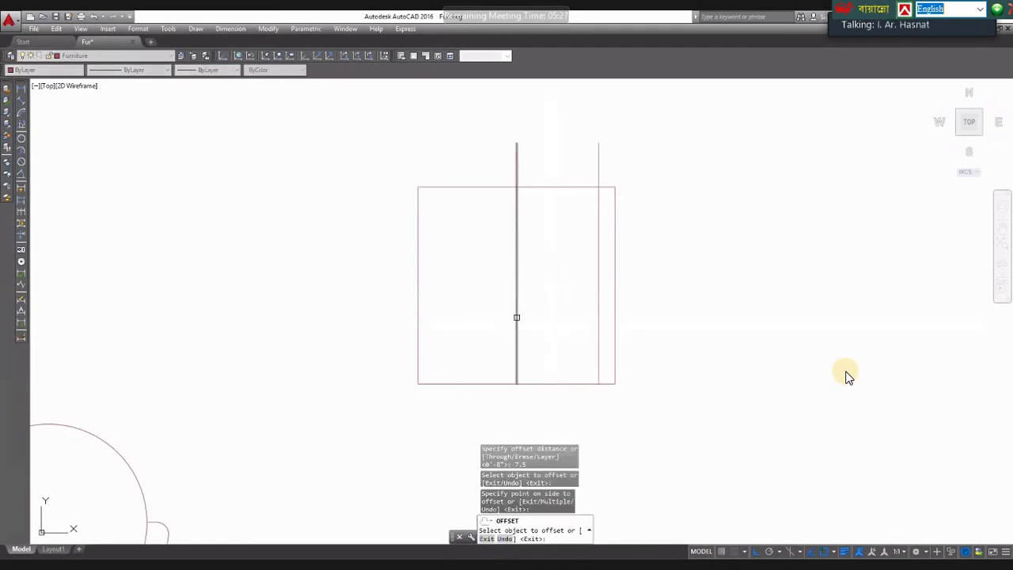
left_click(467, 317)
key("Escape")
Grip-stretch the square's bottom corners inward and delete the guide lines
left_click(418, 383)
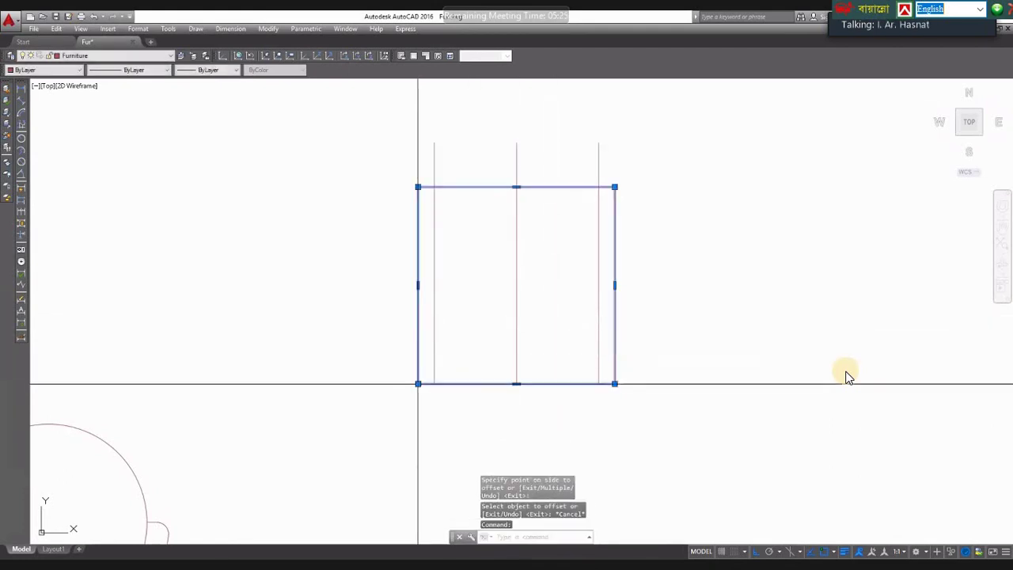
left_click(418, 383)
left_click(434, 383)
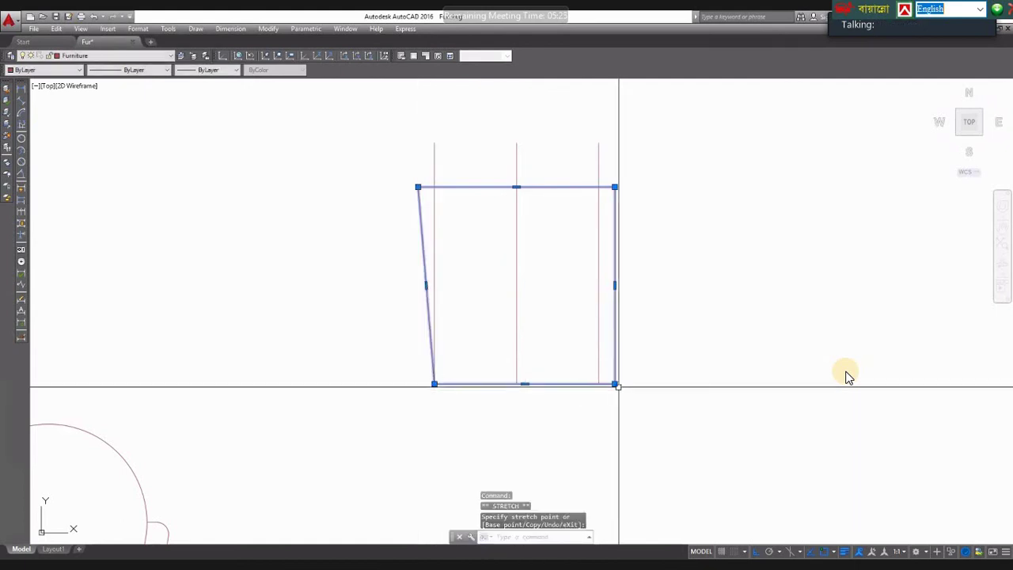
left_click(615, 383)
left_click(598, 383)
key("Escape")
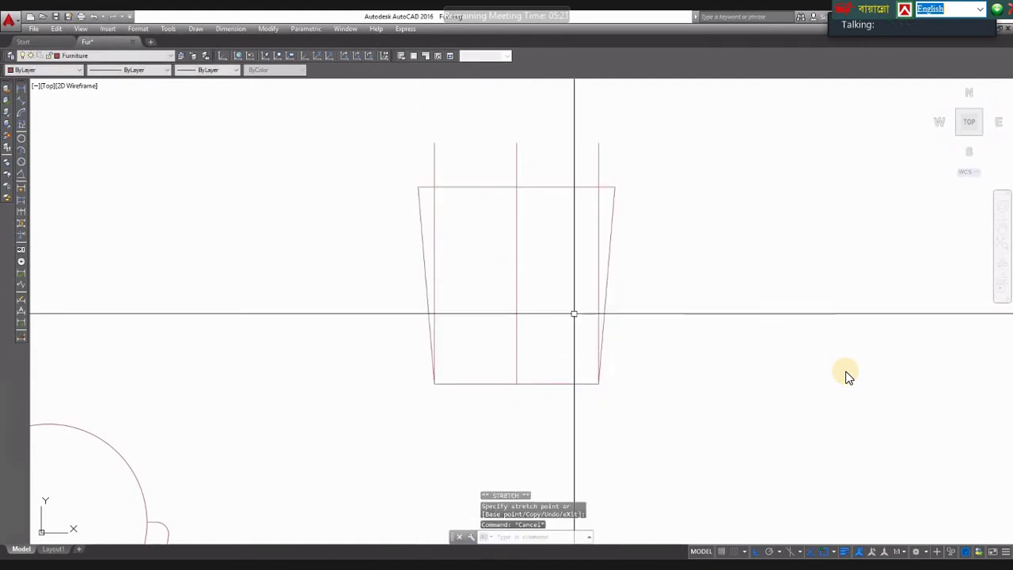
left_click(566, 304)
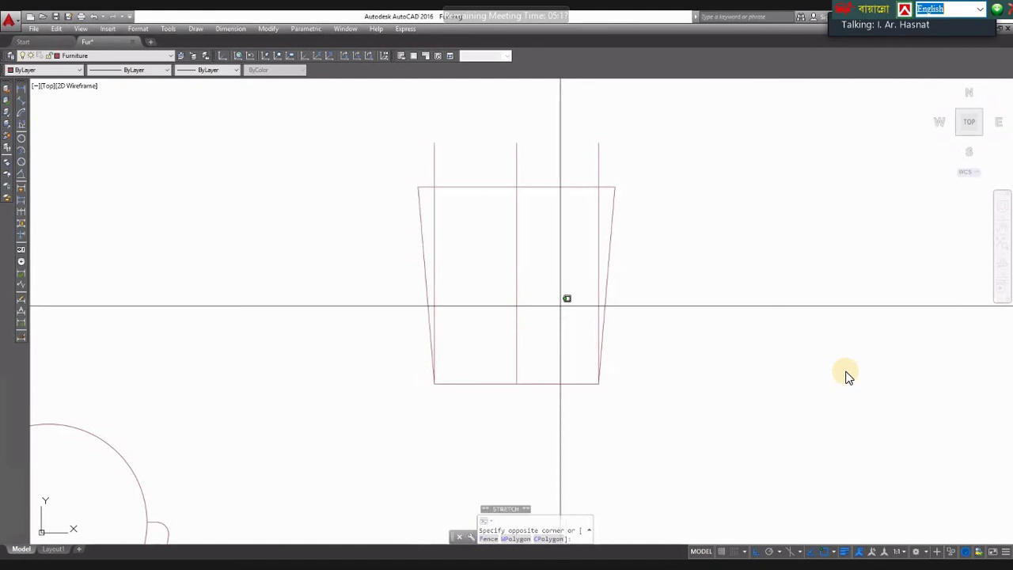
left_click(626, 165)
key("Delete")
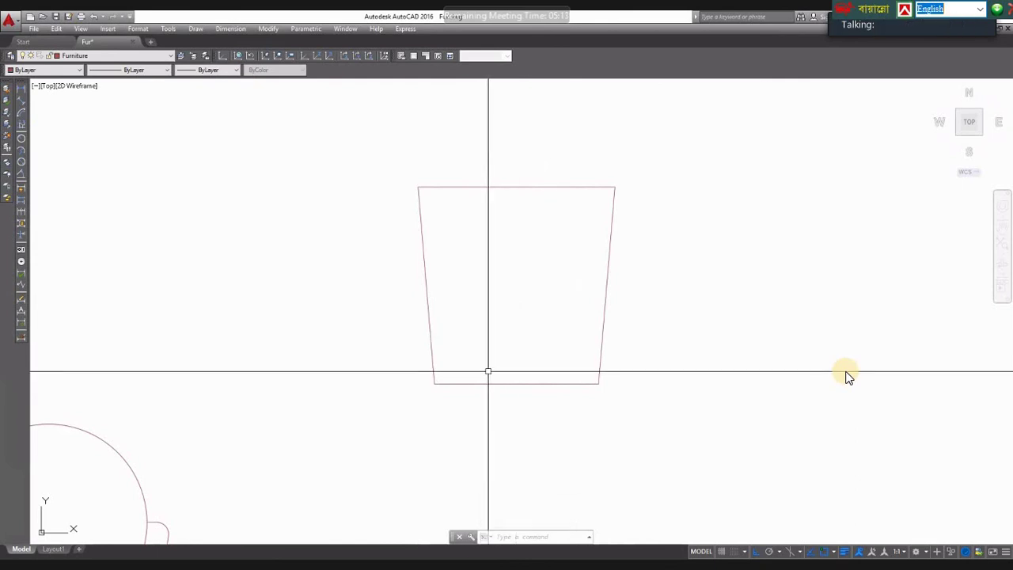
Undo back to the plain rectangle and delete the three vertical guide lines
key("ctrl+z")
key("ctrl+z")
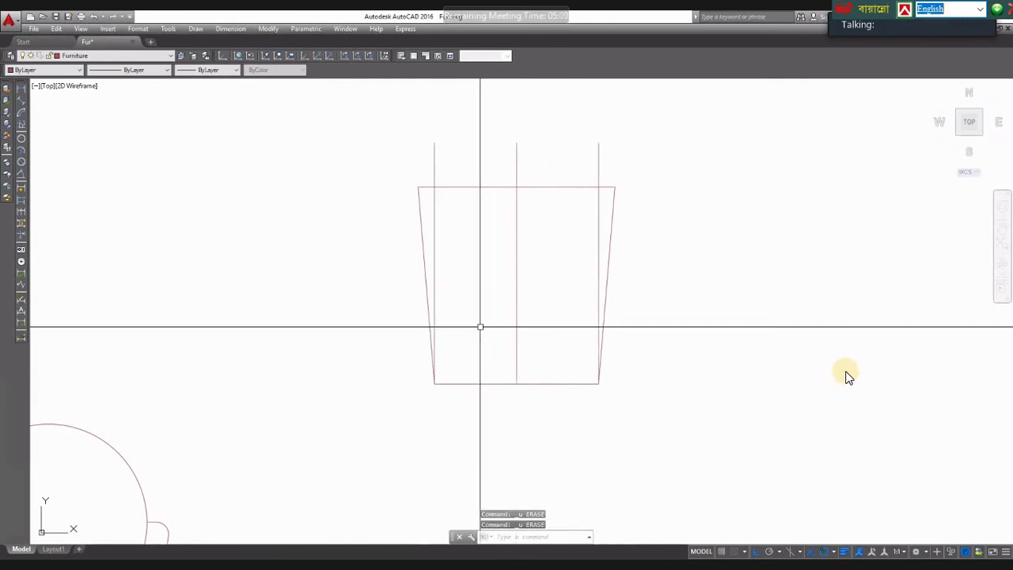
key("ctrl+z")
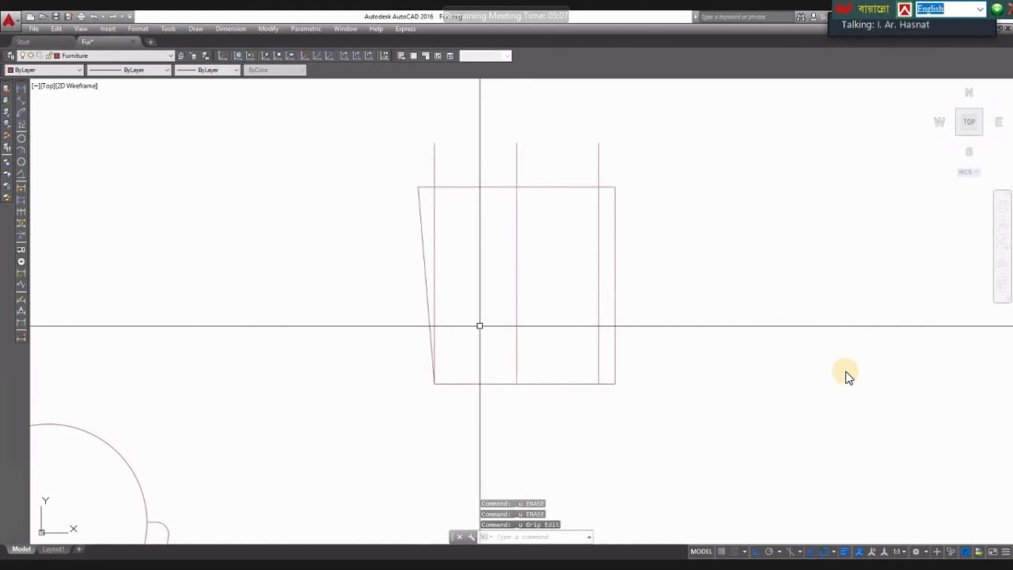
key("ctrl+z")
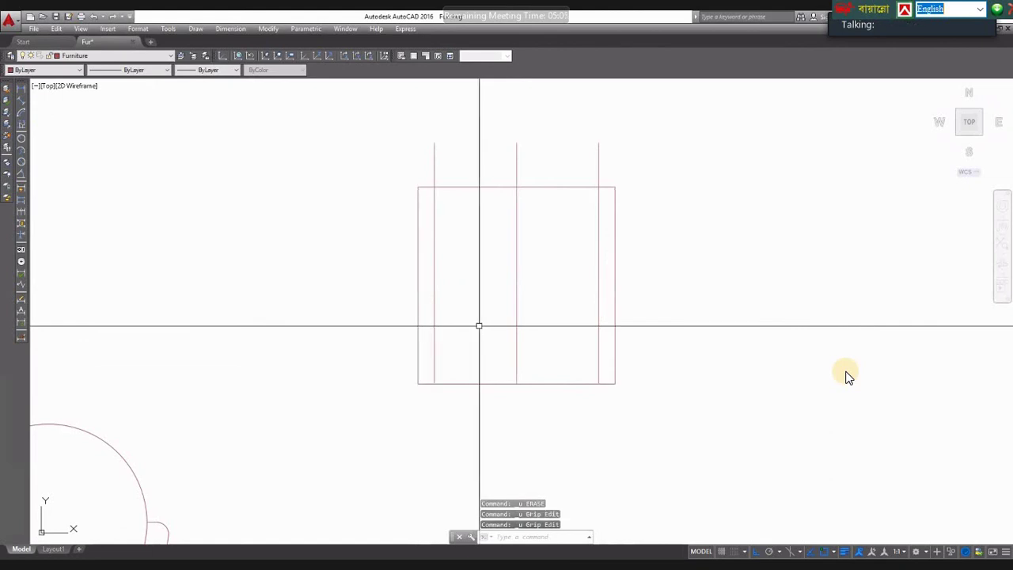
key("Escape")
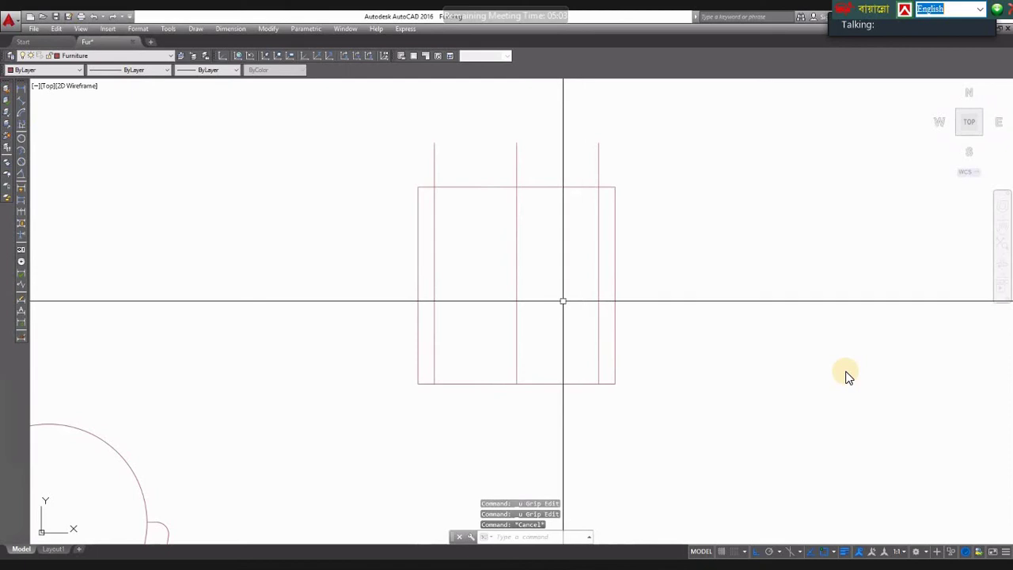
key("Escape")
left_click(618, 253)
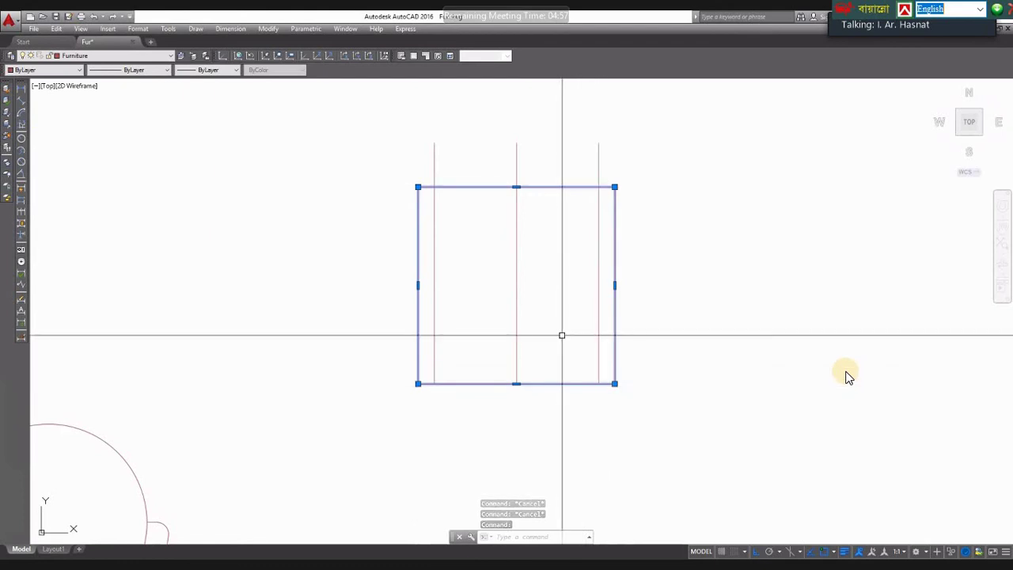
key("Escape")
left_click(611, 163)
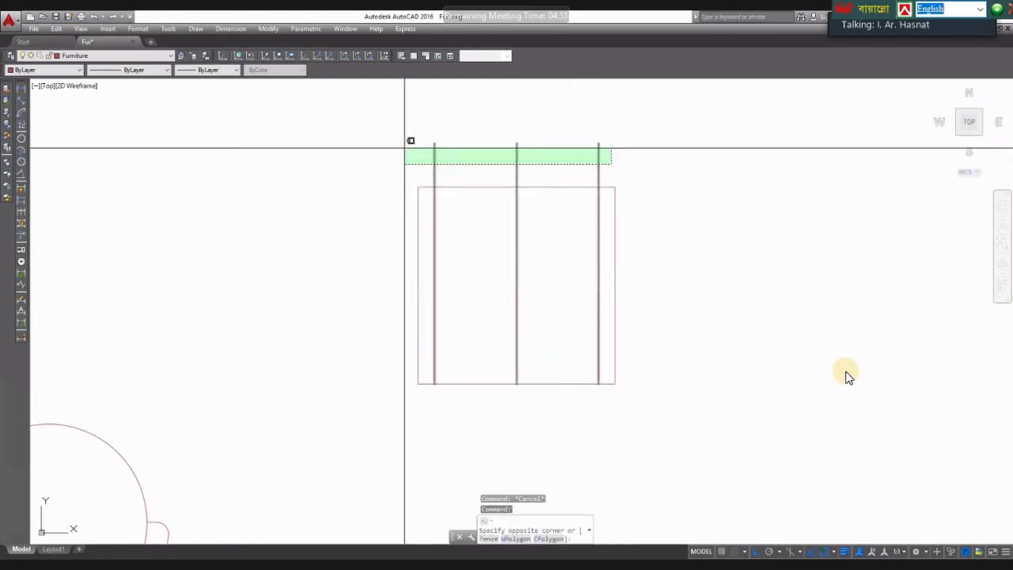
left_click(393, 146)
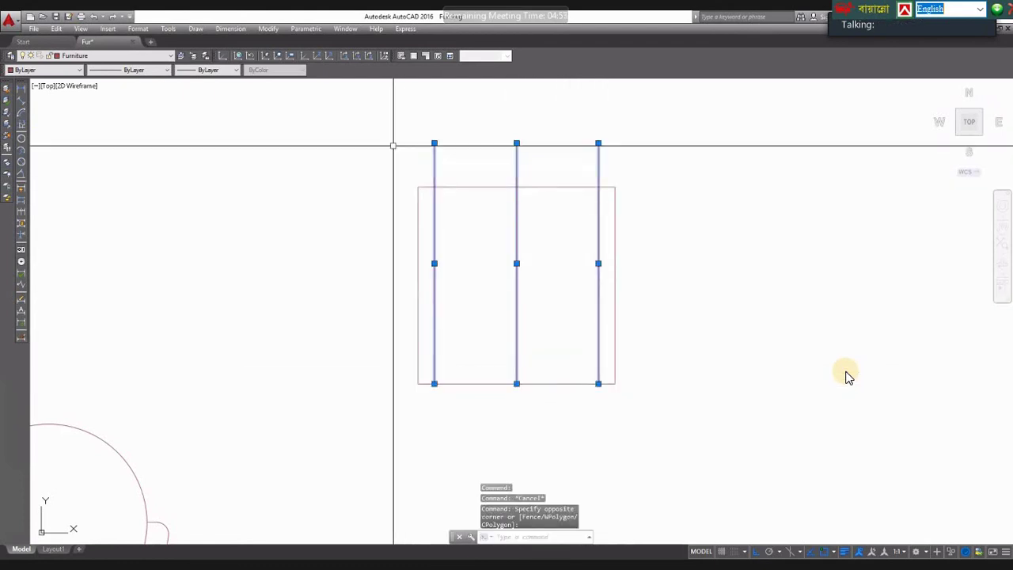
key("Delete")
Draw a new vertical centre line and place offset guides on each side
type("l")
key("Return")
left_click(517, 384)
left_click(516, 187)
key("Escape")
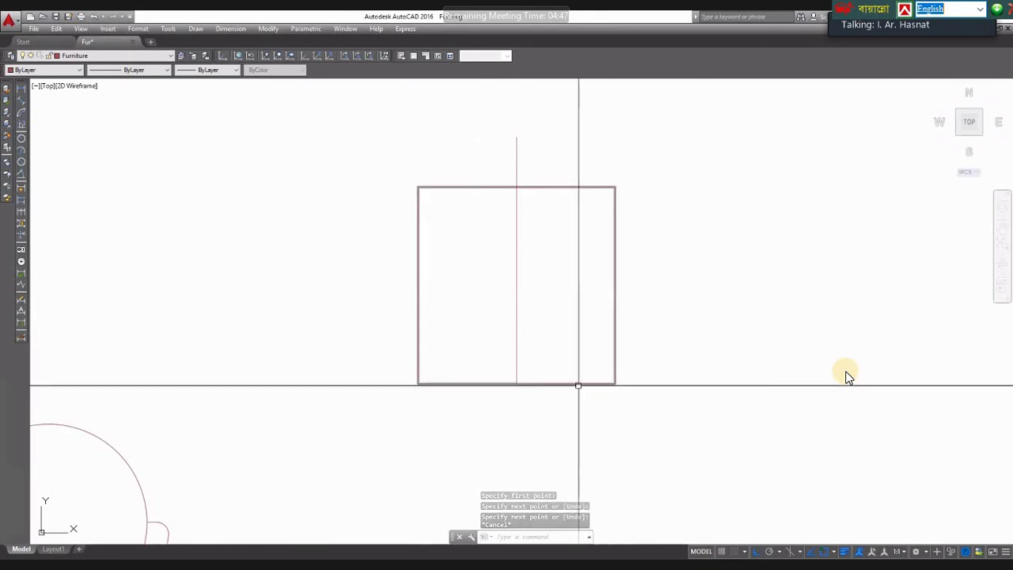
key("Escape")
key("Escape")
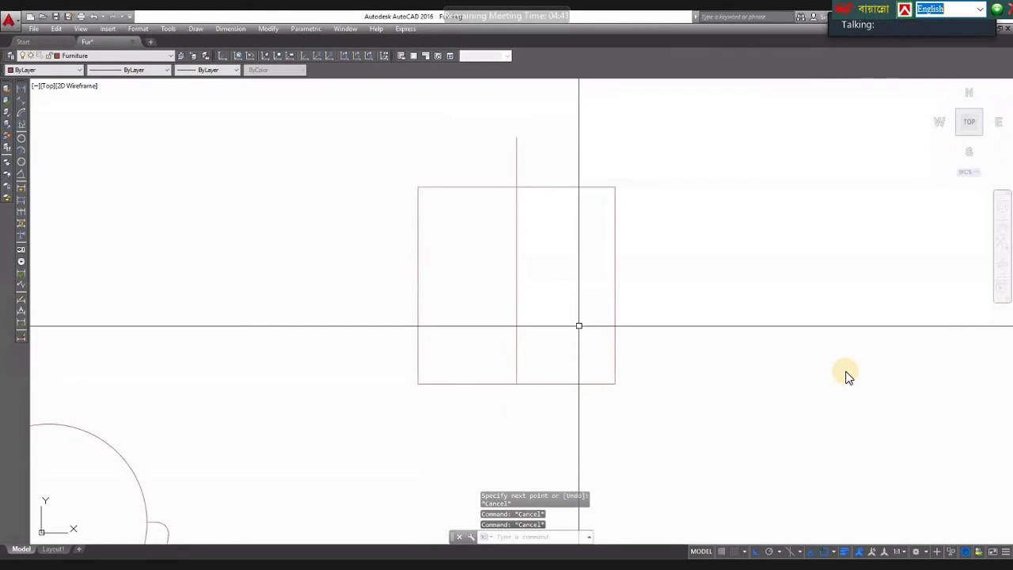
key("Escape")
left_click(418, 323)
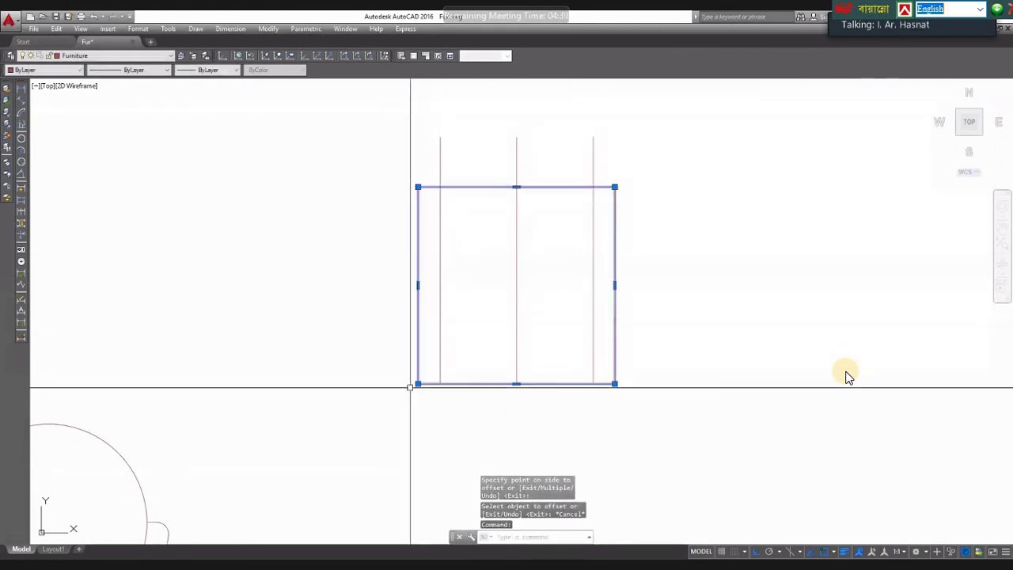
left_click(418, 384)
Pull both bottom corners in to the guides and erase the three guide lines
left_click(440, 384)
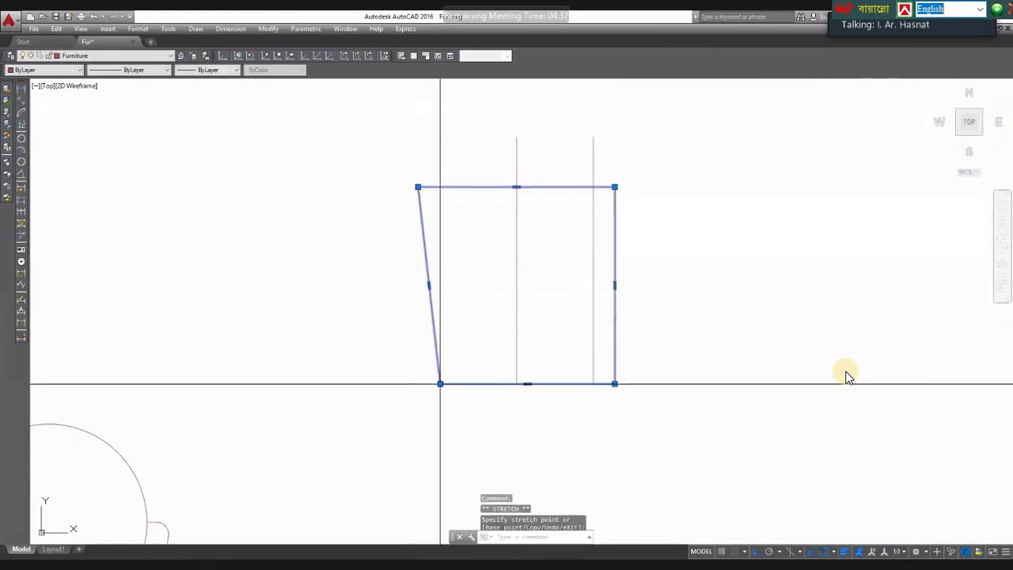
left_click(593, 384)
key("Escape")
left_click(610, 154)
left_click(348, 118)
key("Delete")
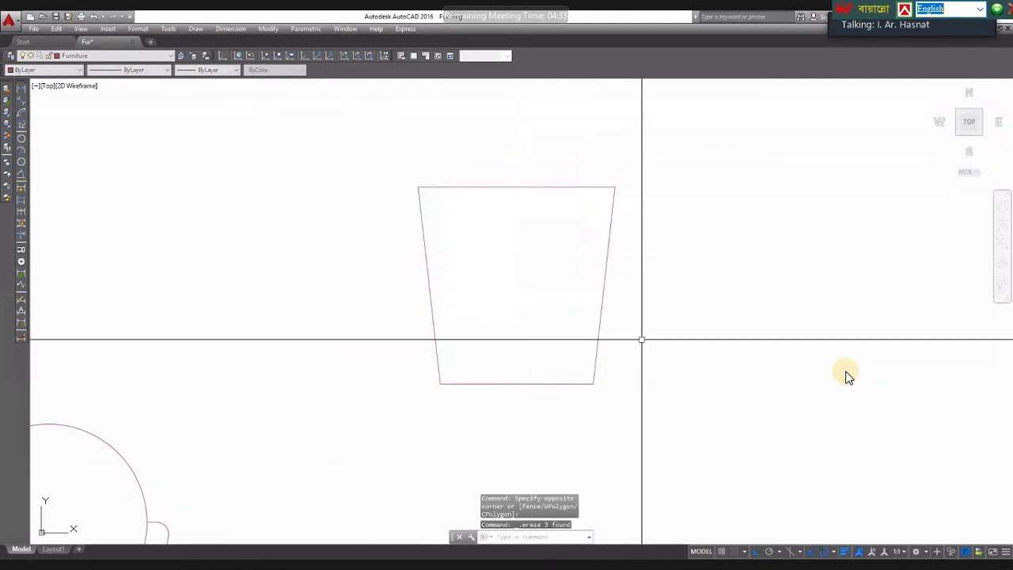
middle_click_drag(669, 372, 644, 354)
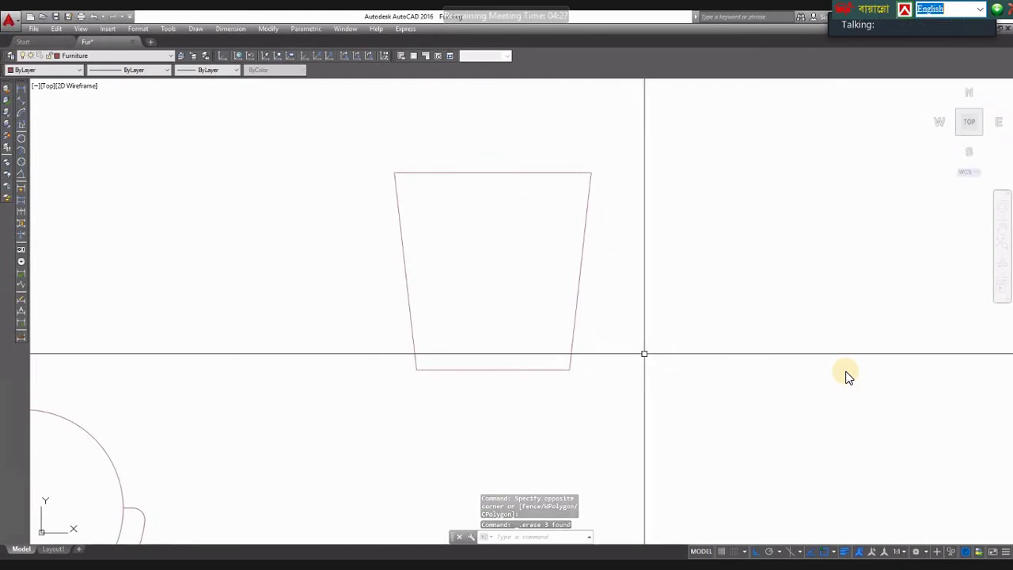
key("Escape")
middle_click_drag(478, 230, 478, 264)
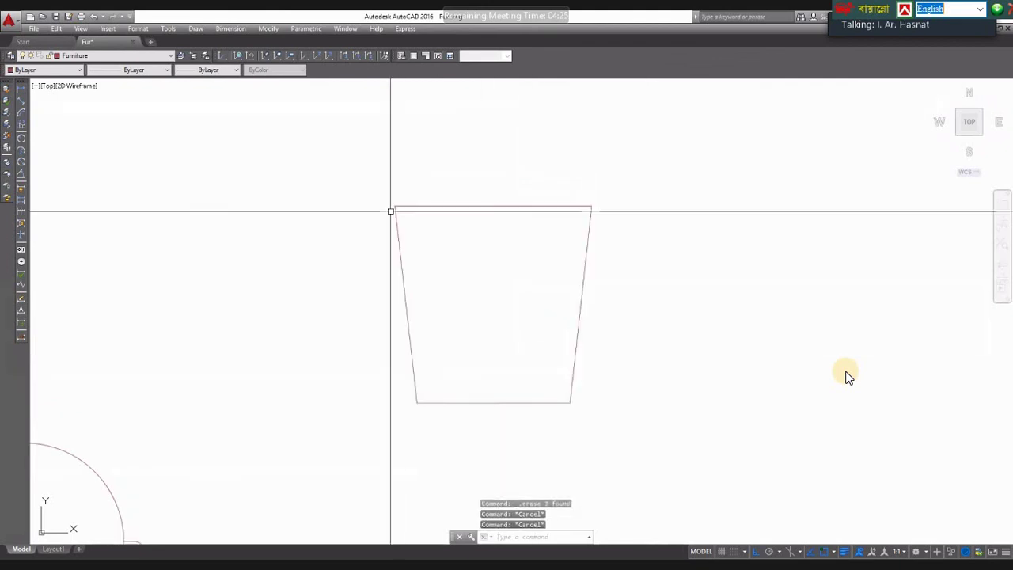
key("Escape")
key("Escape")
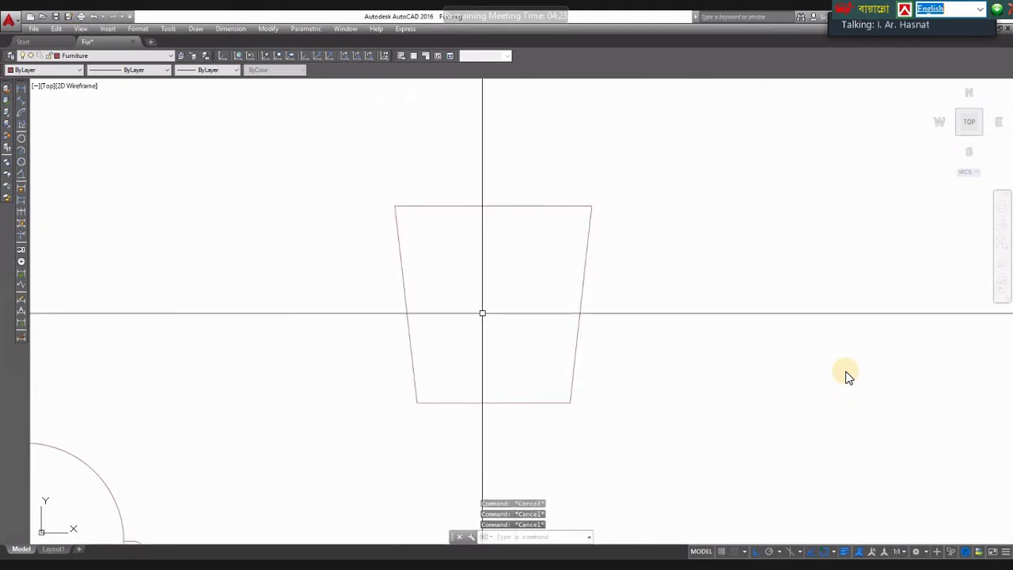
Fillet the top-left and top-right corners of the tapered seat
type("f")
key("Return")
left_click(405, 215)
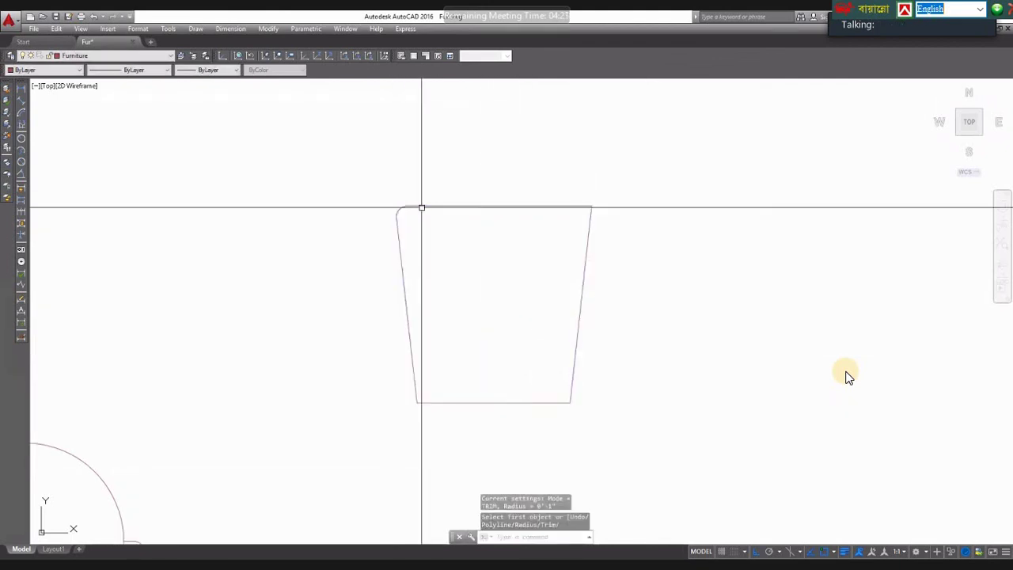
left_click(544, 207)
key("Return")
left_click(545, 206)
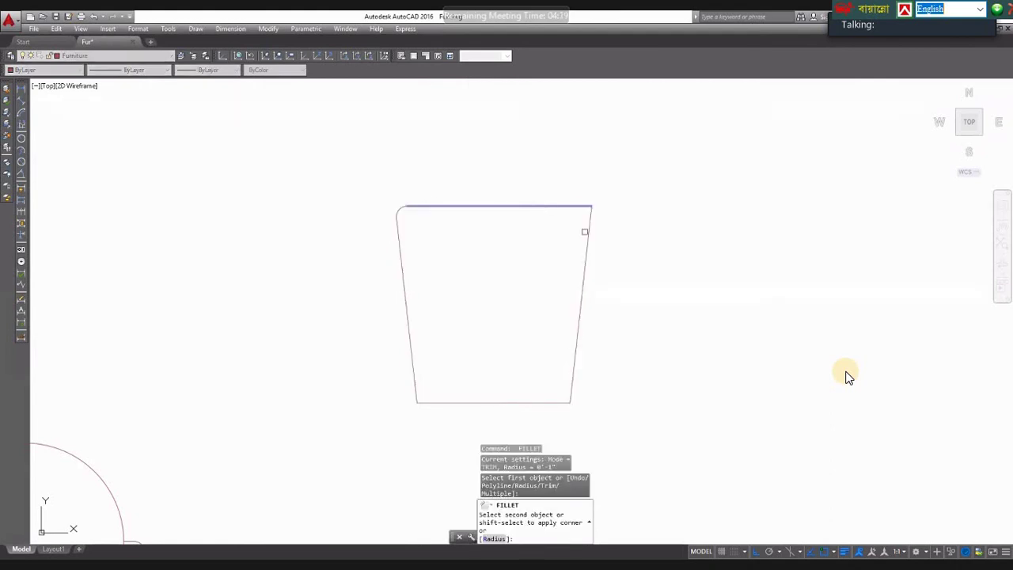
left_click(586, 237)
key("Return")
Fillet the two bottom corners of the tapered seat
left_click(575, 339)
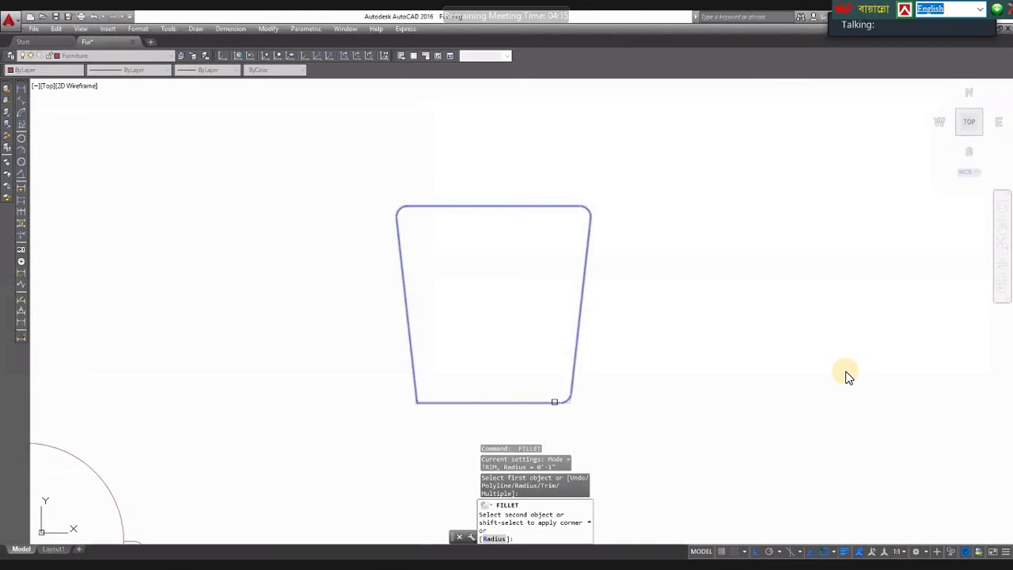
left_click(554, 401)
key("Return")
left_click(443, 401)
left_click(412, 375)
key("Escape")
middle_click_drag(609, 356, 615, 332)
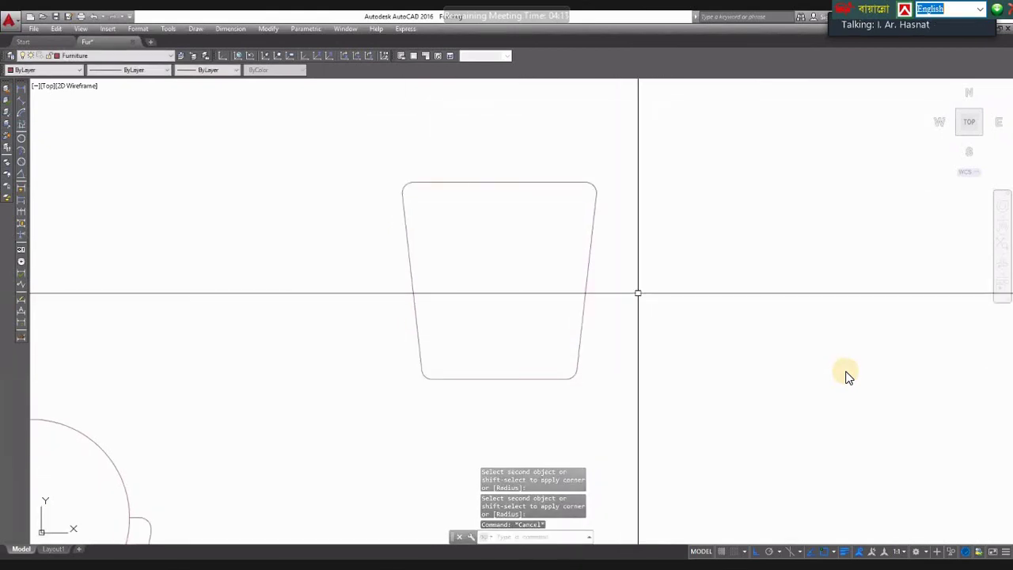
key("Escape")
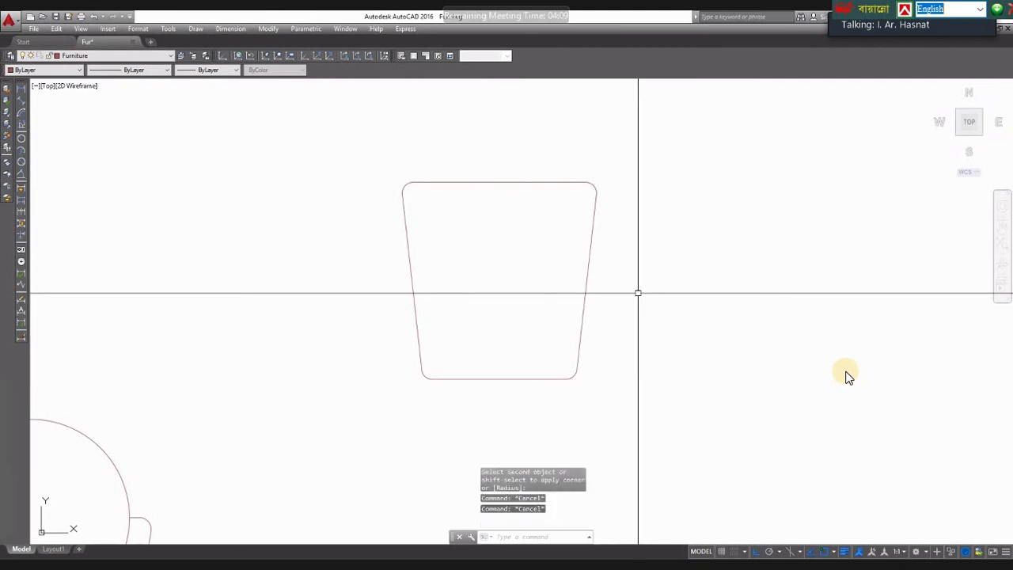
Offset the rounded trapezoid seat outline to form a double-lined border
type("o")
key("Return")
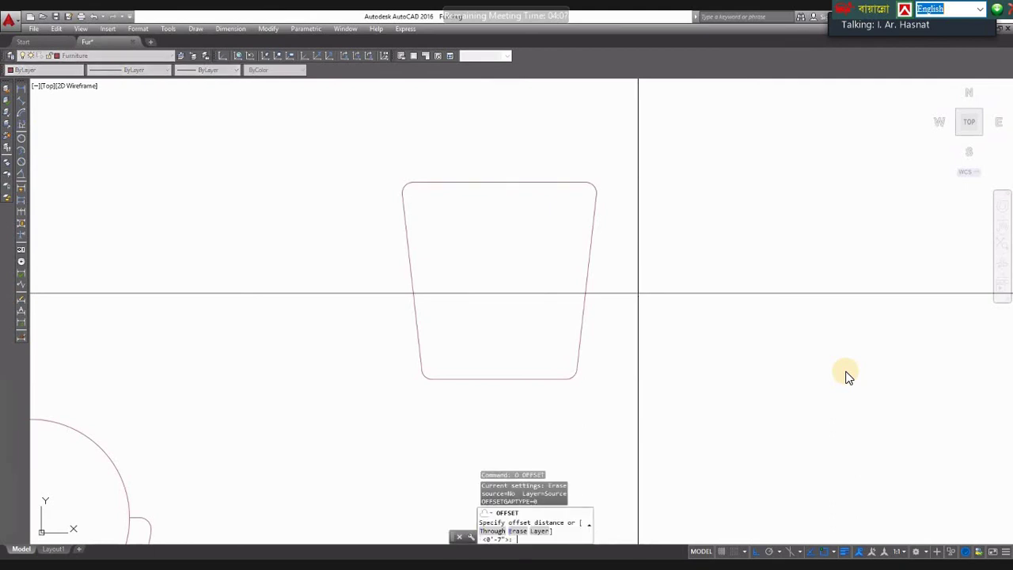
key("Return")
left_click(587, 293)
left_click(651, 296)
key("Escape")
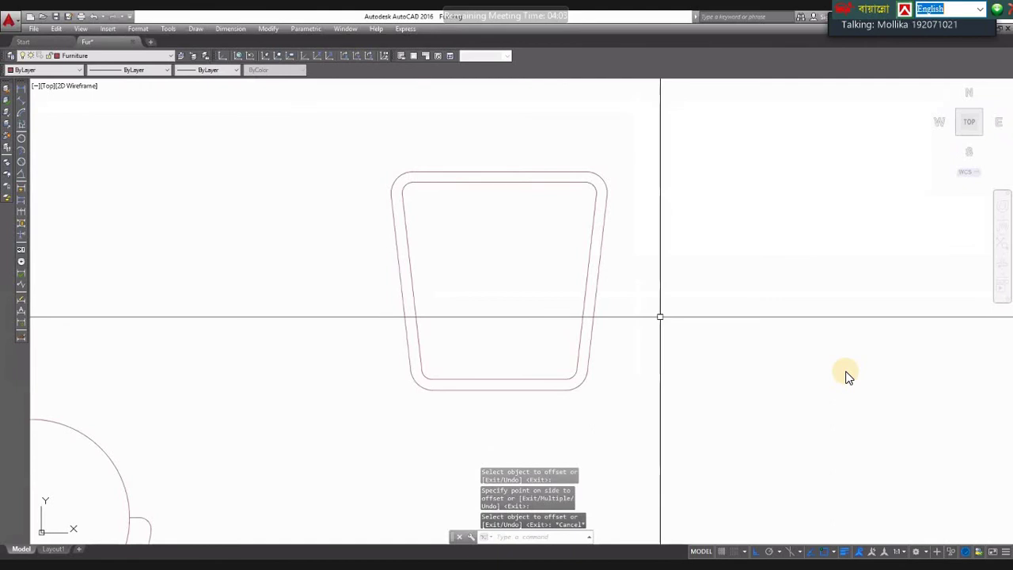
key("Escape")
key("Escape")
key("Escape")
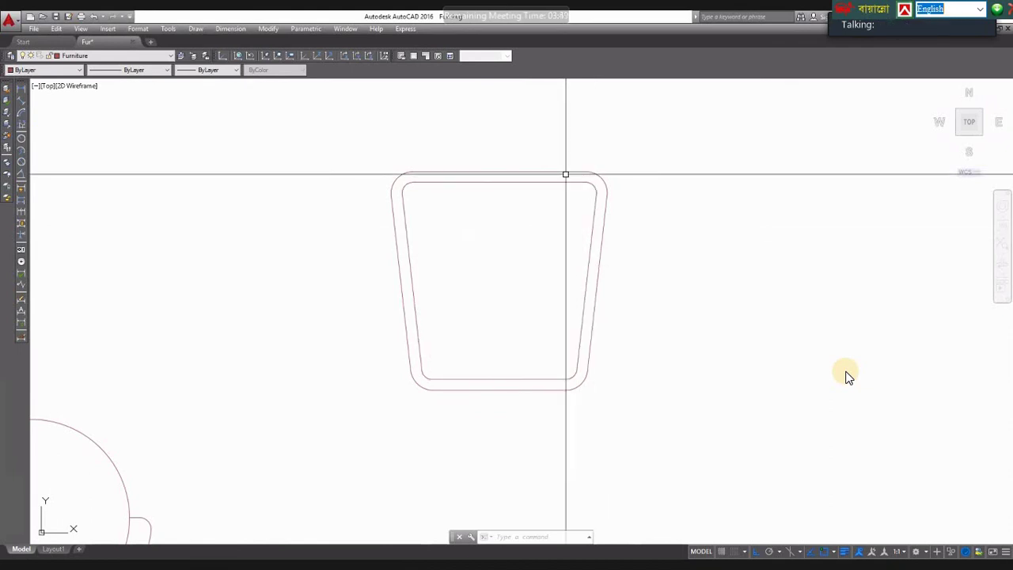
mouse_move(672, 242)
middle_mouse_down()
mouse_move(502, 226)
mouse_move(448, 265)
middle_mouse_up()
key("Escape")
key("Escape")
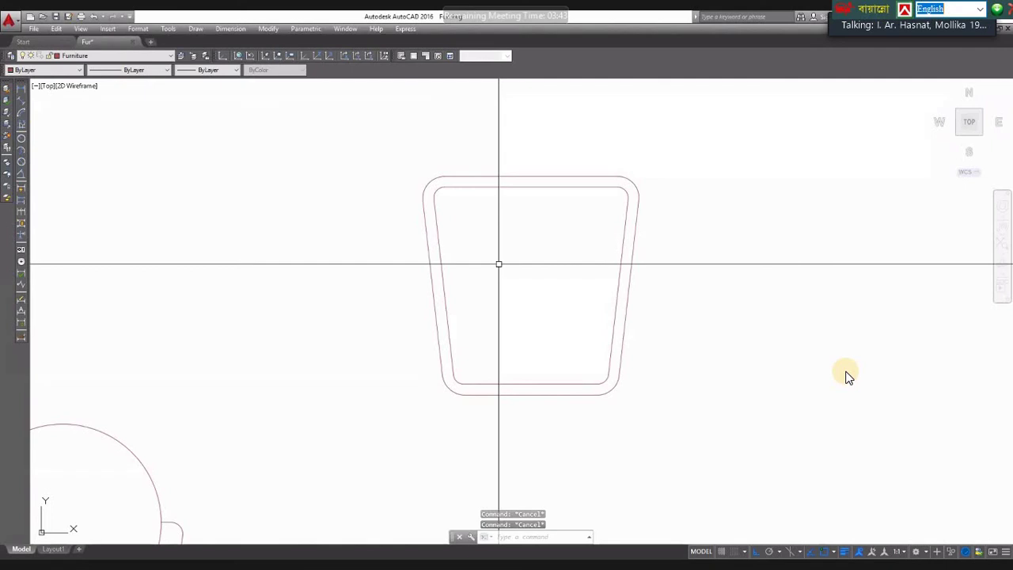
key("Escape")
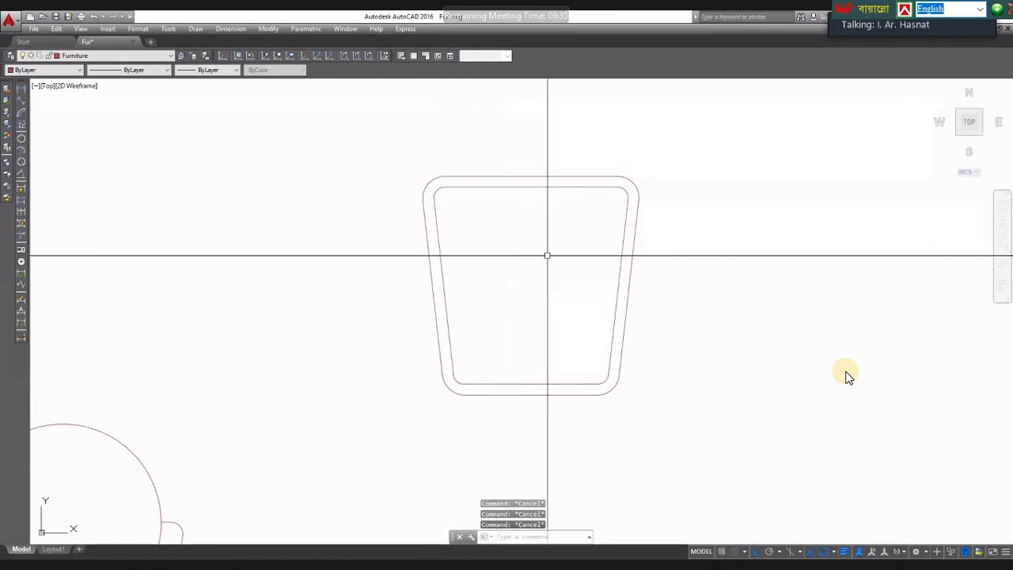
Draw a horizontal guide line across the chair, from left of the seat to right of it
type("l")
key("Return")
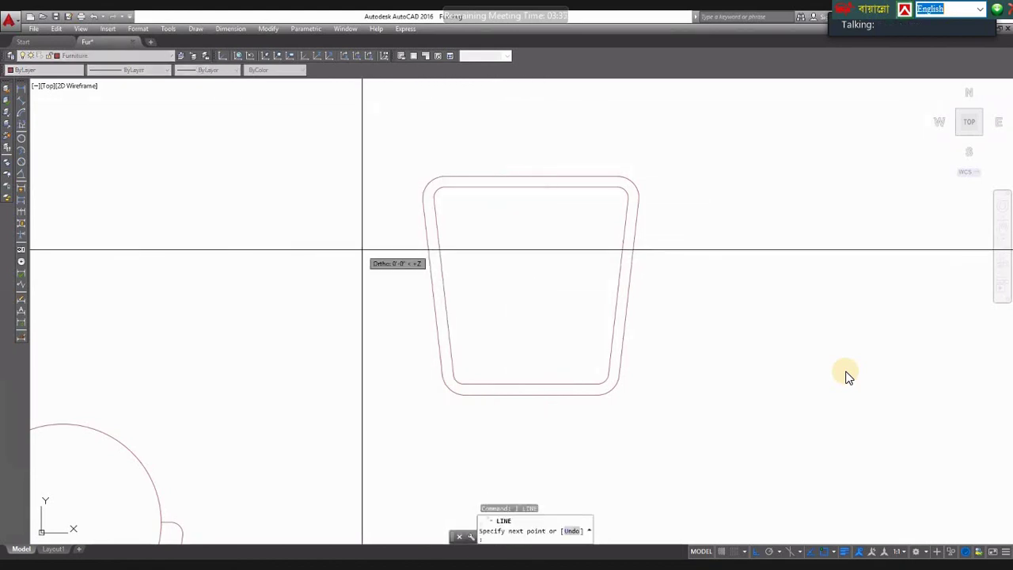
left_click(362, 251)
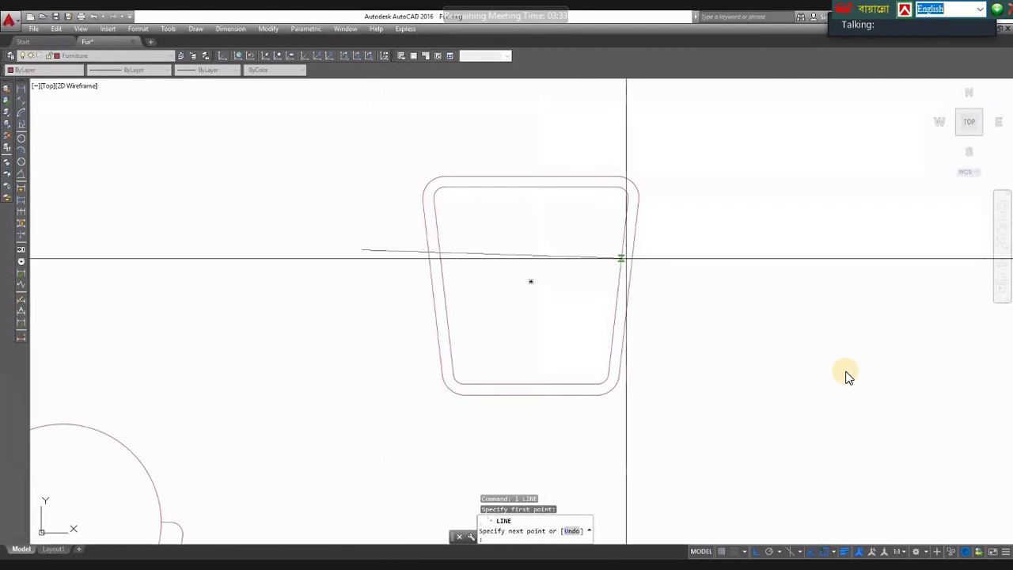
left_click(692, 240)
key("Escape")
key("Escape")
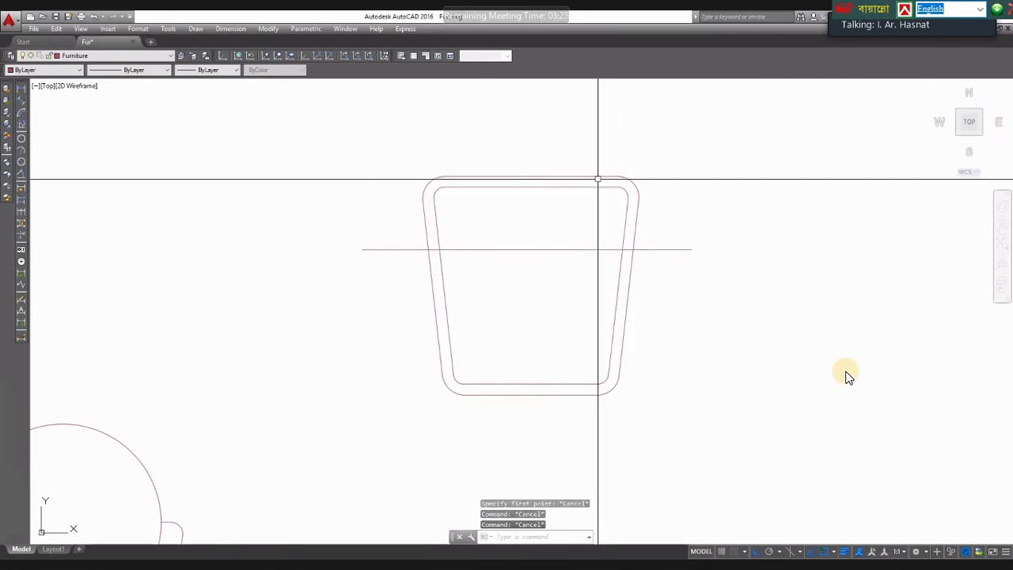
Trim the outer outline's top edge and the guide line, leaving open armrests beside the seat
type("tr")
key("Return")
key("Return")
left_click(633, 183)
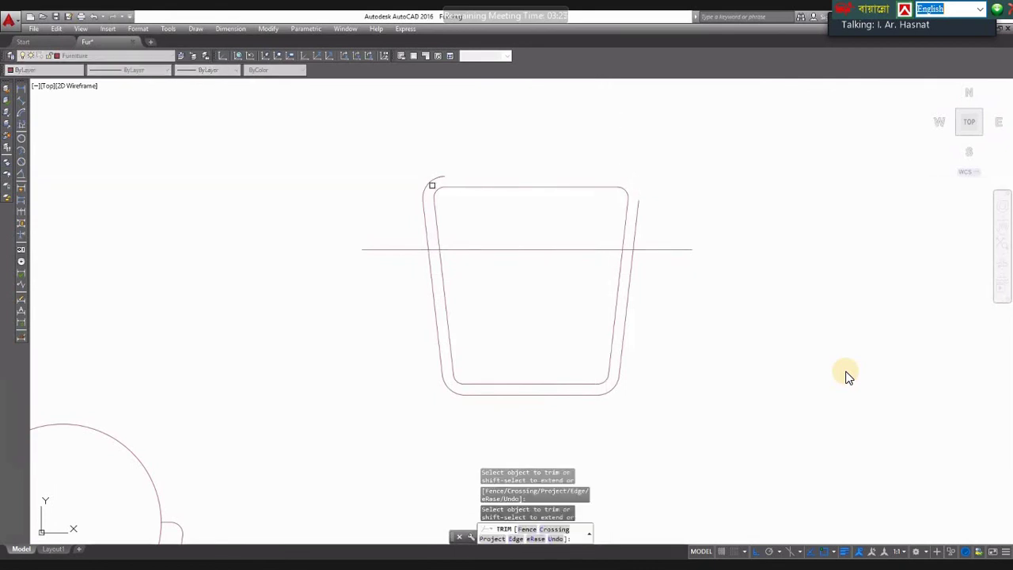
left_click(683, 249)
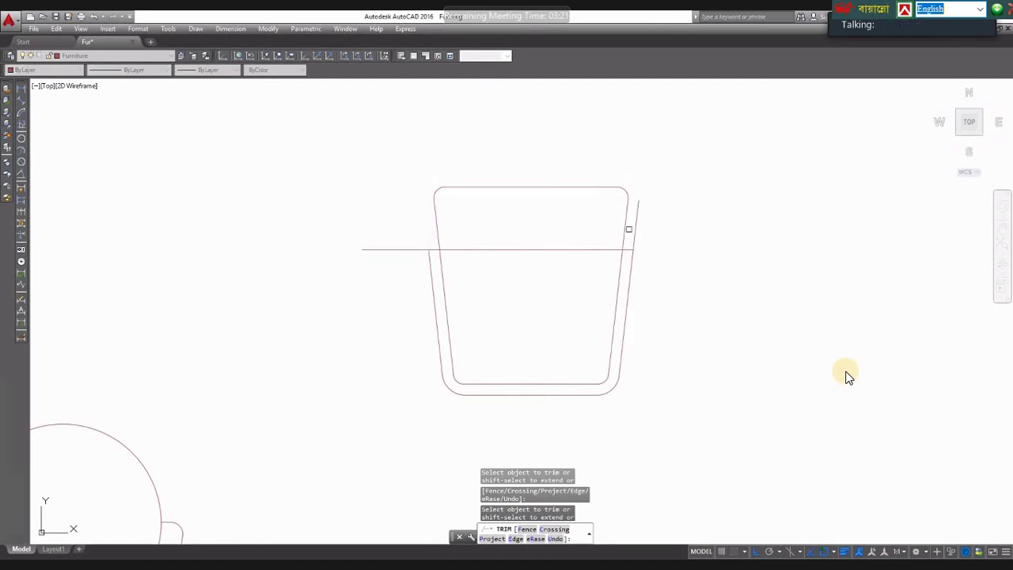
left_click(635, 224)
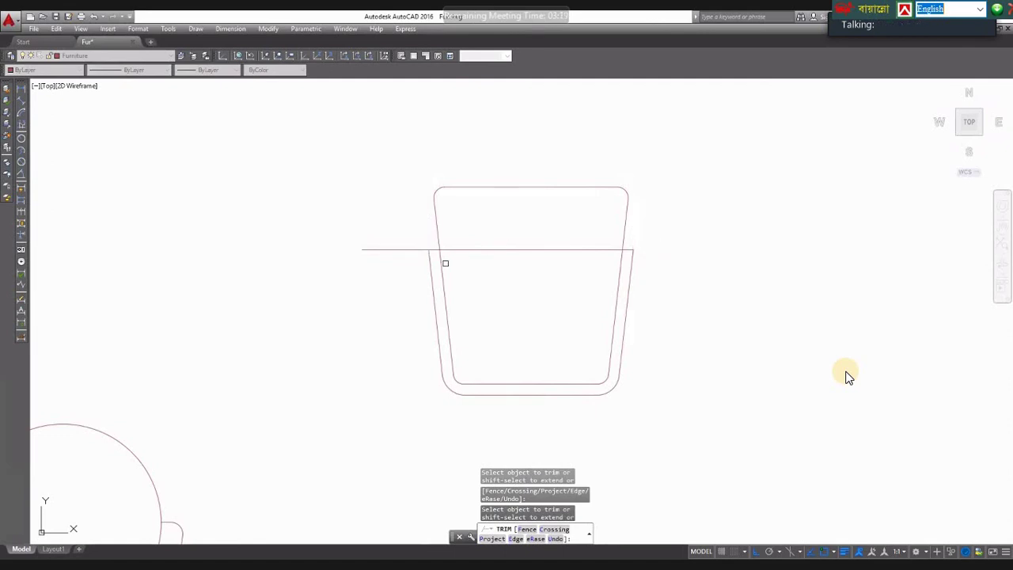
left_click(495, 246)
key("Escape")
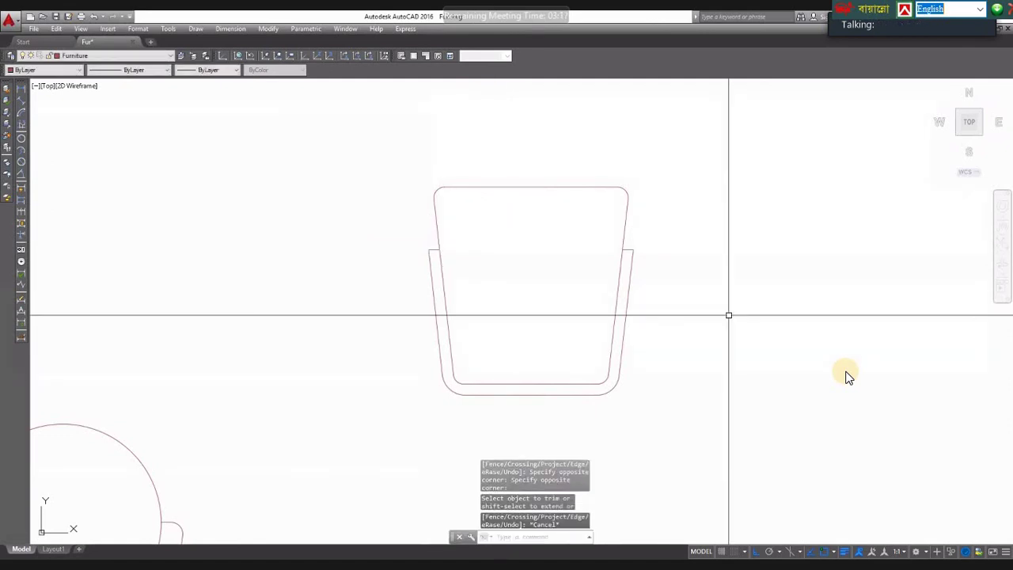
middle_click_drag(791, 362, 767, 344)
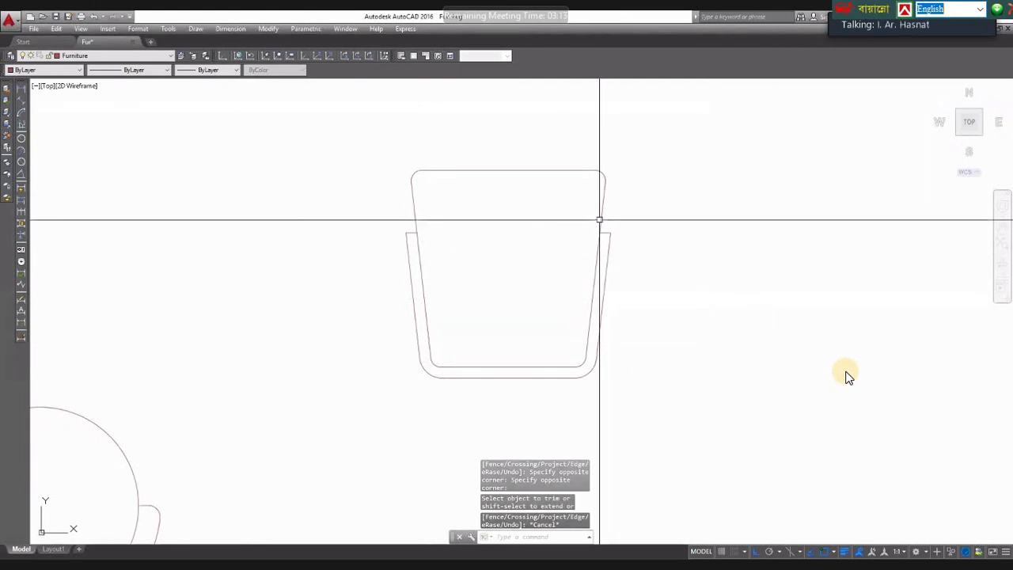
scroll(600, 219, "up", 4)
scroll(613, 253, "up", 4)
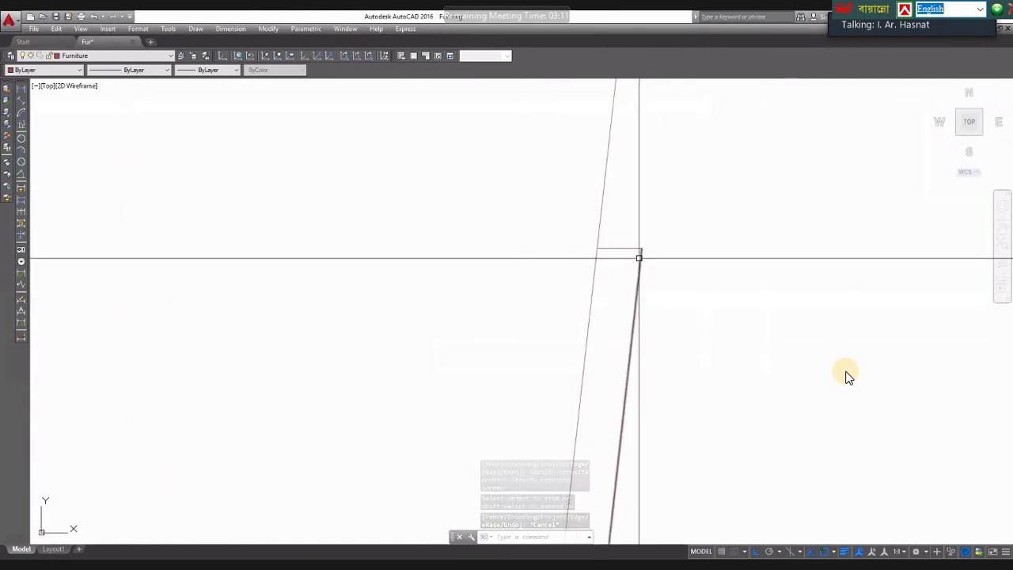
scroll(625, 256, "down", 1)
scroll(615, 192, "down", 3)
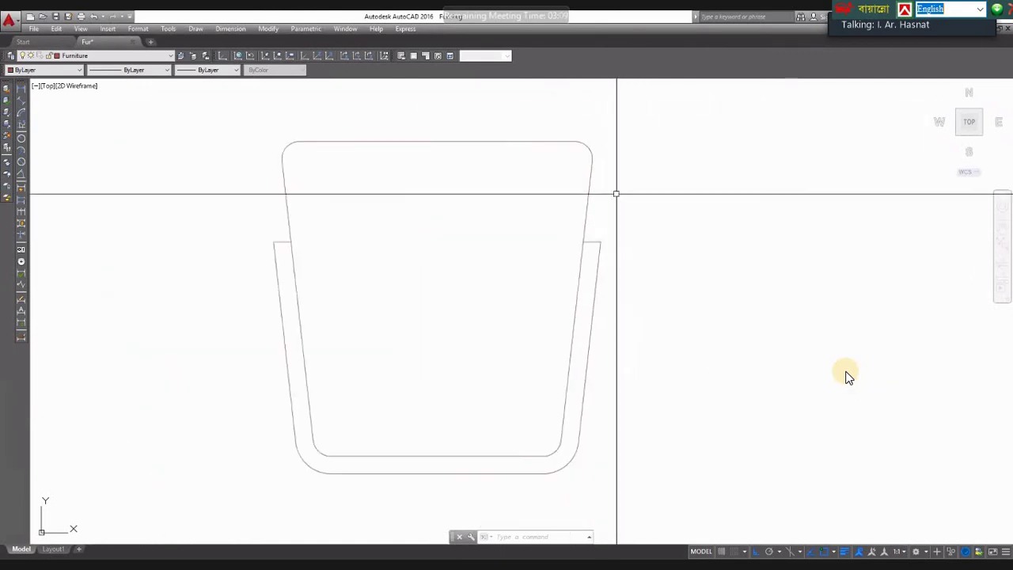
scroll(604, 309, "up", 4)
scroll(604, 309, "down", 1)
scroll(570, 260, "up", 1)
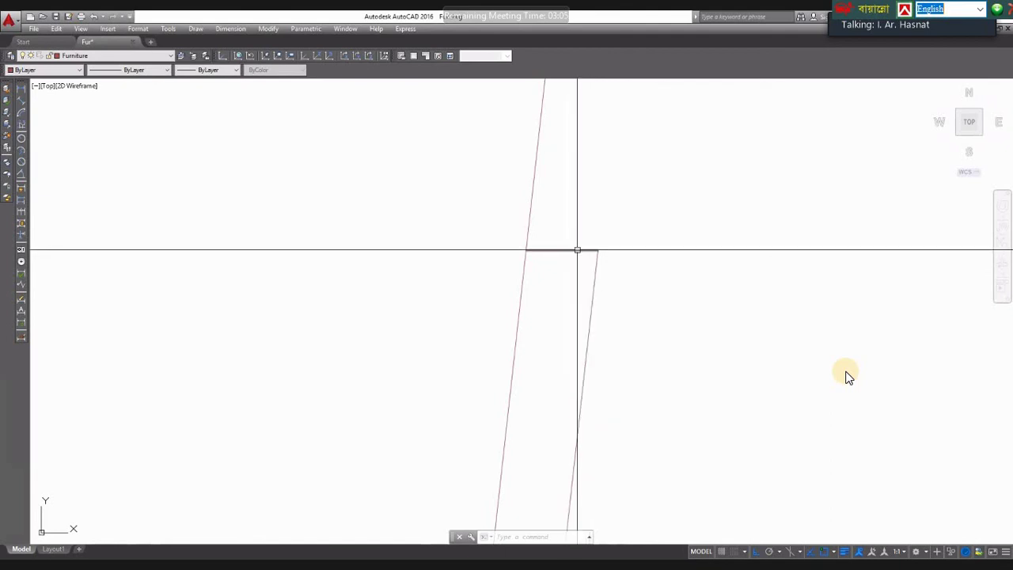
type("f")
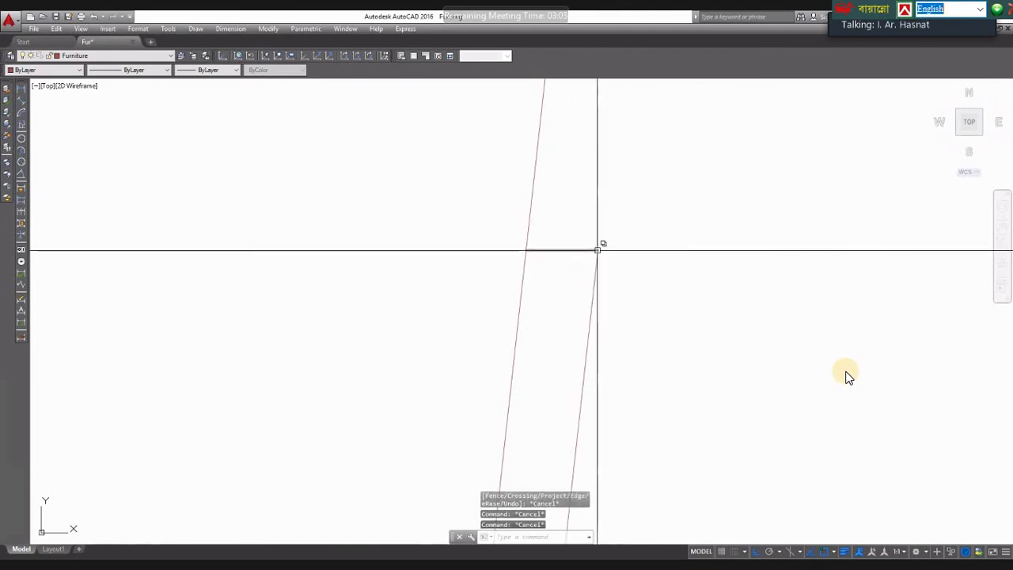
key("Return")
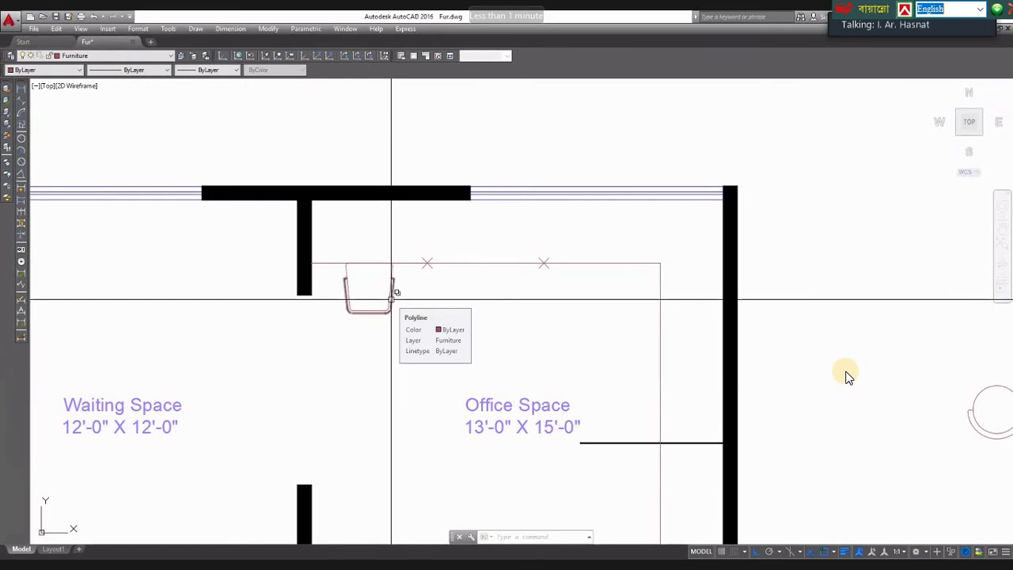
scroll(367, 293, "up", 3)
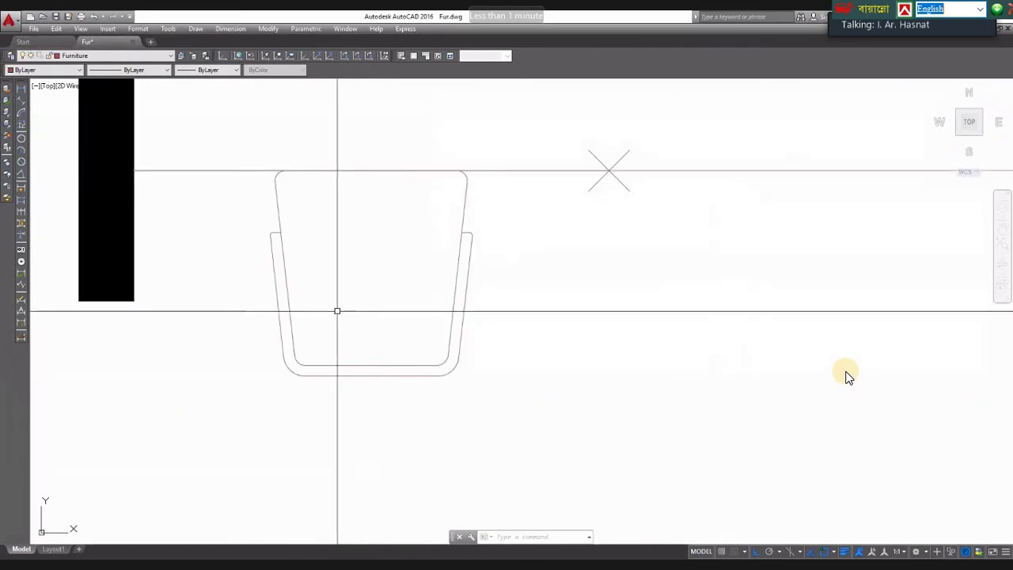
scroll(338, 309, "down", 3)
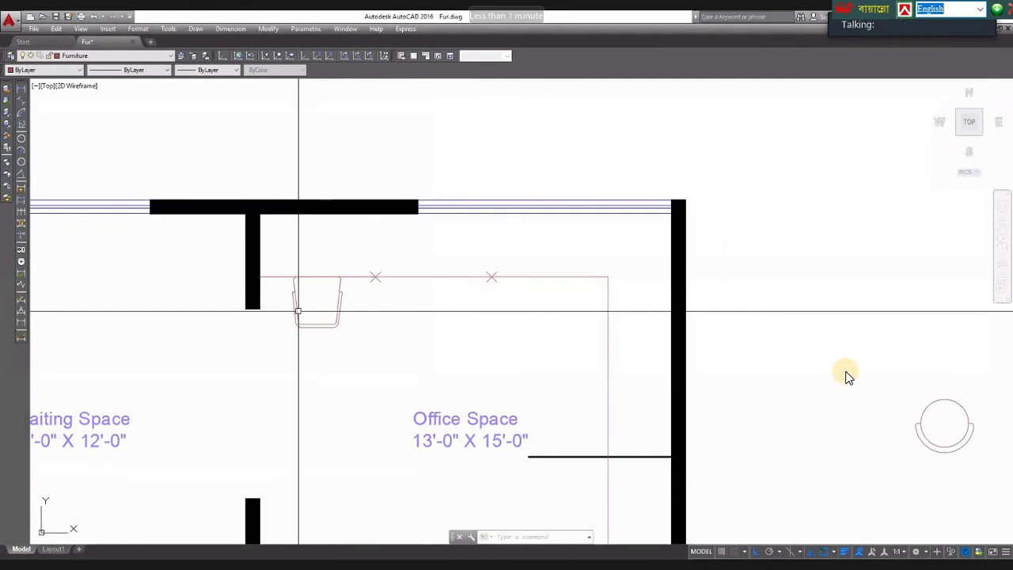
scroll(297, 311, "down", 2)
scroll(626, 391, "up", 2)
scroll(670, 366, "down", 2)
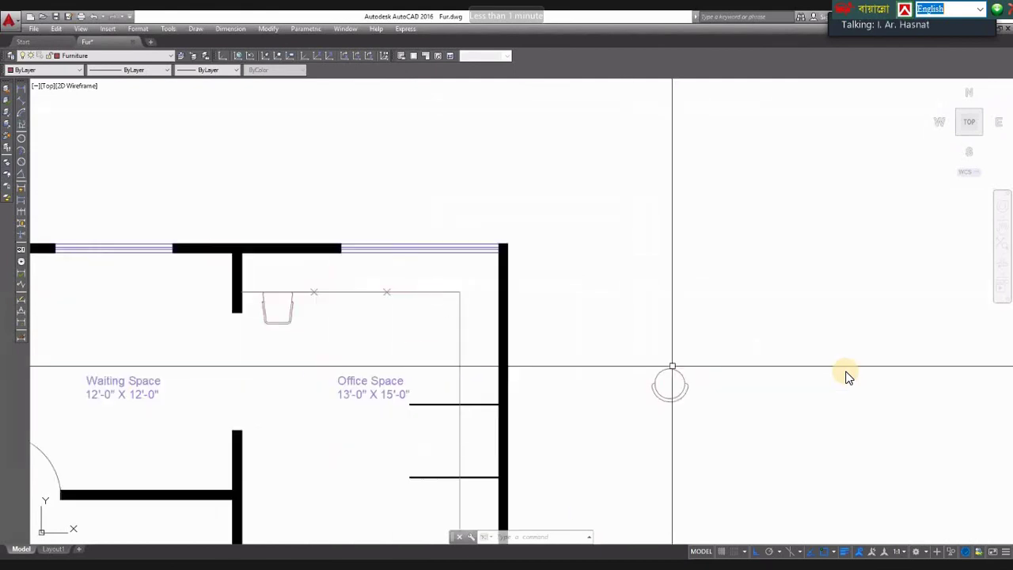
scroll(471, 335, "up", 2)
scroll(483, 316, "up", 3)
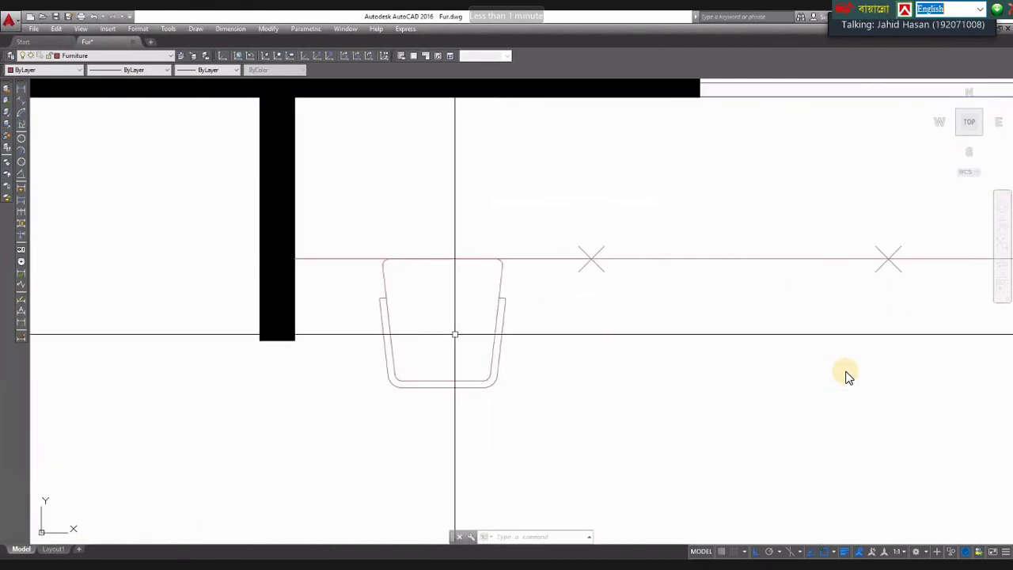
middle_click_drag(458, 338, 461, 317)
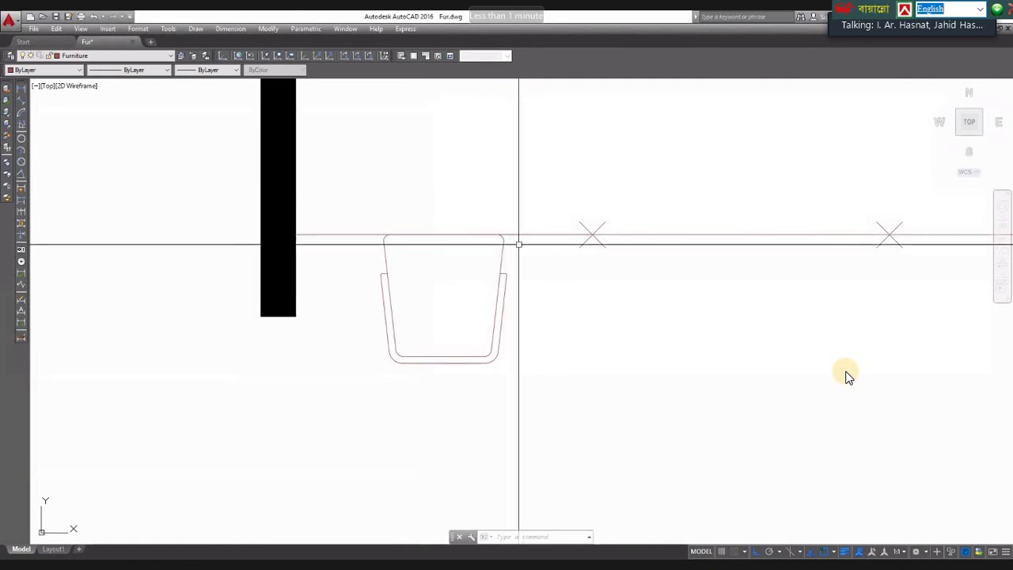
scroll(435, 292, "down", 2)
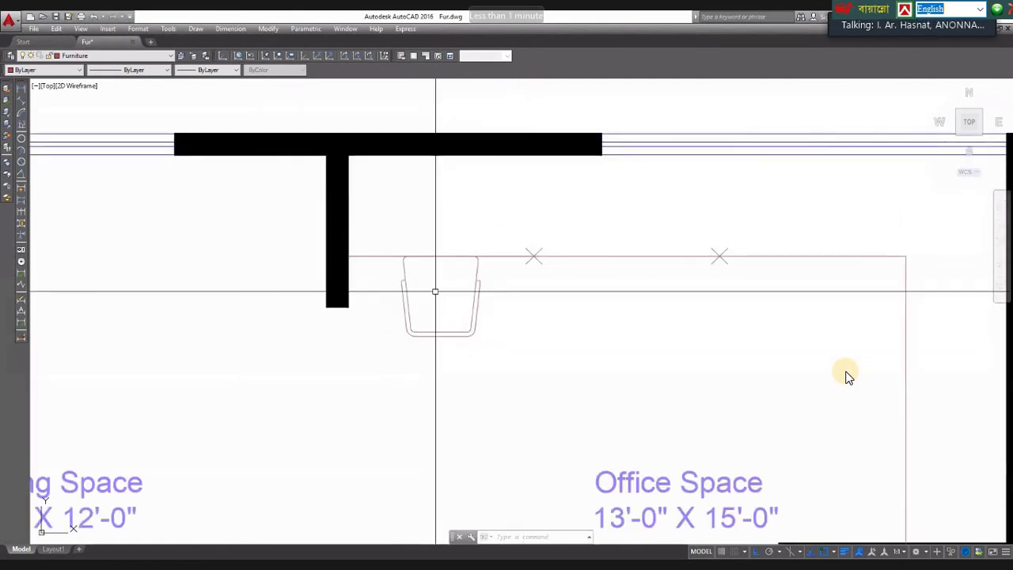
scroll(435, 292, "up", 3)
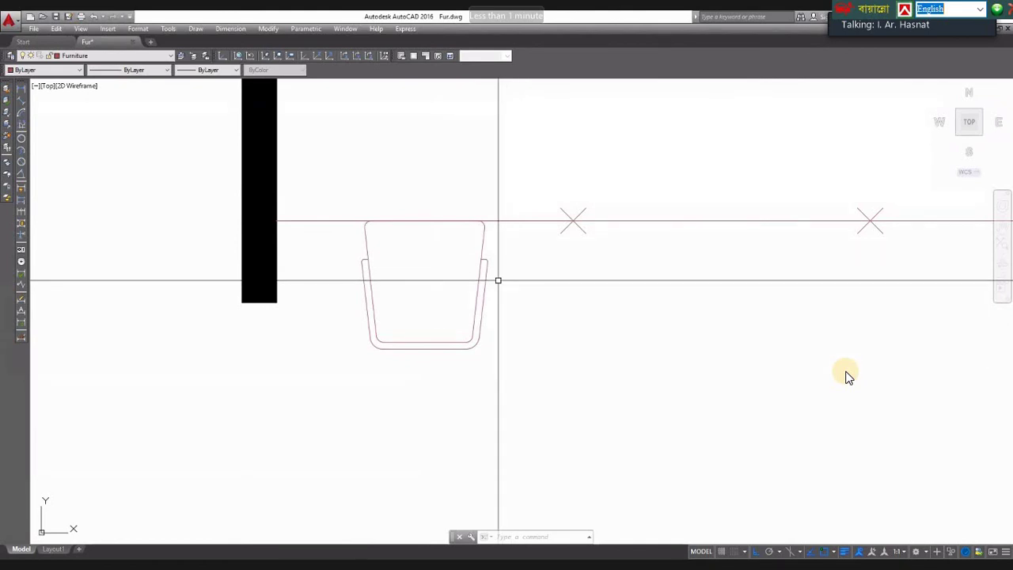
Move both chair outlines 3 units straight down from the table's top edge
type("m")
key("Return")
left_click(342, 190)
left_click(521, 377)
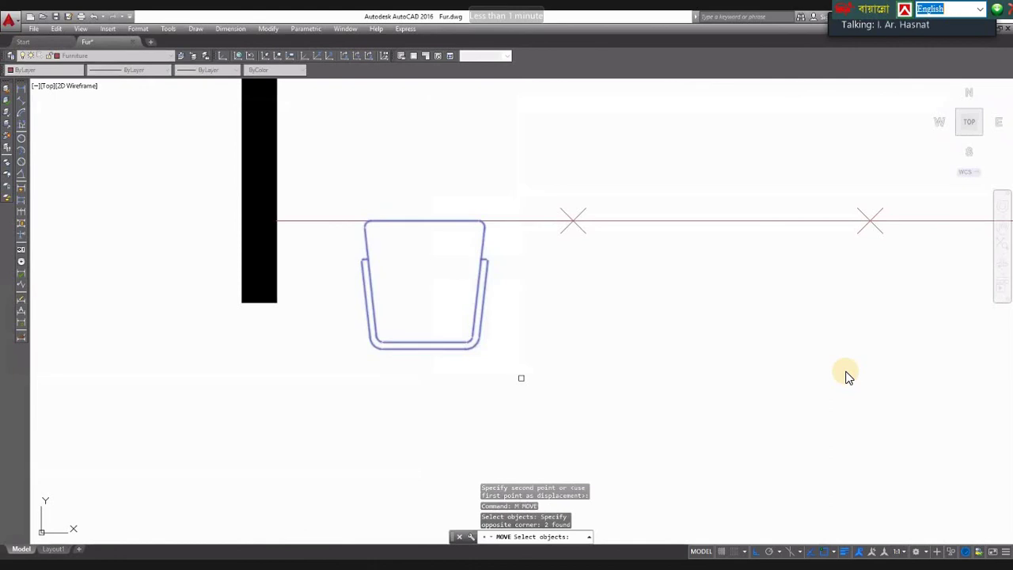
key("Return")
left_click(524, 284)
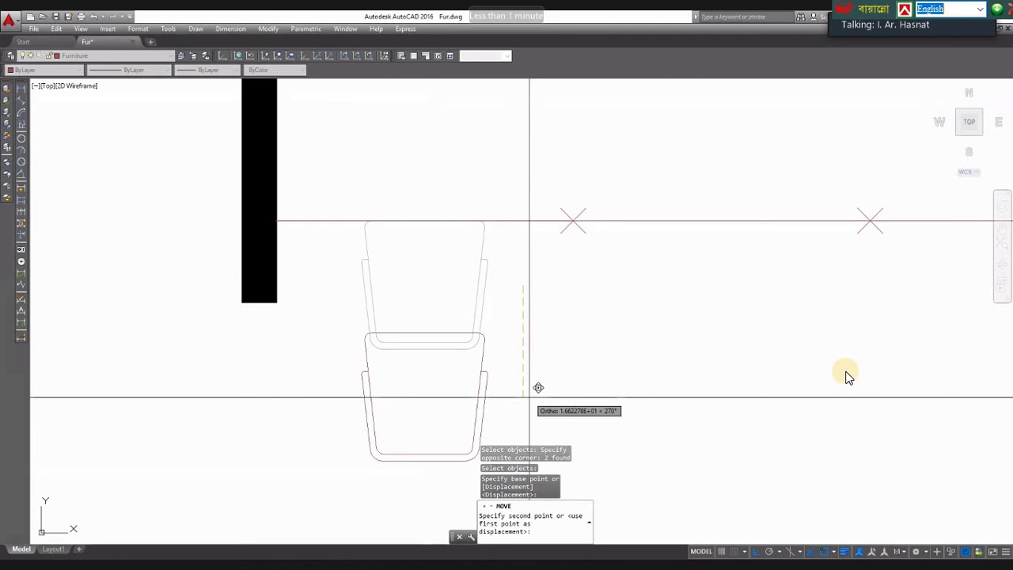
type("3")
key("Return")
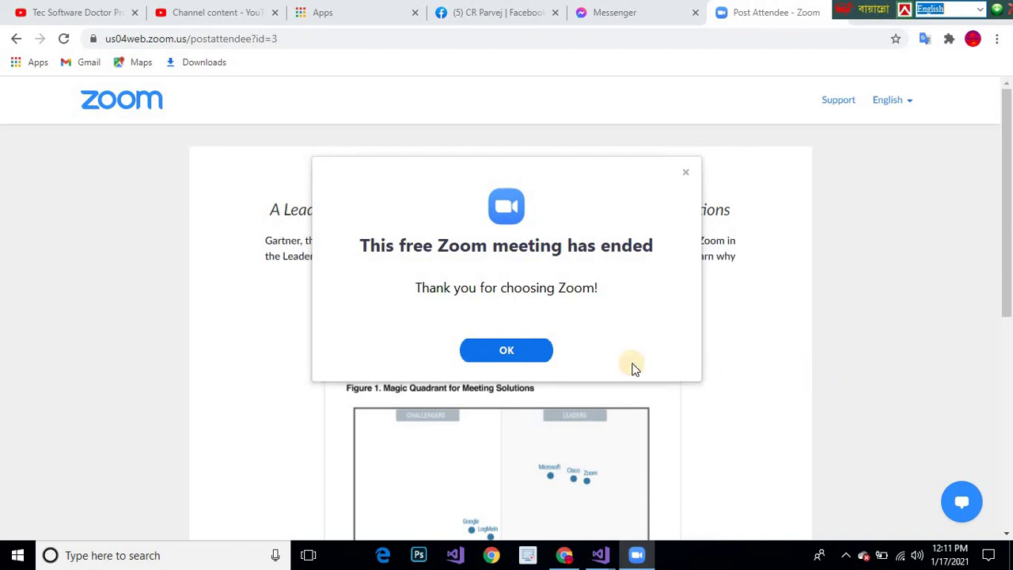
Dismiss Chrome's 'This free Zoom meeting has ended' notice with OK
left_click(525, 345)
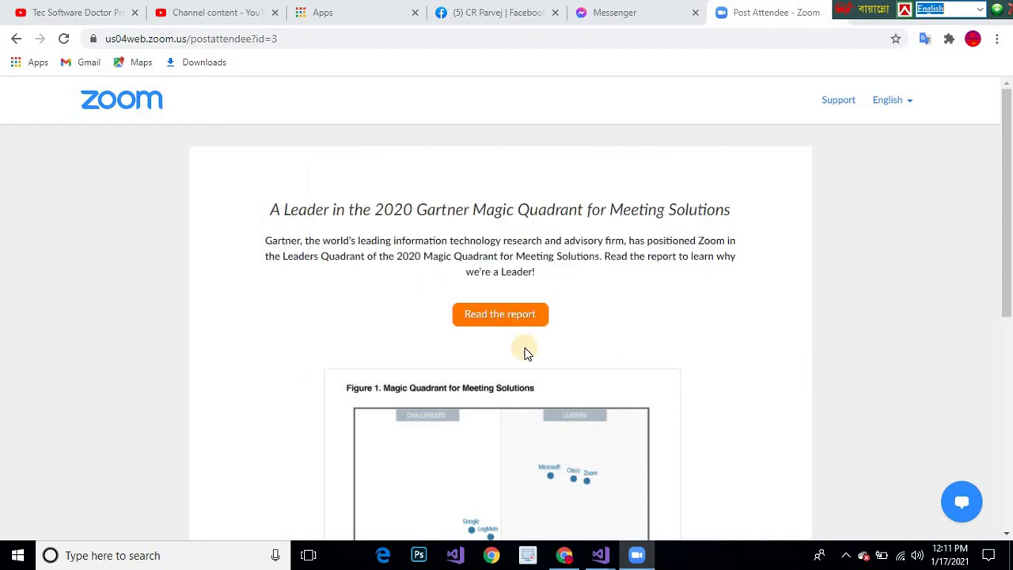